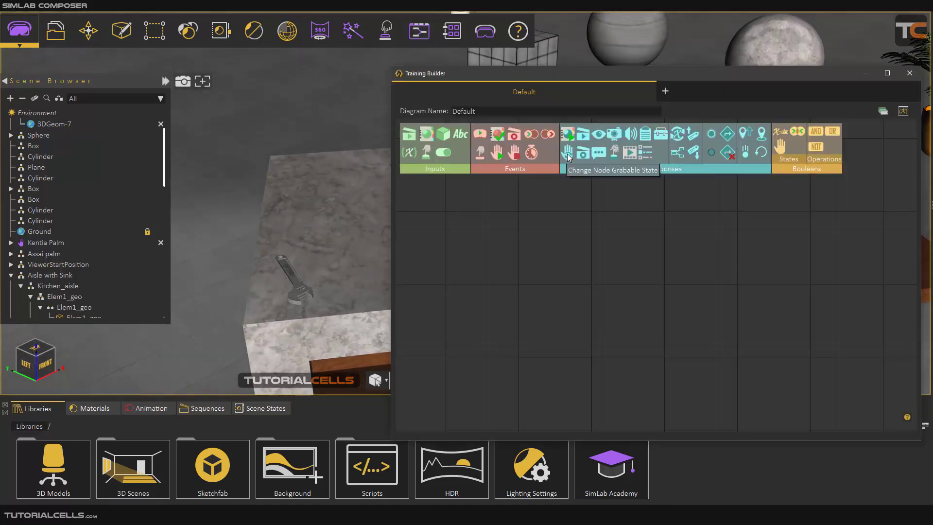
Close the Training Builder and display the list of scene states
click(909, 73)
scroll(416, 251, down, 2)
middle_drag(415, 252, 392, 229)
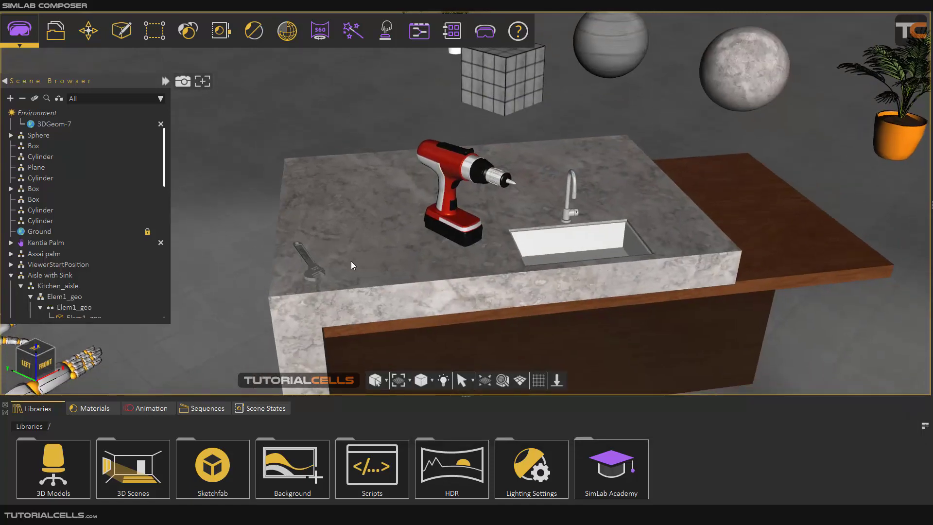
click(199, 411)
click(272, 407)
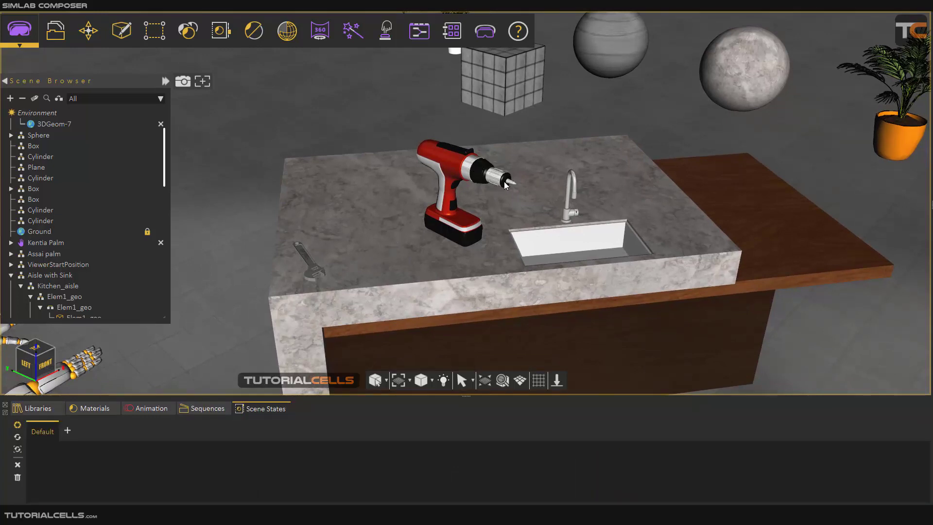
scroll(505, 185, up, 3)
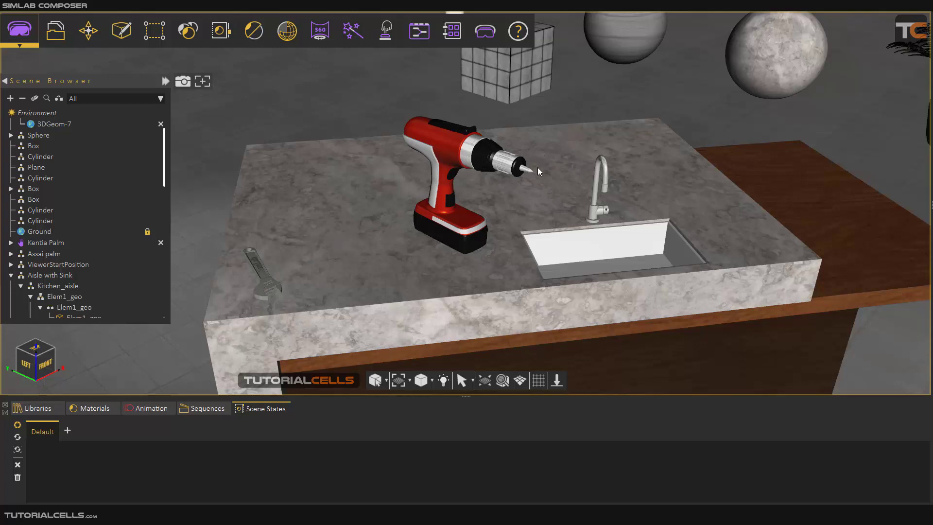
Select the Adjustable Wrench and open the scene state Capture dialog, keeping the Scene State commands floating over the viewport
click(22, 98)
click(71, 307)
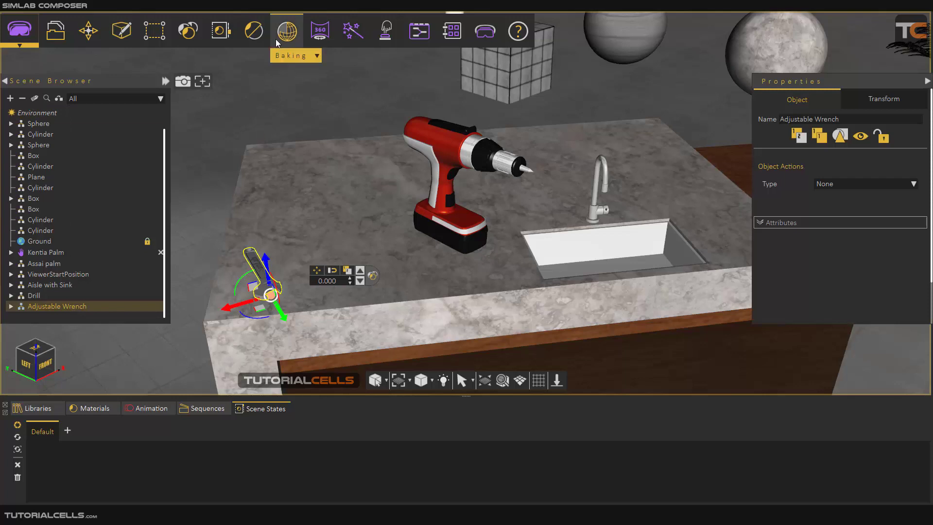
click(230, 36)
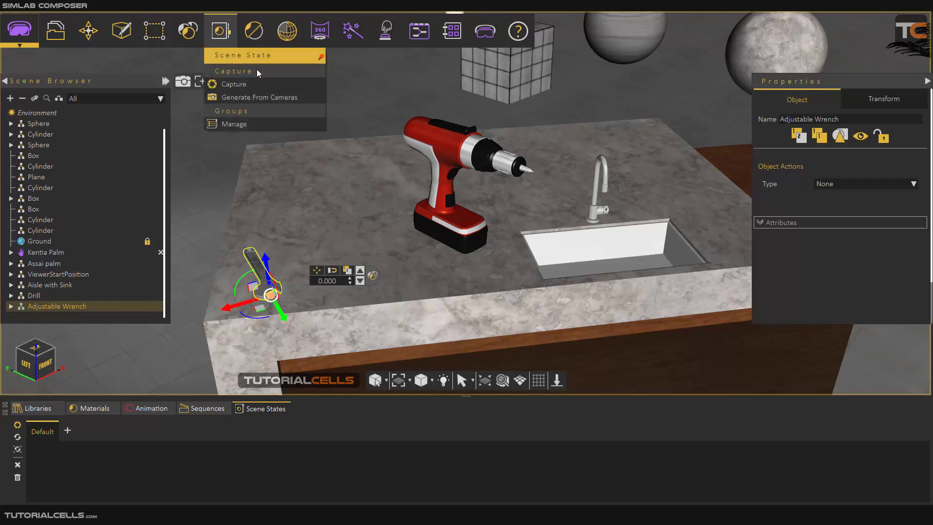
click(321, 57)
drag(265, 52, 237, 104)
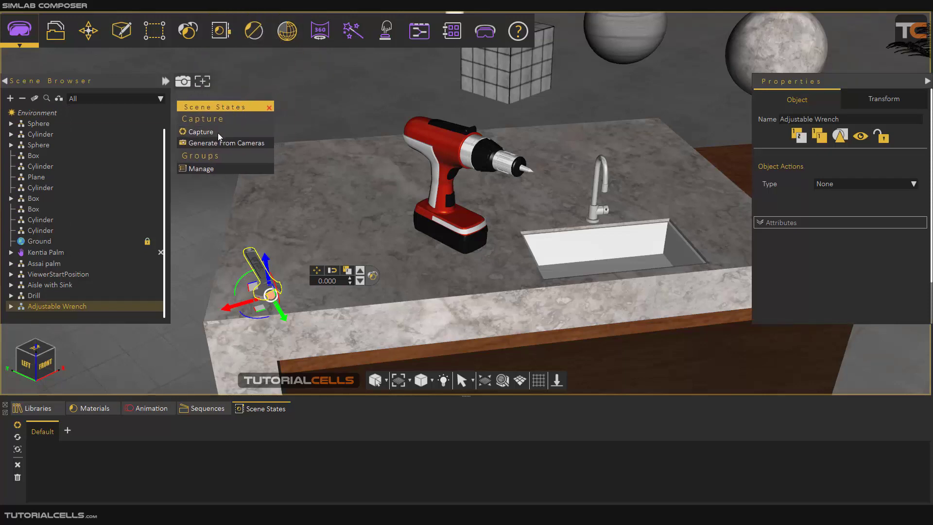
click(219, 134)
drag(346, 204, 453, 149)
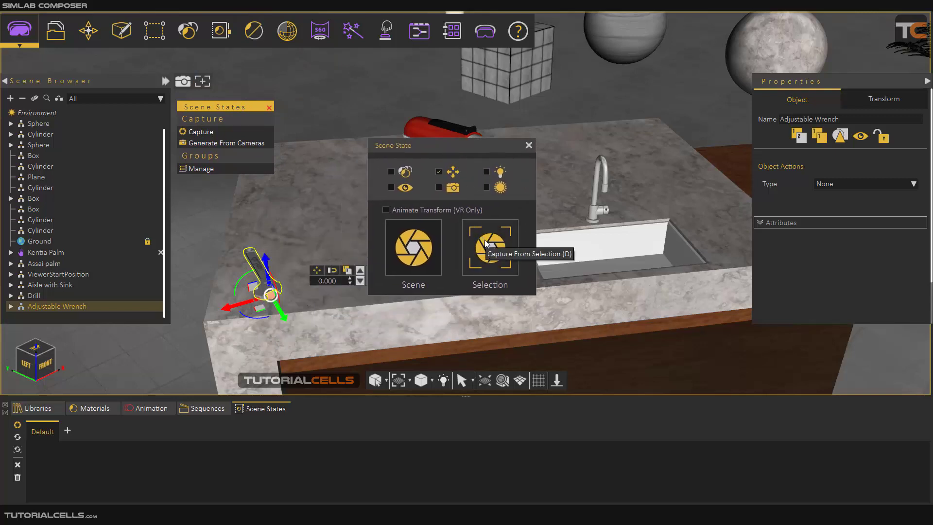
click(485, 242)
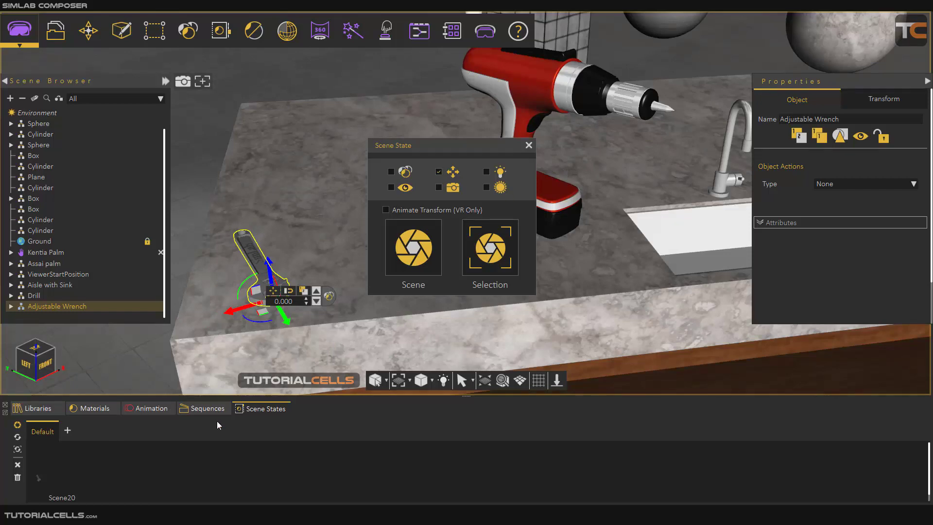
click(37, 475)
click(17, 464)
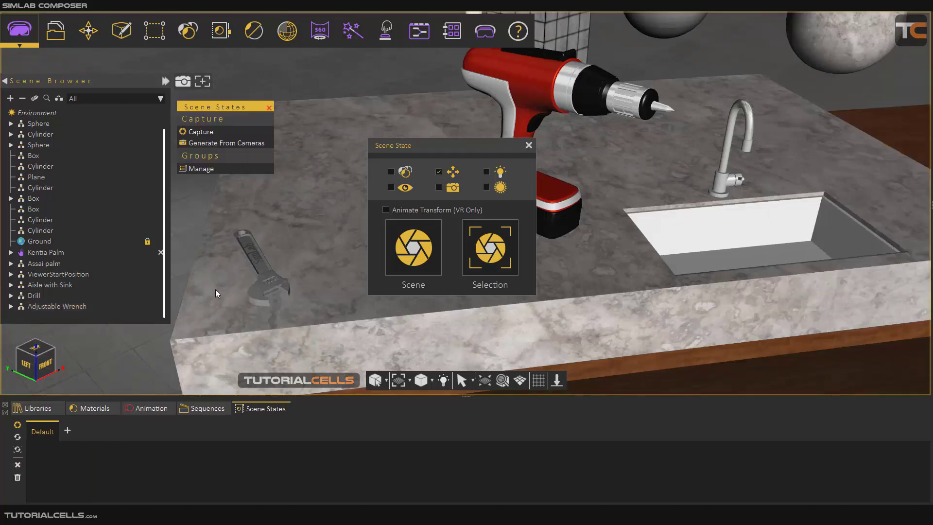
Capture a transform scene state from only the Adjustable Wrench, framed in a close-up view of the tool
scroll(255, 279, up, 3)
scroll(254, 279, up, 2)
middle_drag(247, 294, 612, 231)
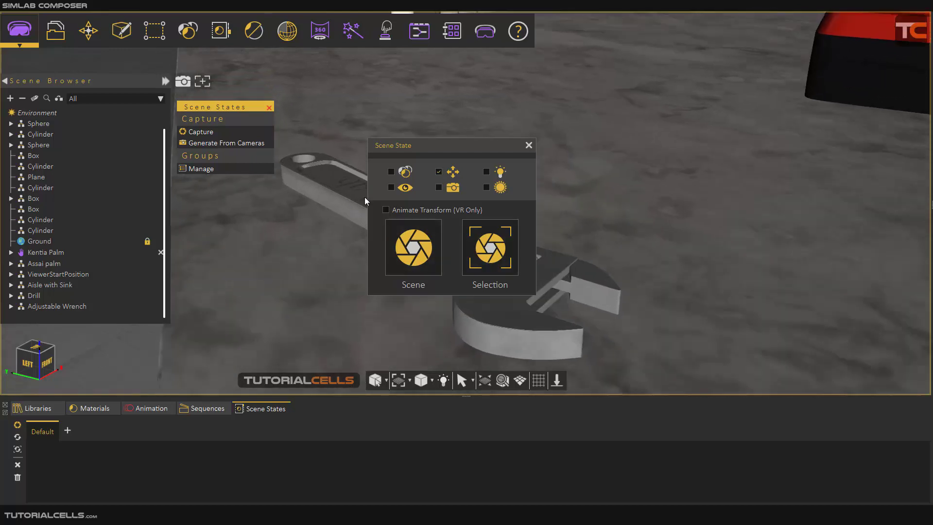
drag(449, 146, 745, 92)
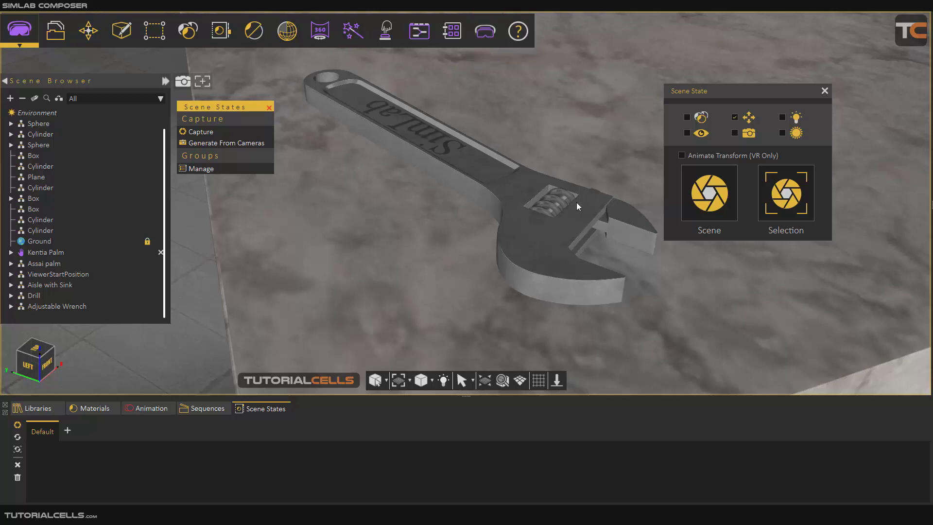
click(56, 306)
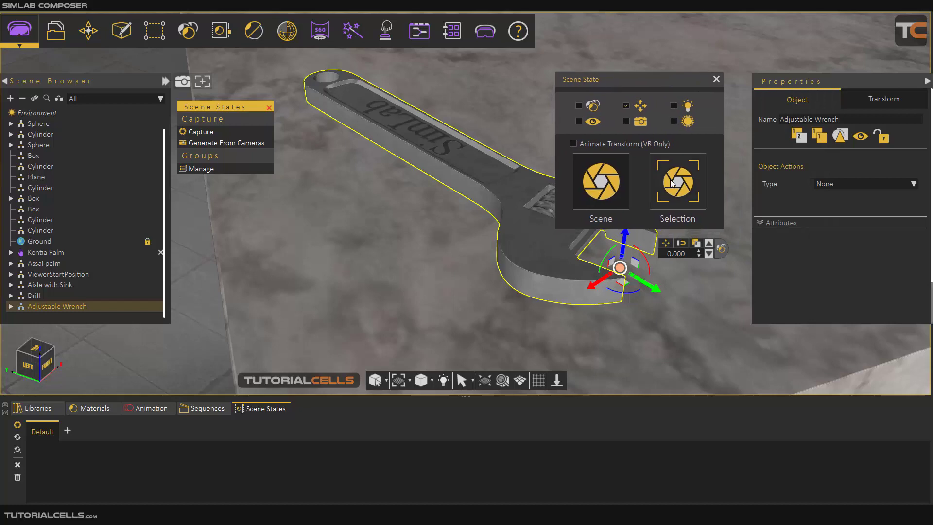
click(672, 184)
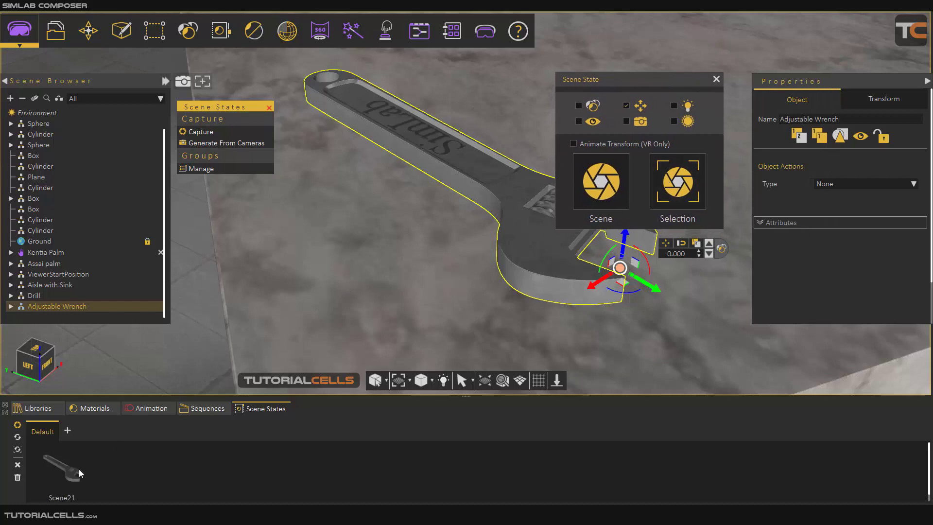
Capture a transform scene state from only the drill's pointed bit, framed close up
scroll(372, 258, down, 3)
scroll(372, 258, down, 5)
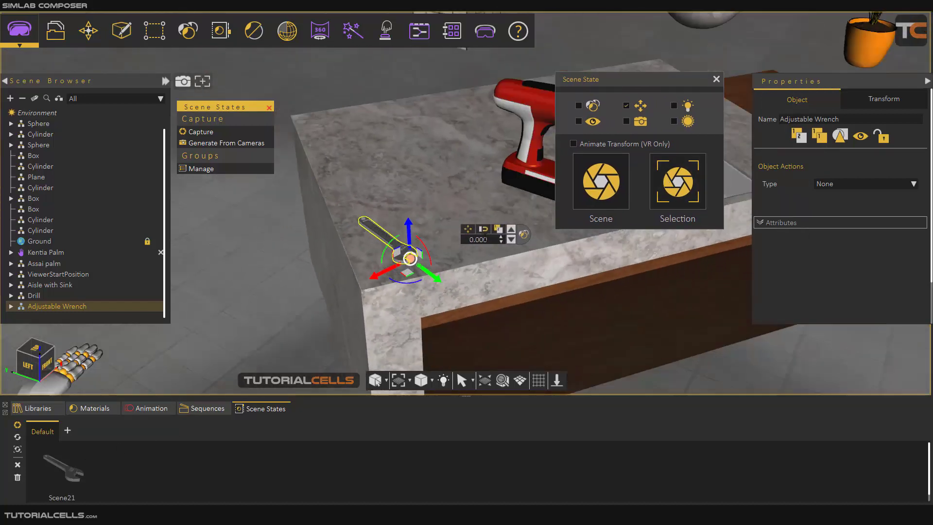
middle_drag(372, 258, 462, 225)
scroll(433, 207, up, 5)
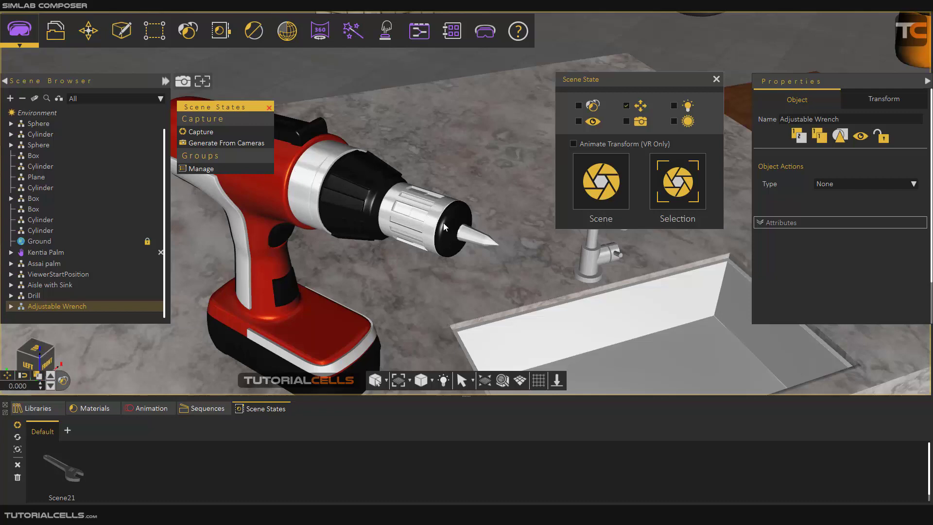
scroll(478, 238, up, 4)
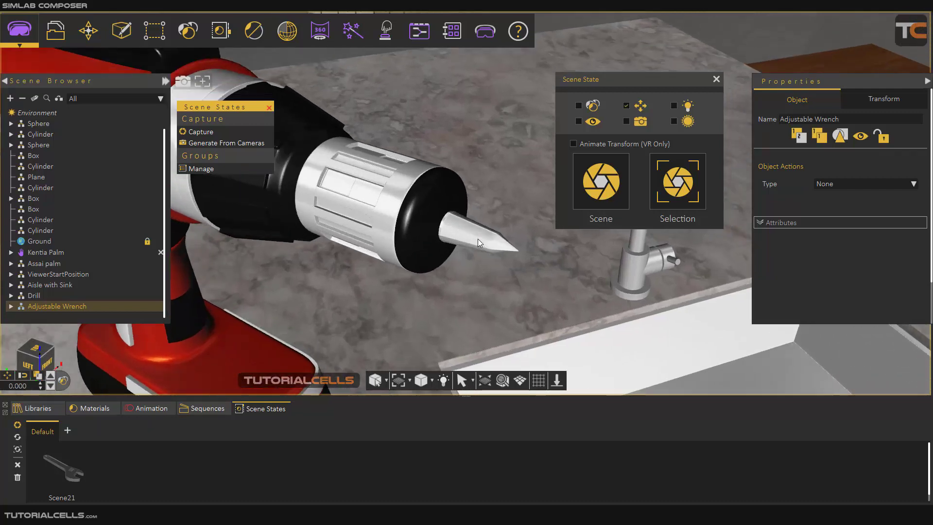
click(478, 240)
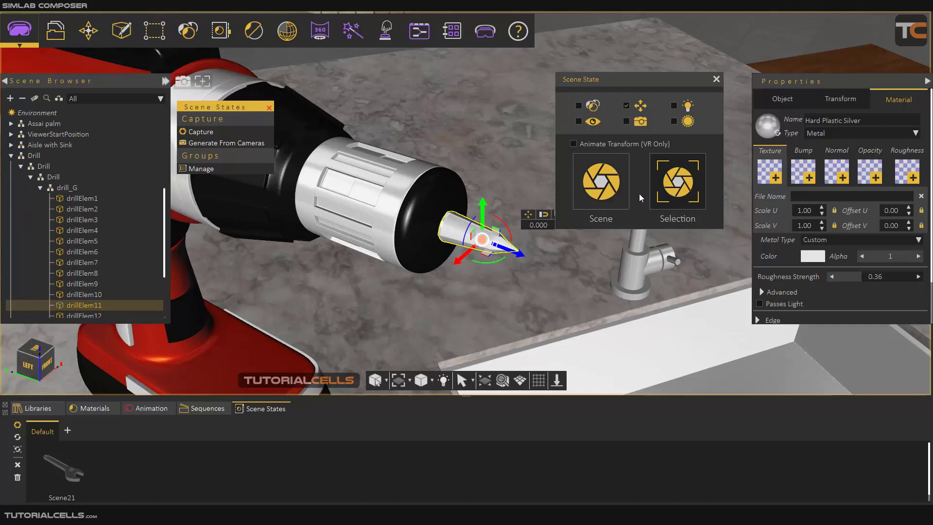
click(673, 191)
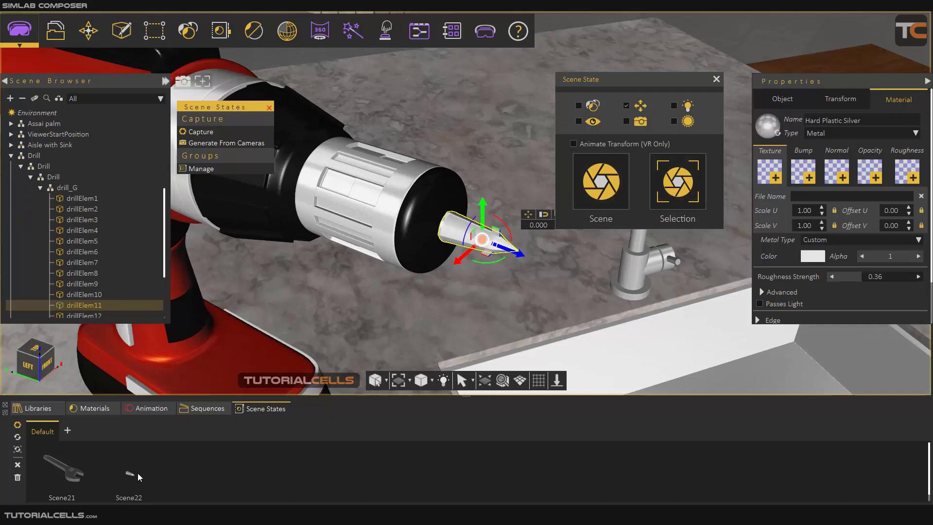
Capture a transform scene state from only the black front disc of the drill's chuck
click(413, 232)
scroll(411, 232, up, 2)
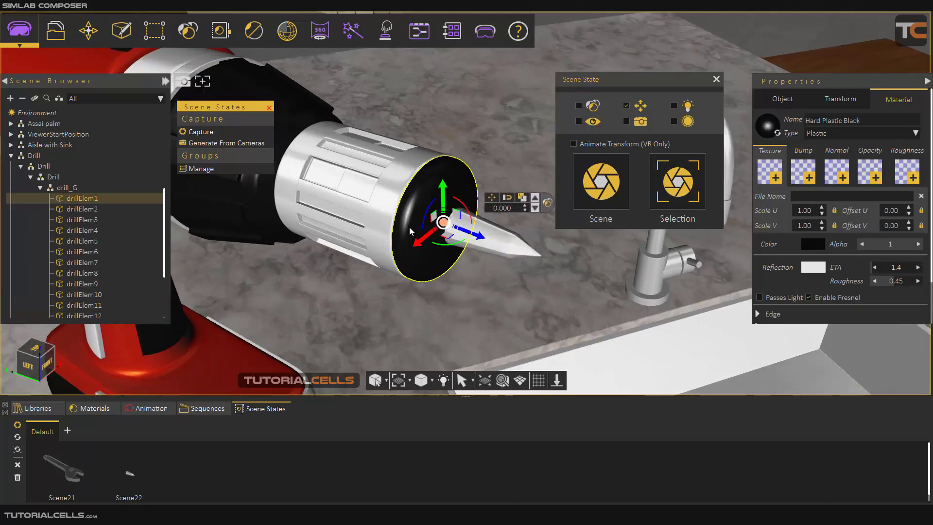
click(677, 184)
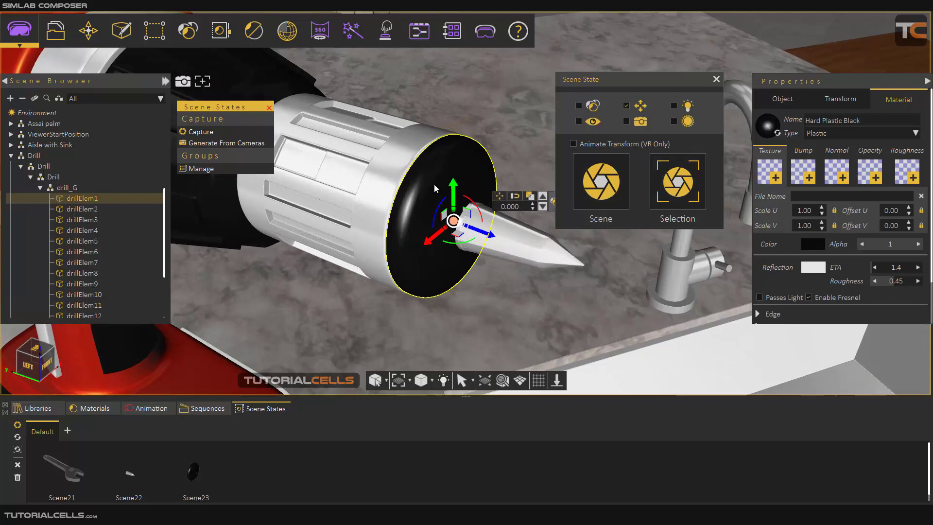
Capture a transform scene state from only the silver ribbed sleeve of the drill's chuck
click(380, 181)
middle_drag(379, 183, 359, 230)
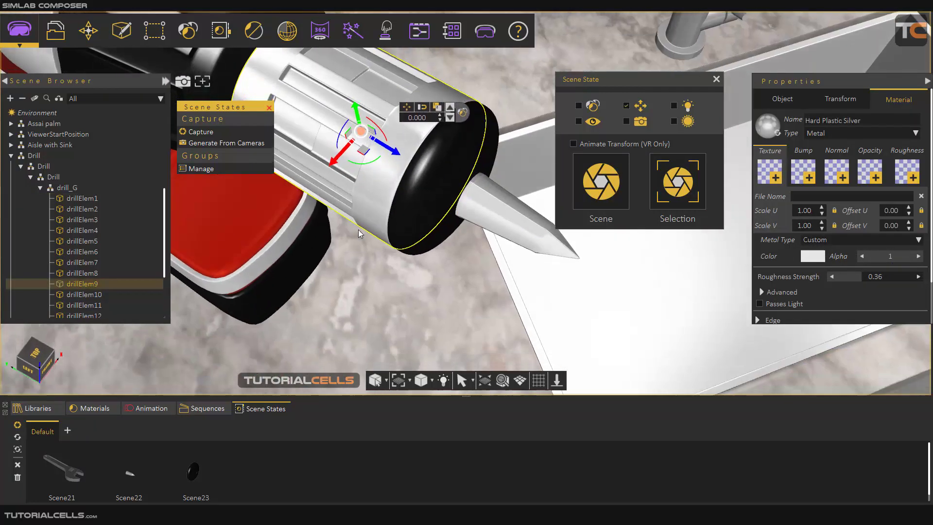
scroll(359, 233, up, 2)
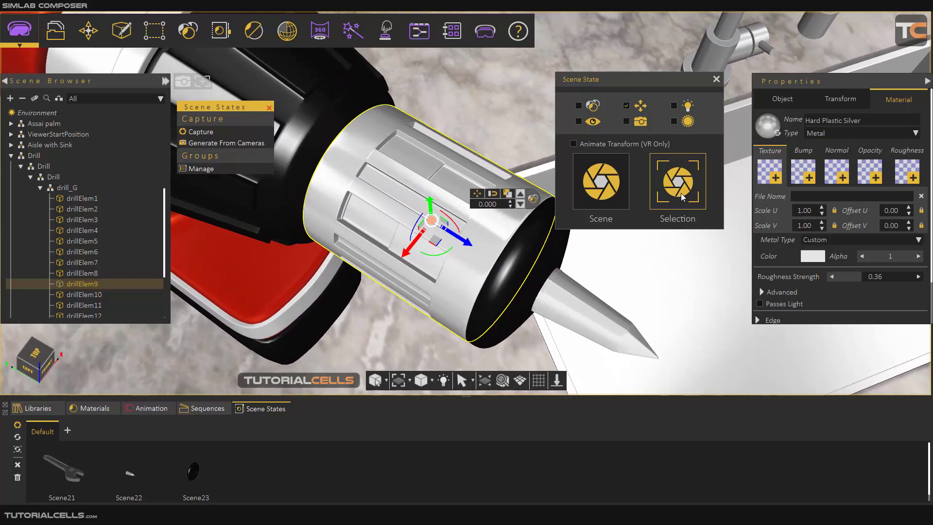
click(681, 194)
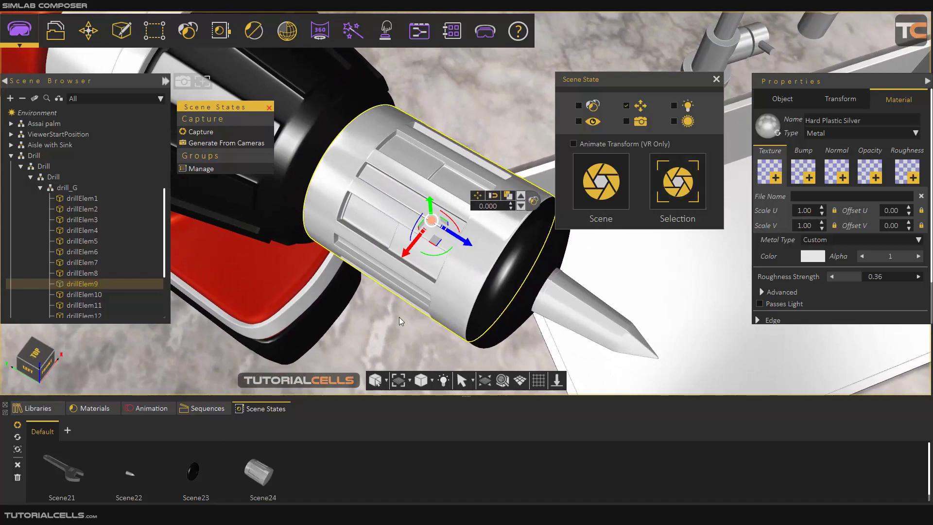
Close the Scene State capture dialog and the floating Scene States commands
scroll(432, 205, down, 7)
middle_drag(421, 199, 417, 141)
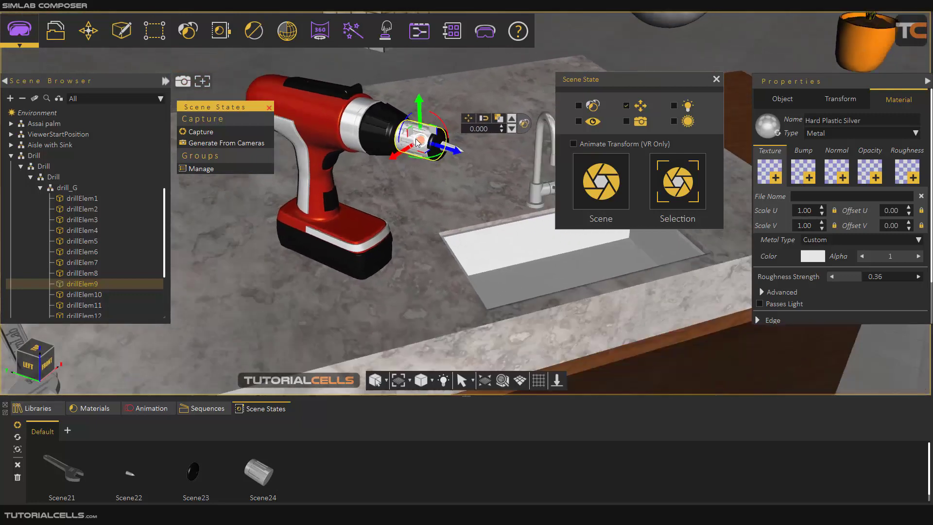
scroll(355, 251, down, 5)
middle_drag(355, 251, 414, 270)
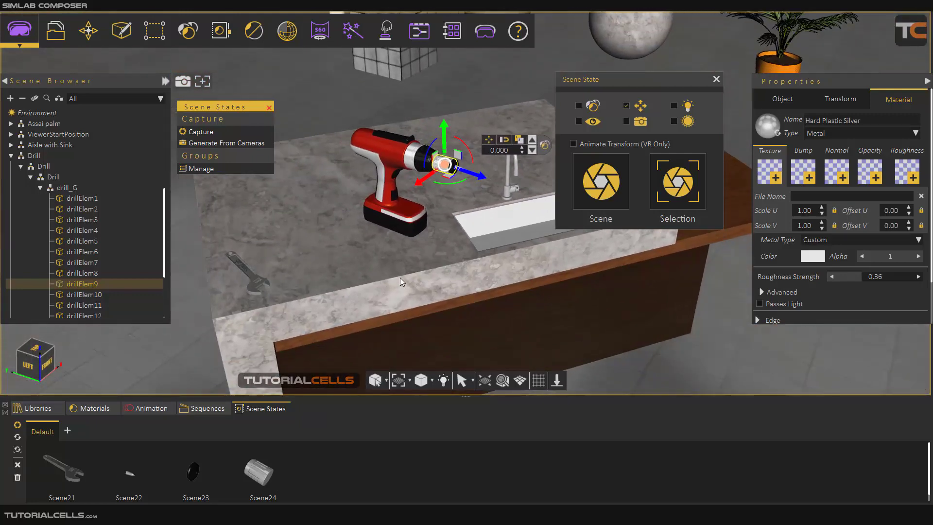
click(717, 79)
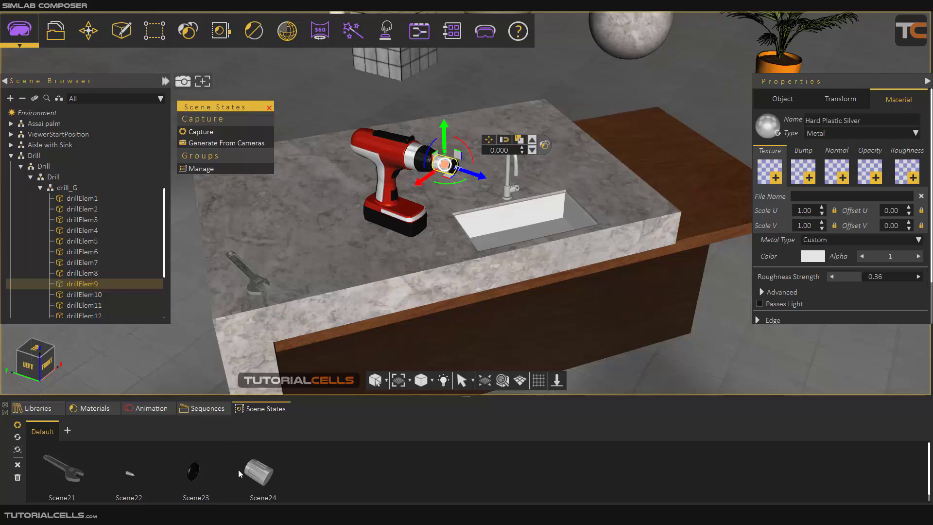
click(509, 83)
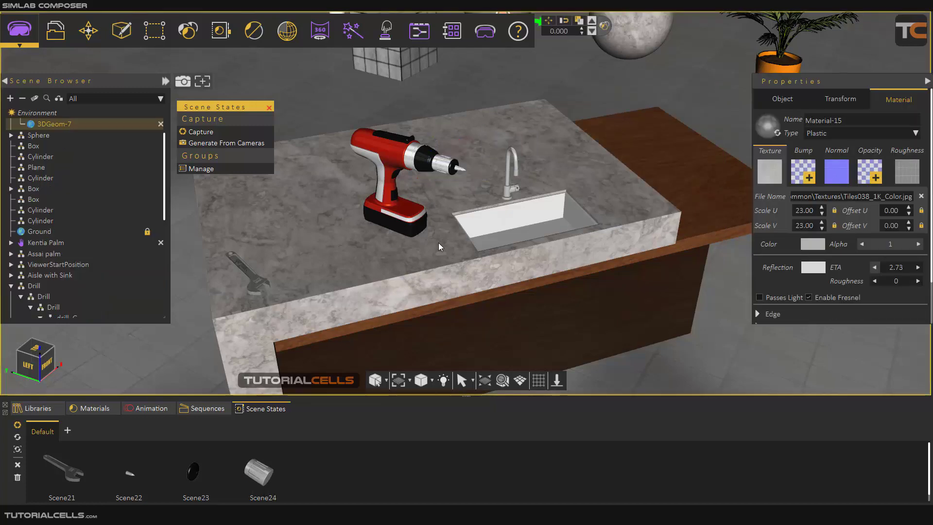
drag(439, 243, 454, 219)
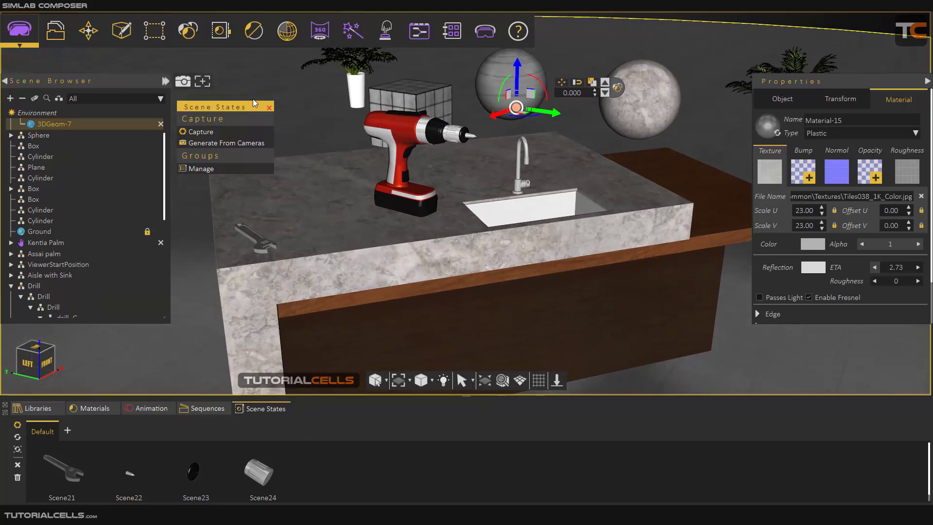
click(270, 108)
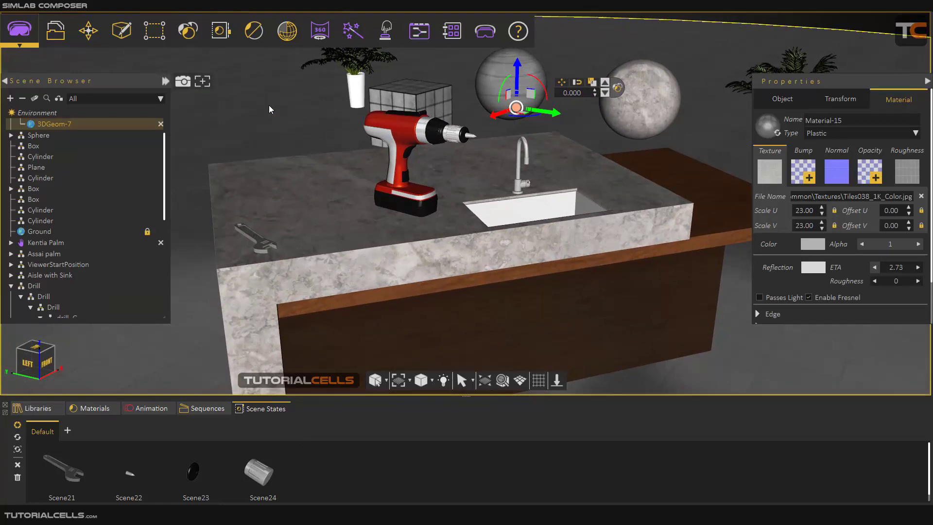
scroll(394, 148, down, 3)
click(395, 147)
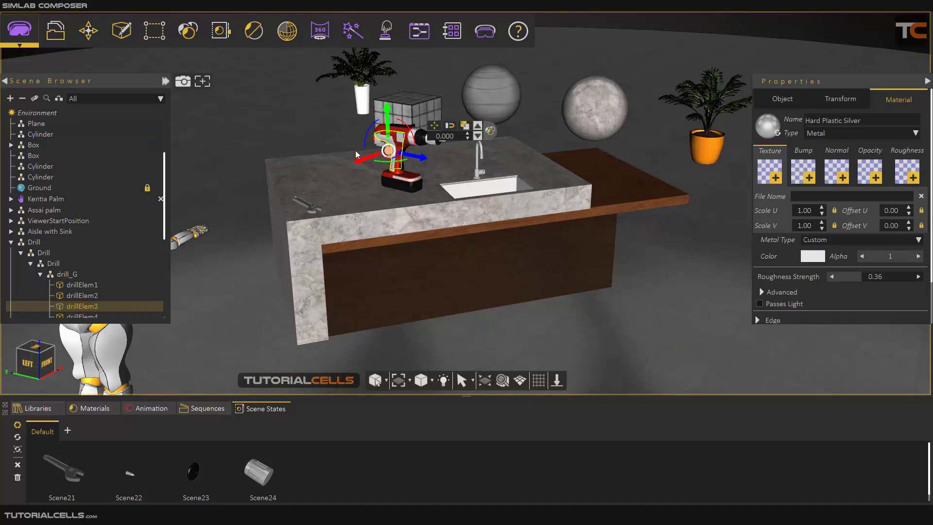
click(301, 112)
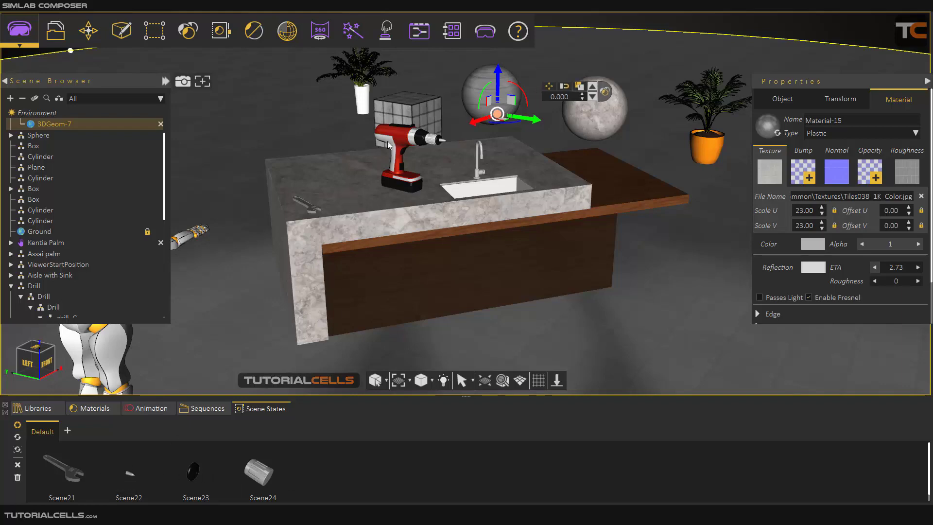
Move the silver chuck sleeve off the drill toward the wrench, and restore its position by applying scene state Scene24
scroll(451, 137, up, 2)
click(465, 132)
scroll(466, 135, up, 2)
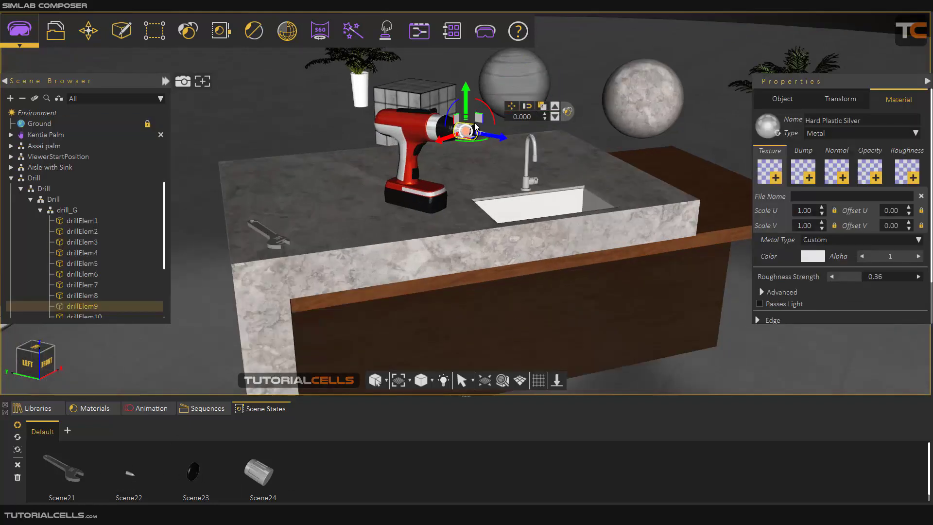
drag(476, 127, 321, 226)
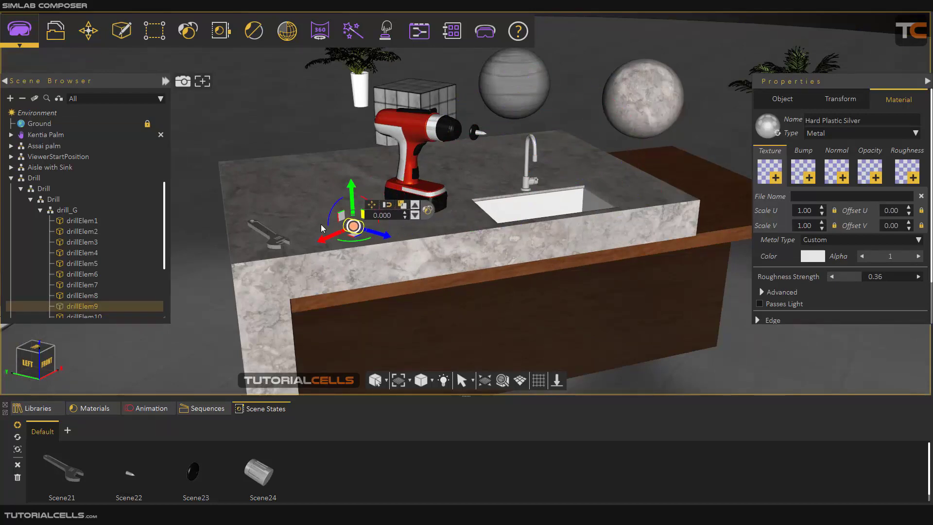
click(264, 464)
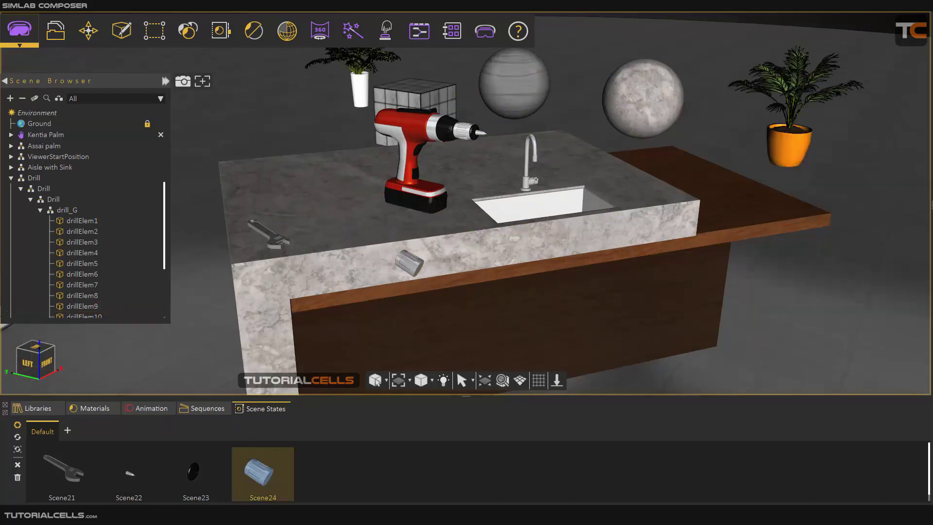
middle_drag(392, 213, 446, 203)
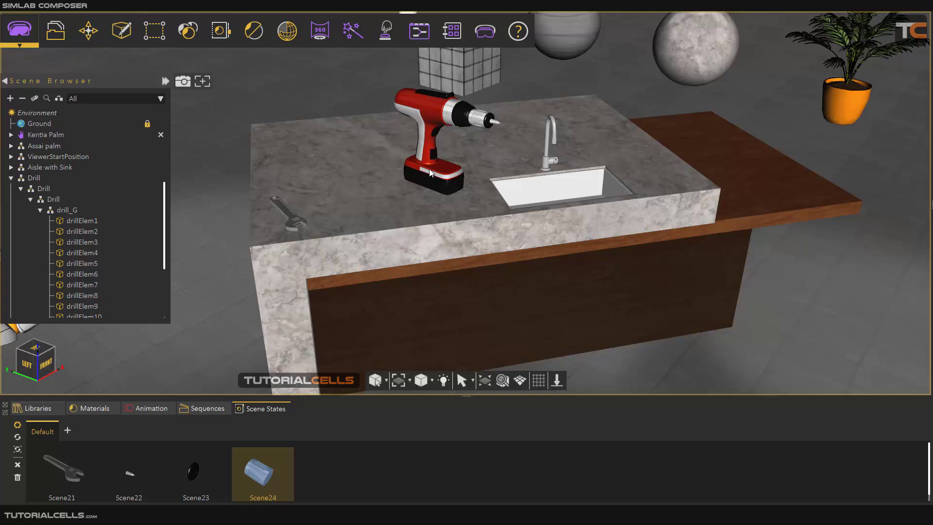
Isolate the silver drill bit at the tip of the chuck (drillElem11) from the rest of the scene
scroll(505, 116, up, 5)
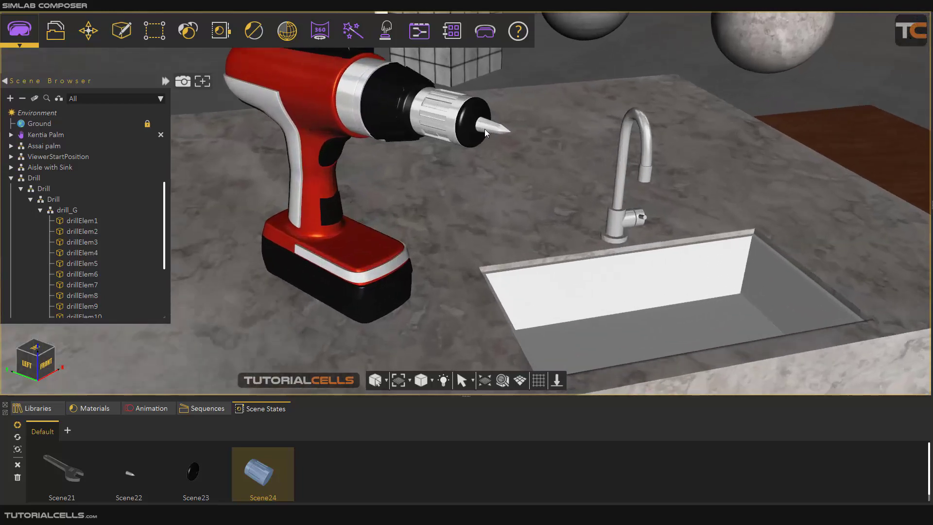
click(486, 138)
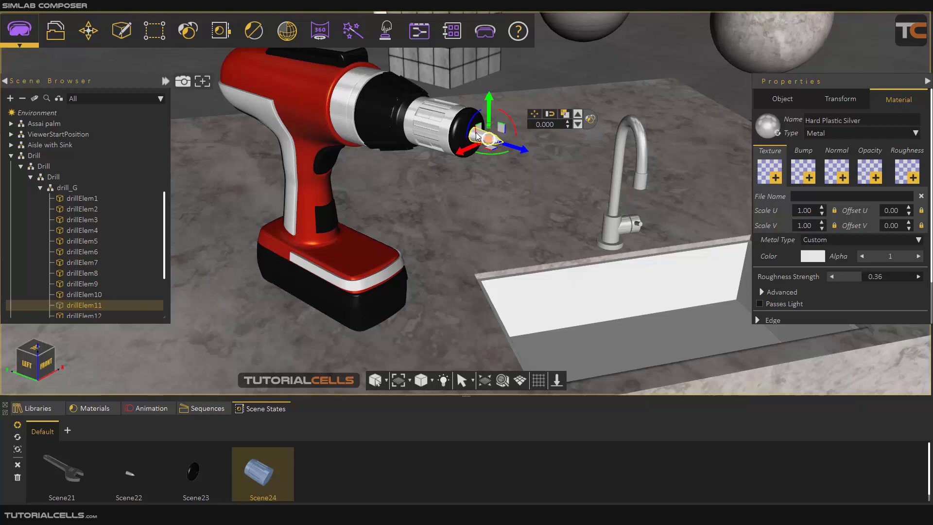
scroll(476, 137, up, 4)
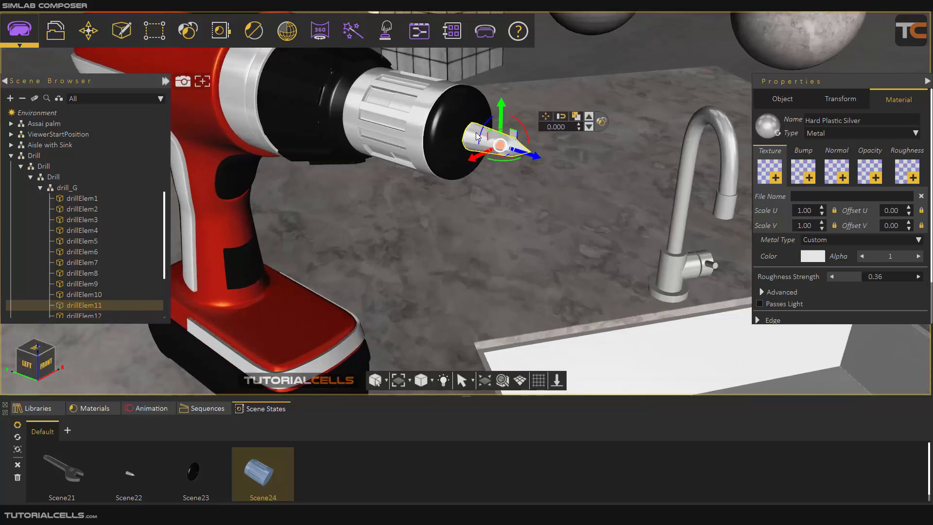
middle_drag(477, 136, 471, 163)
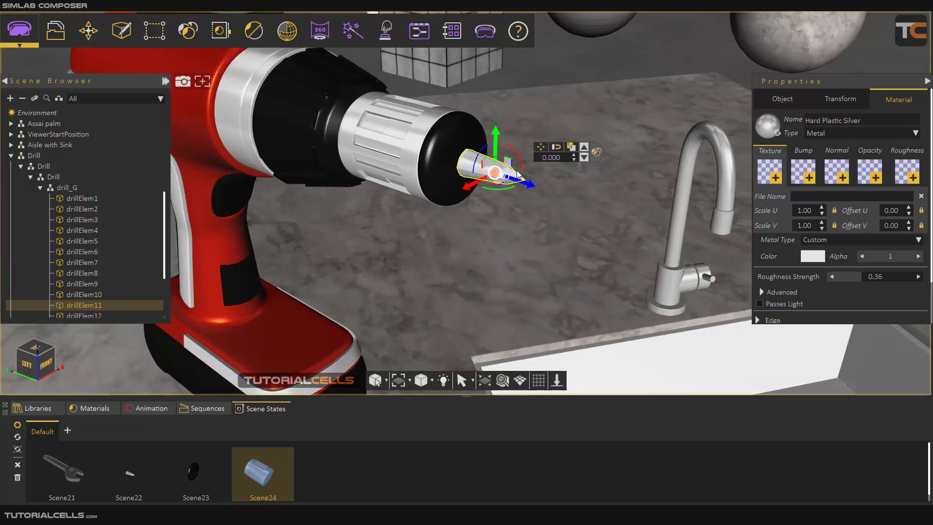
scroll(463, 170, up, 2)
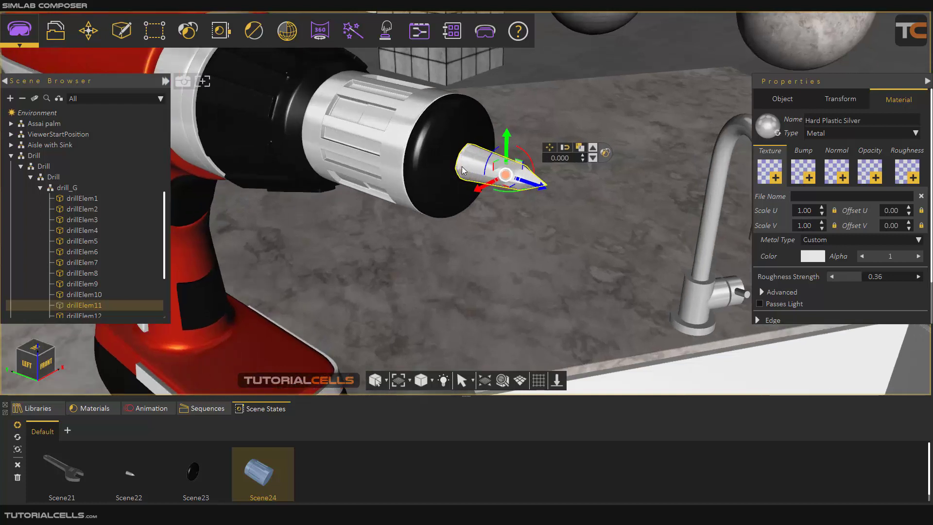
key(i)
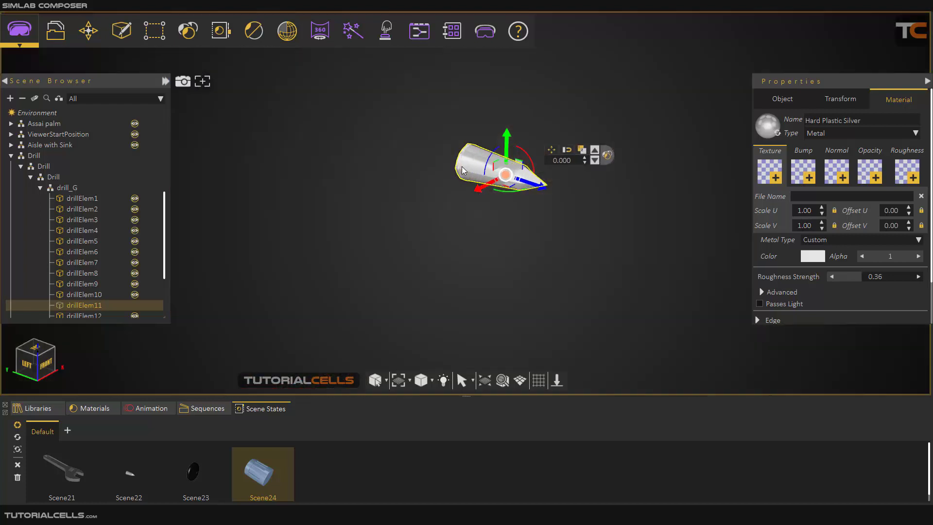
click(503, 386)
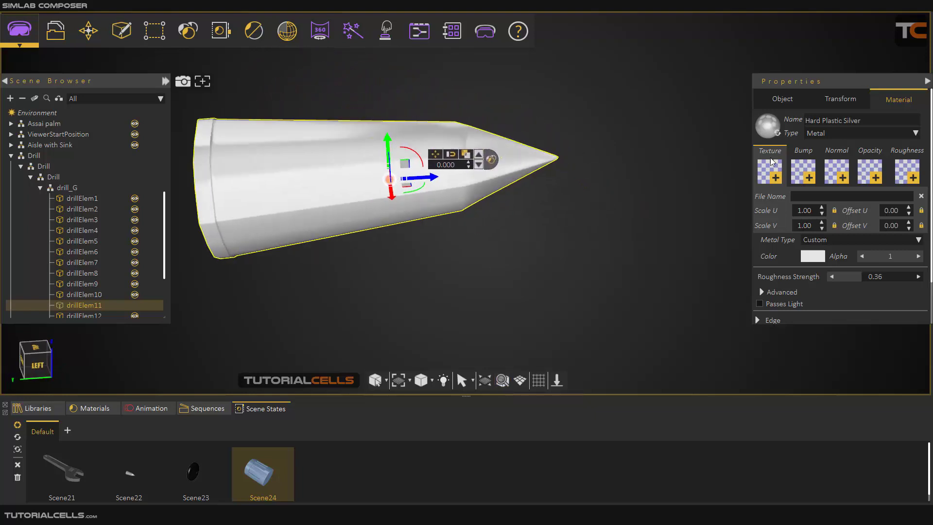
scroll(261, 235, down, 3)
middle_drag(260, 236, 739, 179)
middle_drag(323, 207, 612, 230)
middle_drag(432, 285, 443, 244)
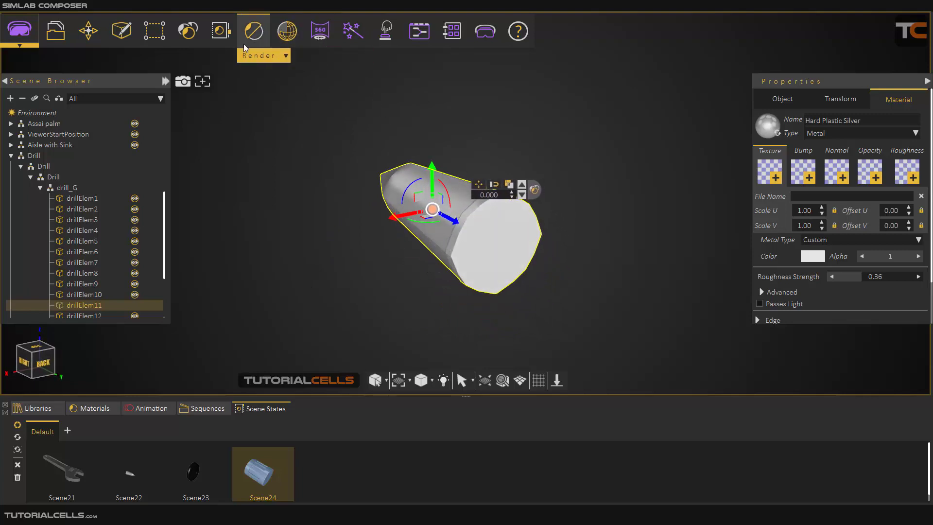
Create a Wheel animation for the drill bit from frame 0 to 100 with 4.00 CCW revolutions, centred on its flat back face
click(167, 410)
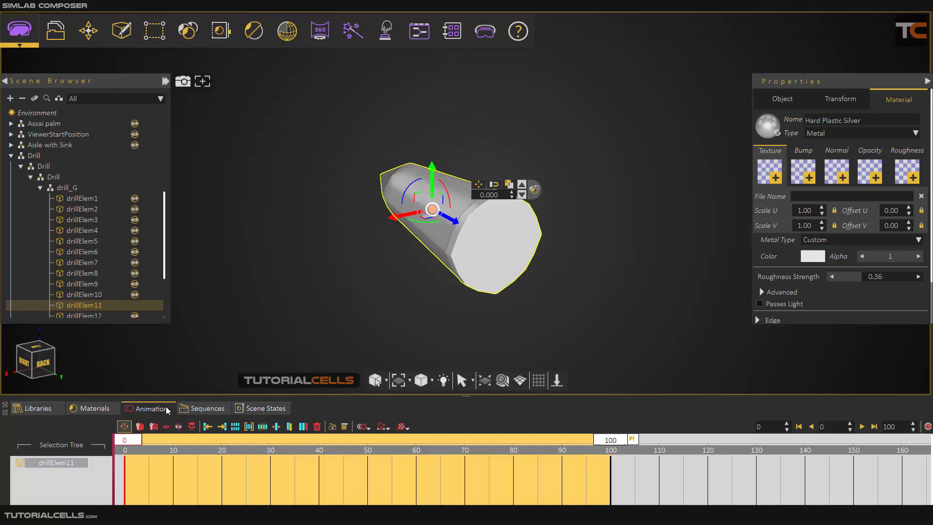
click(408, 427)
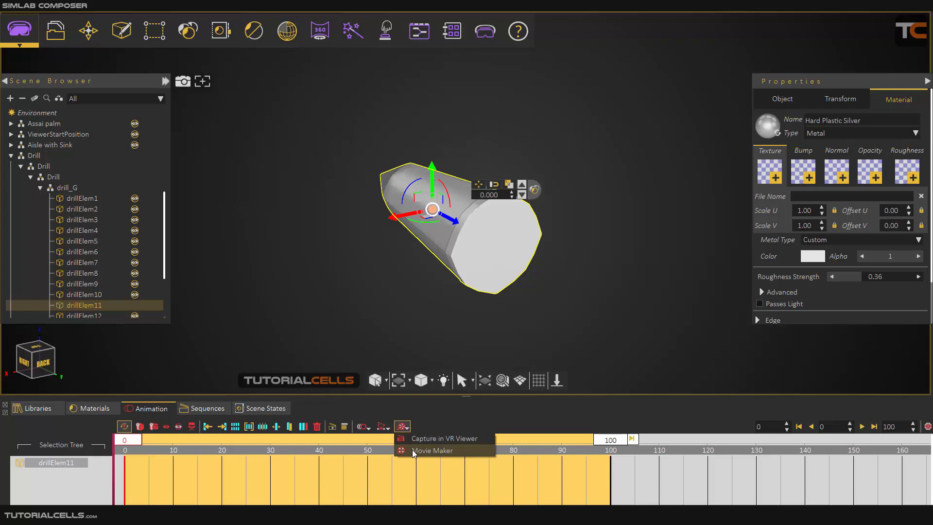
click(370, 431)
click(369, 431)
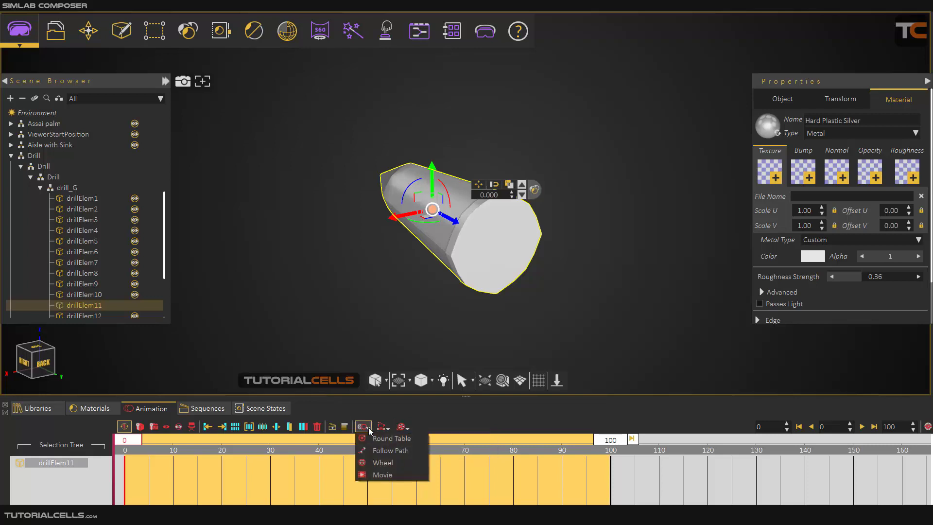
click(382, 463)
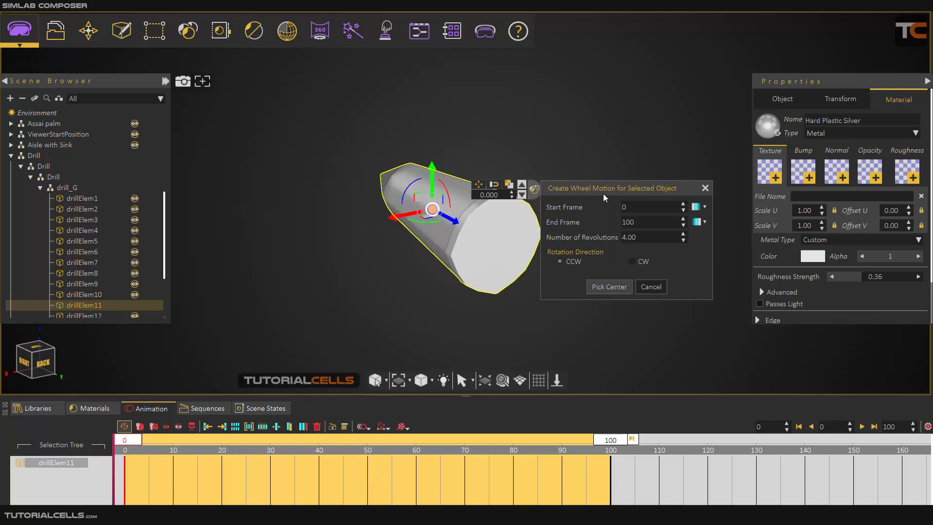
drag(605, 194, 614, 191)
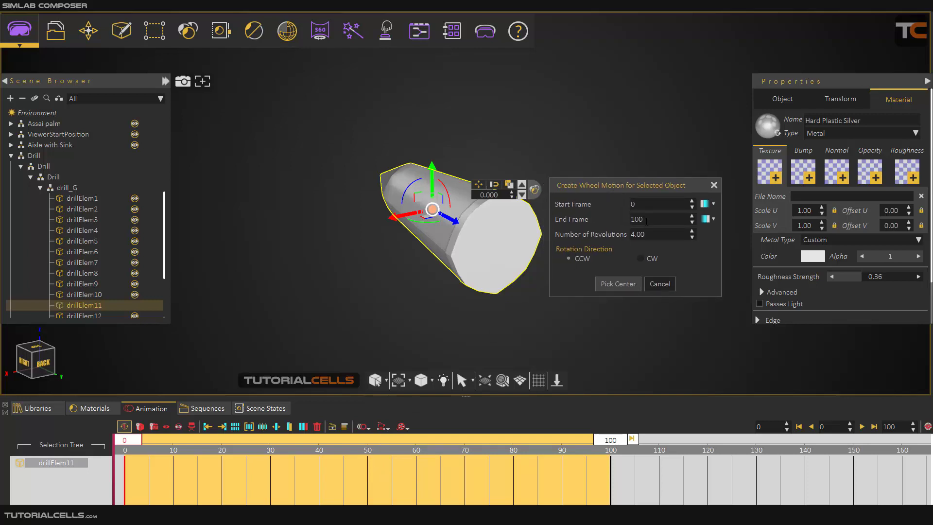
click(627, 284)
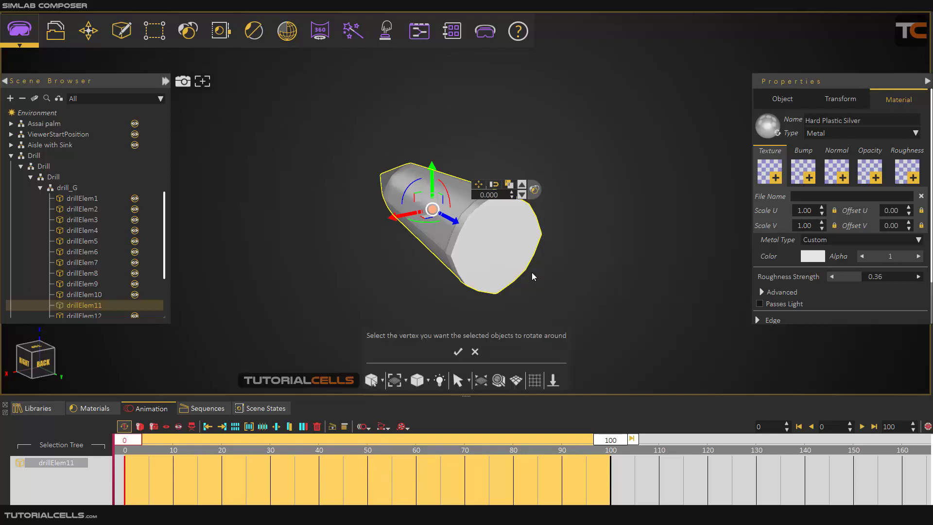
scroll(526, 268, up, 2)
middle_drag(509, 249, 301, 198)
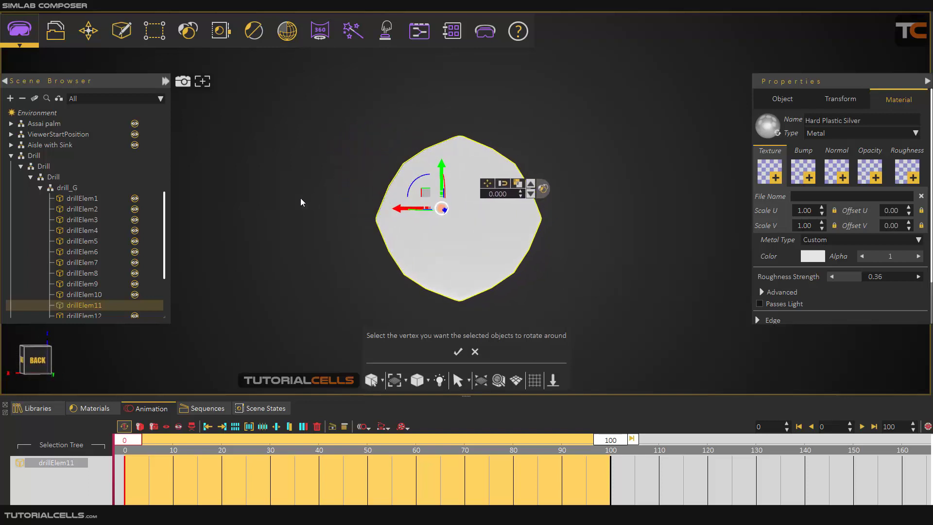
middle_drag(431, 231, 425, 229)
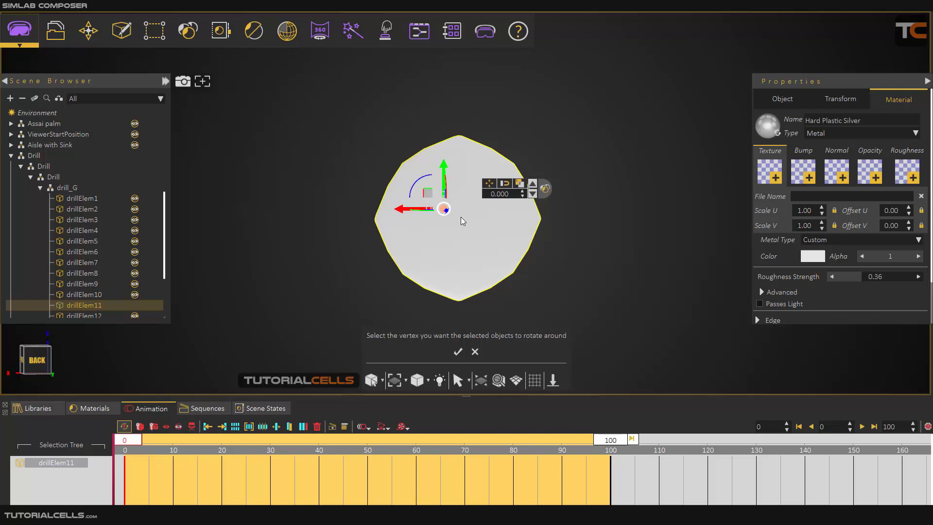
drag(395, 240, 582, 332)
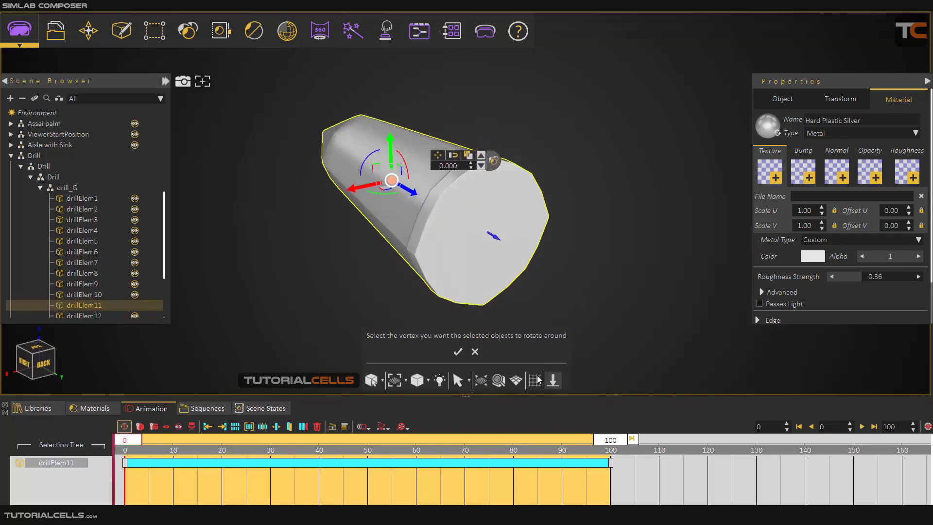
click(458, 351)
Play the drill bit's rotation animation and return the timeline to frame 0
click(861, 426)
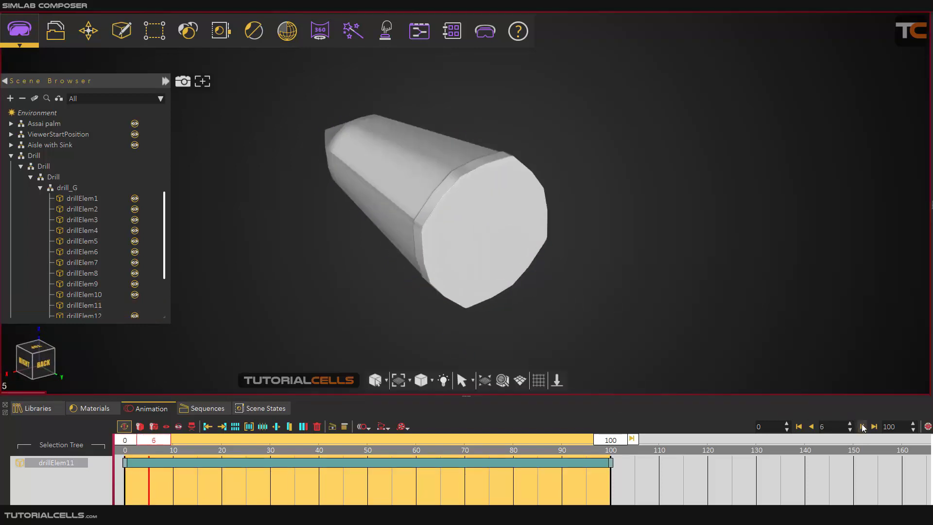
click(862, 426)
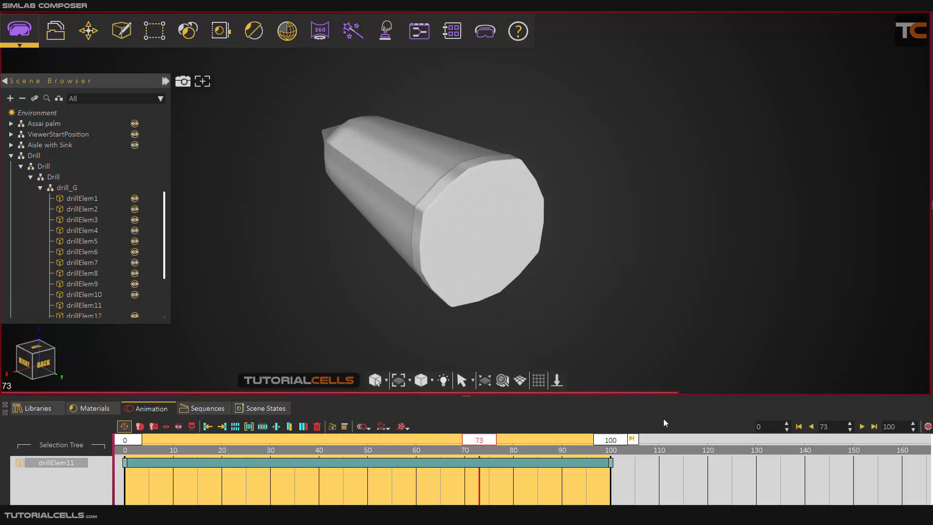
click(799, 426)
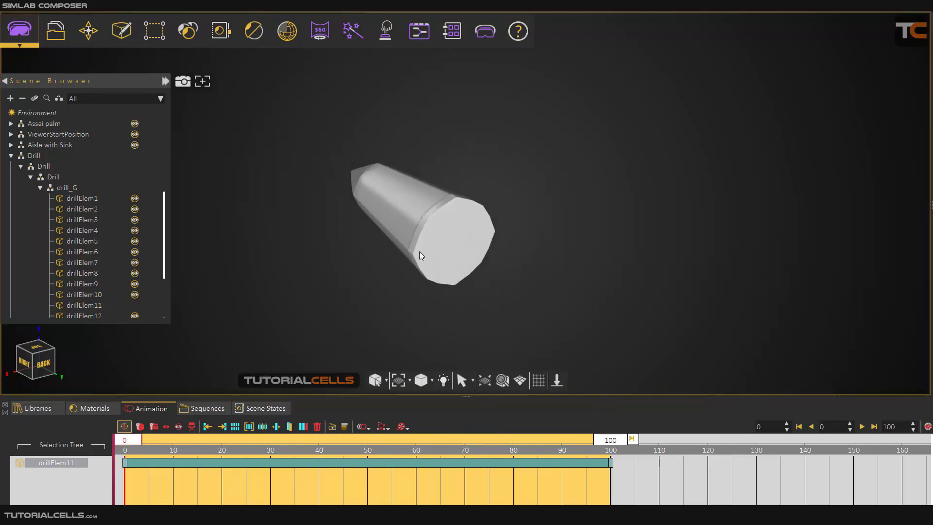
Create an animation sequence named "screw" from the drill bit's wheel motion
scroll(419, 252, down, 5)
middle_drag(378, 268, 508, 267)
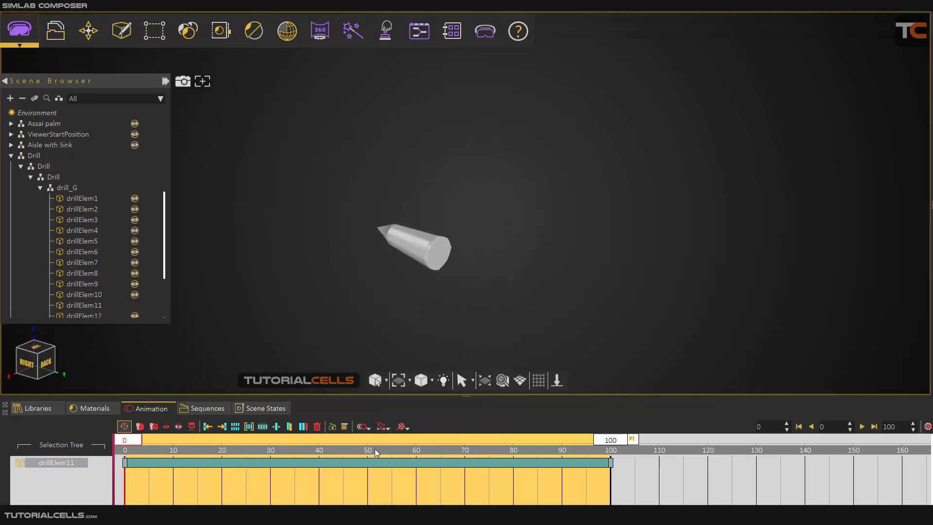
click(377, 462)
scroll(417, 278, up, 2)
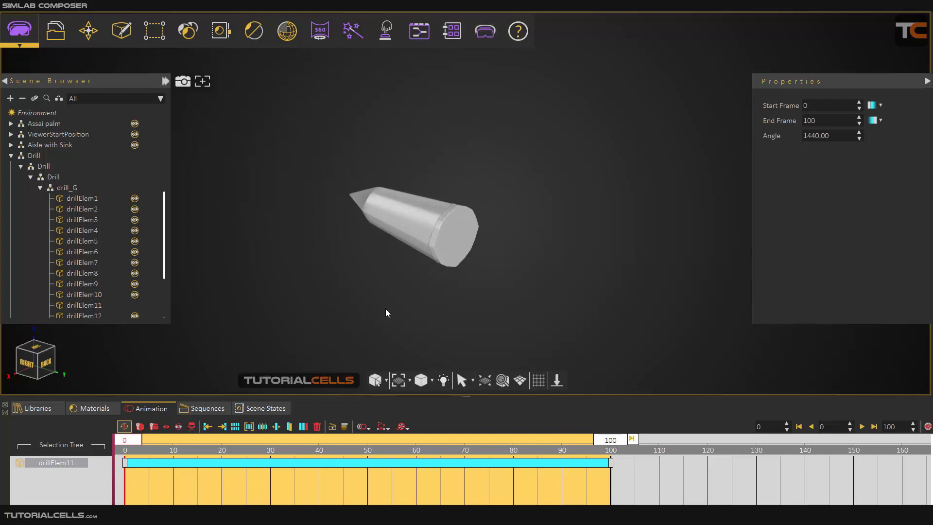
click(333, 427)
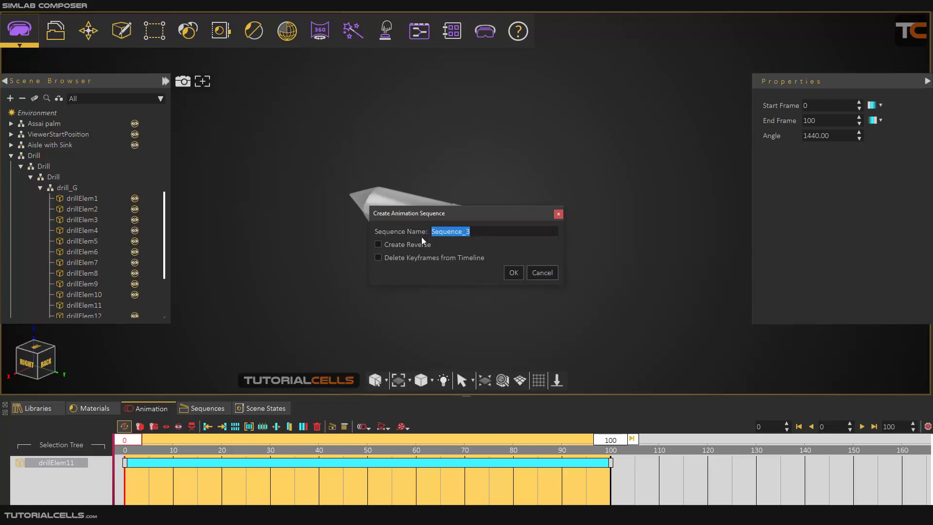
text(screw)
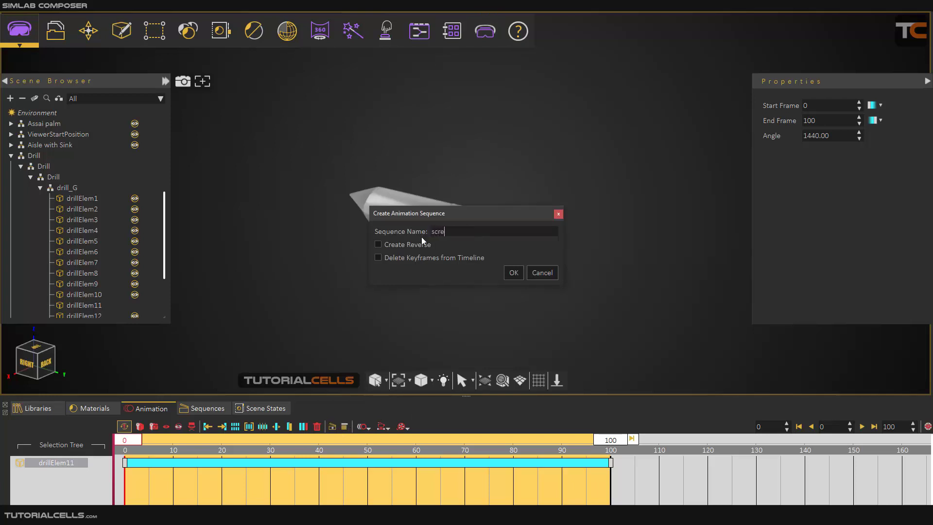
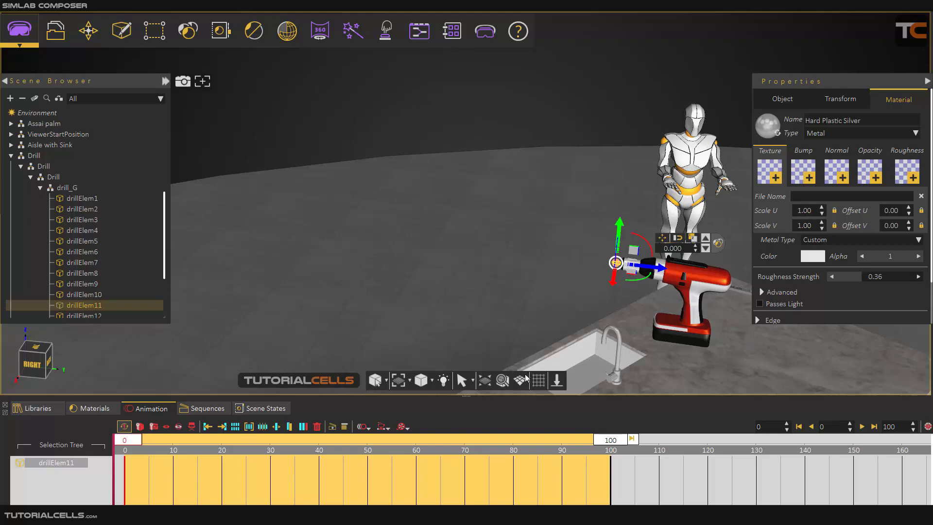
Examine the drill and the wrench together on the marble countertop from above
click(503, 380)
scroll(472, 260, down, 10)
right_drag(483, 258, 678, 244)
middle_drag(678, 244, 264, 246)
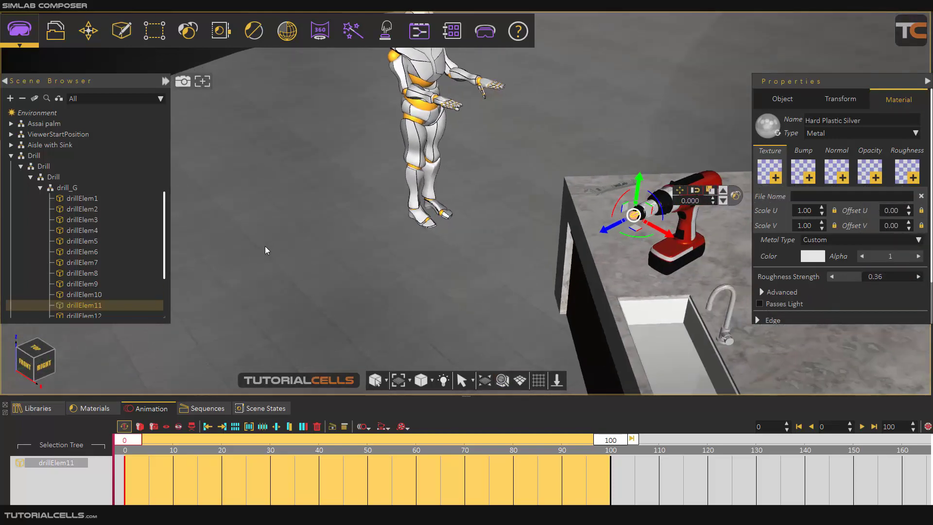
middle_drag(579, 208, 377, 243)
drag(380, 247, 741, 250)
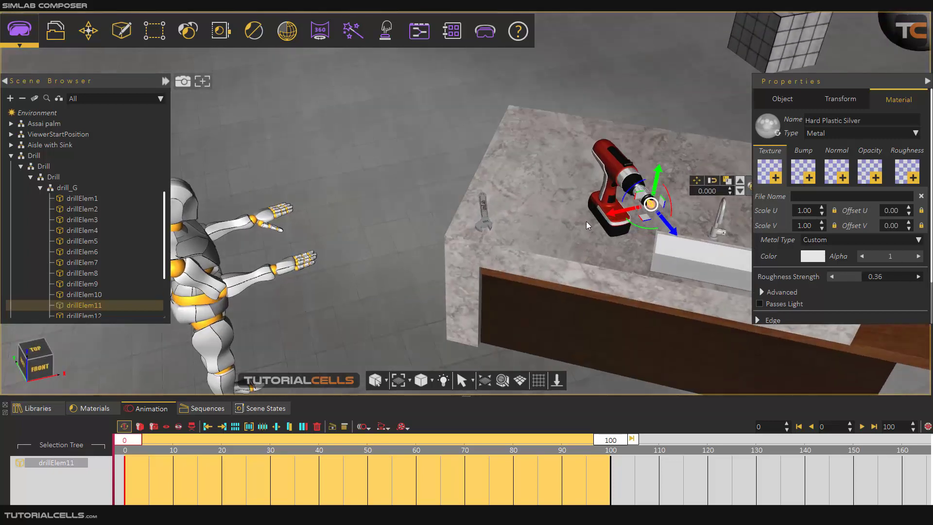
middle_drag(586, 220, 468, 202)
scroll(468, 202, up, 6)
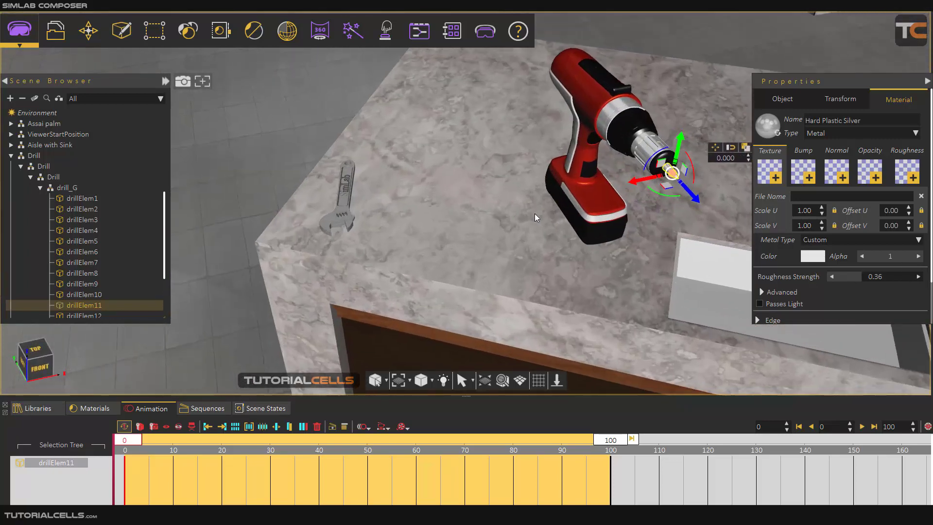
Snap the whole Adjustable Wrench to the black front disc of the drill's chuck
click(307, 199)
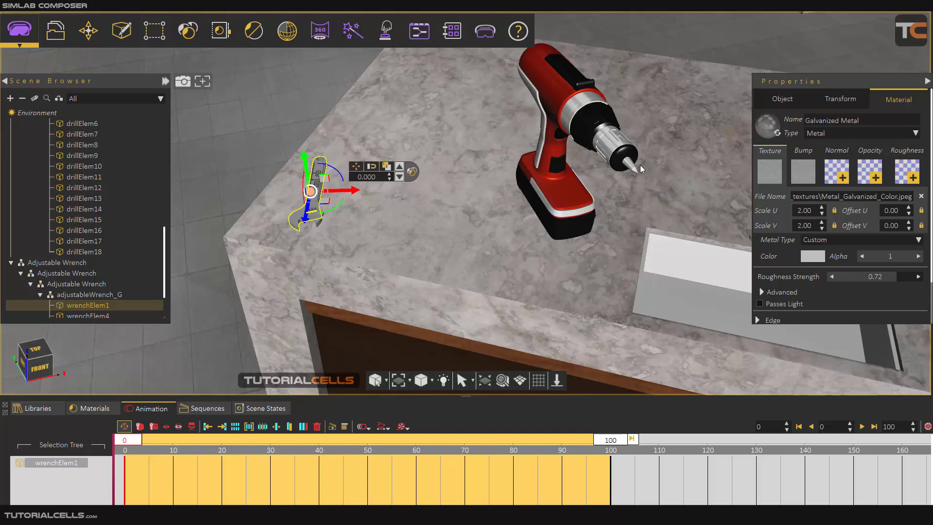
drag(632, 171, 543, 185)
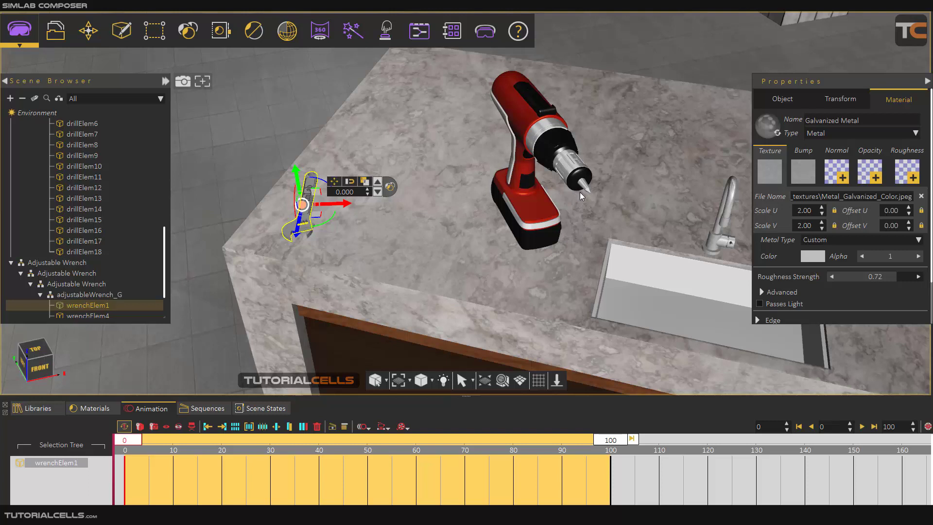
click(59, 262)
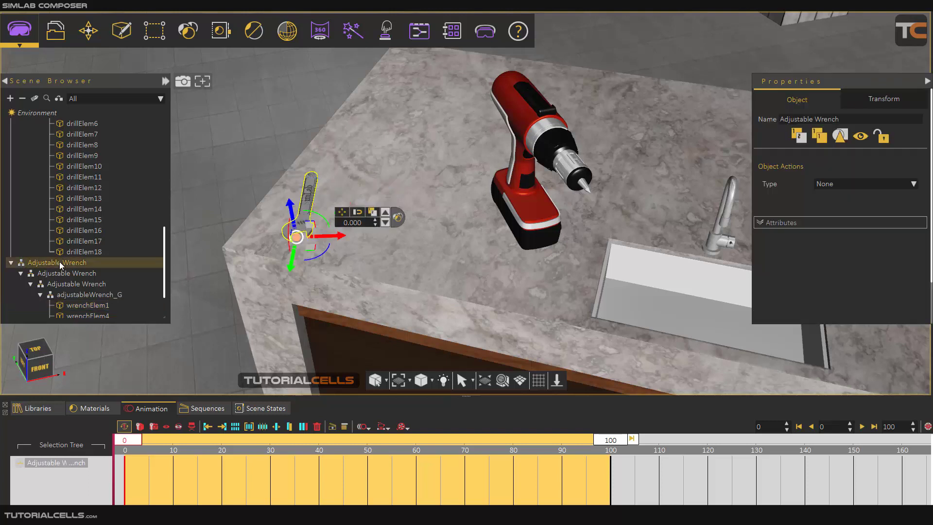
scroll(582, 165, up, 3)
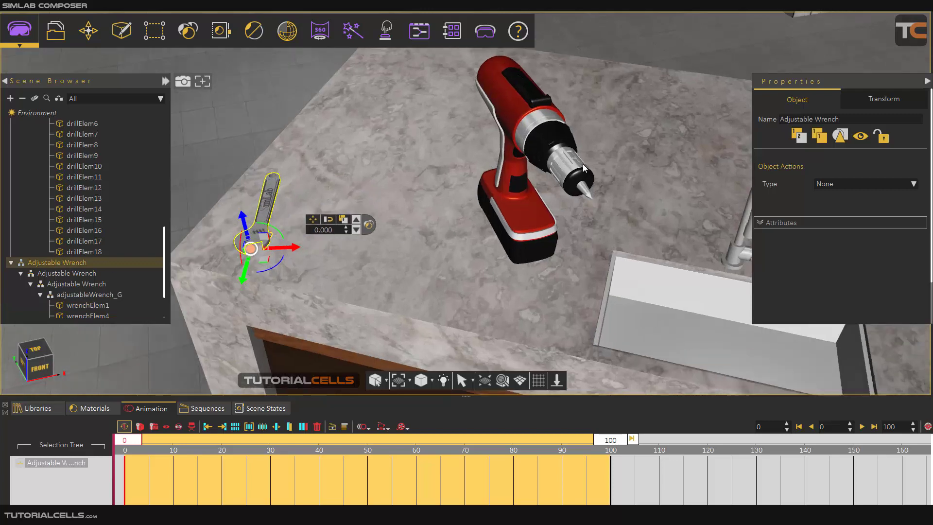
scroll(582, 164, up, 4)
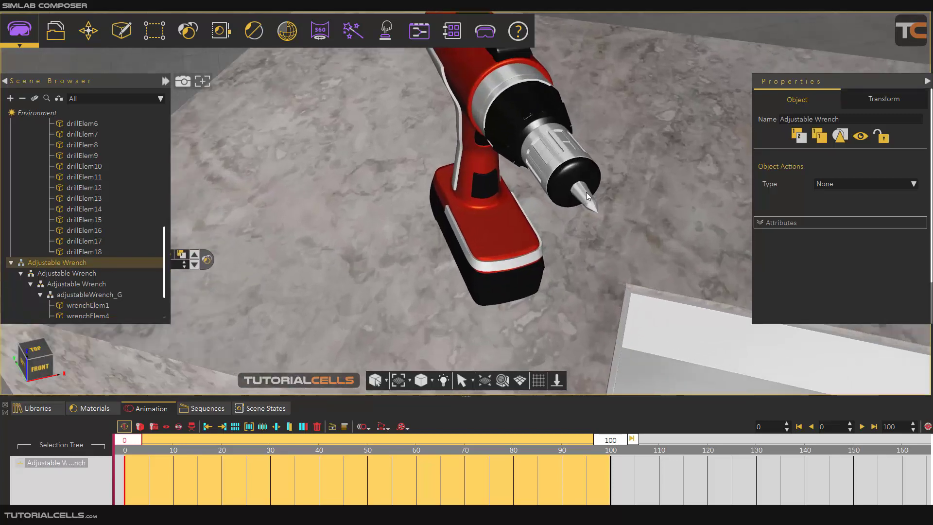
click(573, 174)
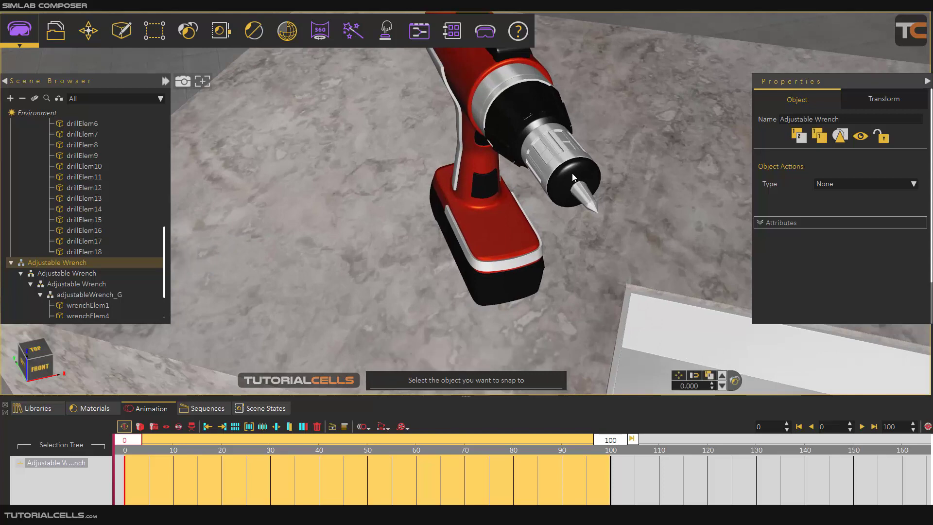
scroll(572, 174, down, 3)
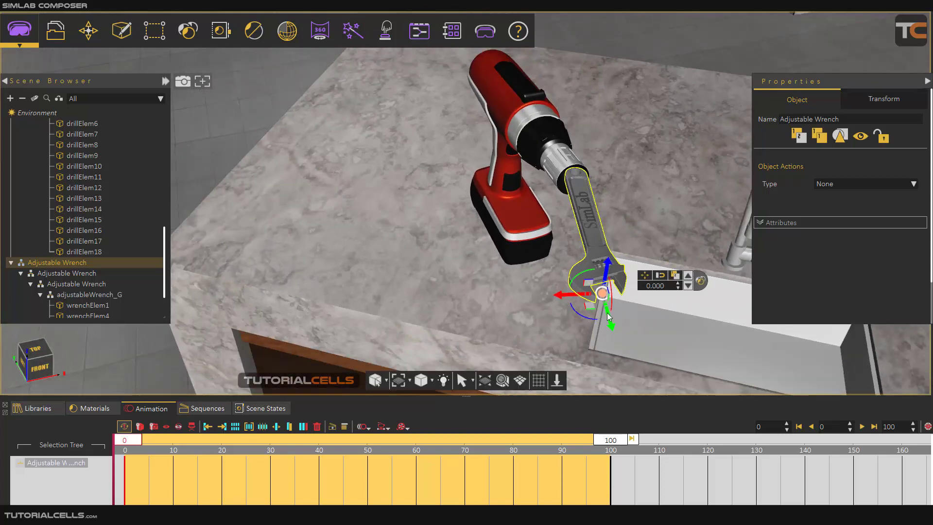
Rotate the Adjustable Wrench about 91 degrees to stand upright and move it so its jaws fit around the drill bit
drag(610, 322, 594, 256)
scroll(582, 177, up, 2)
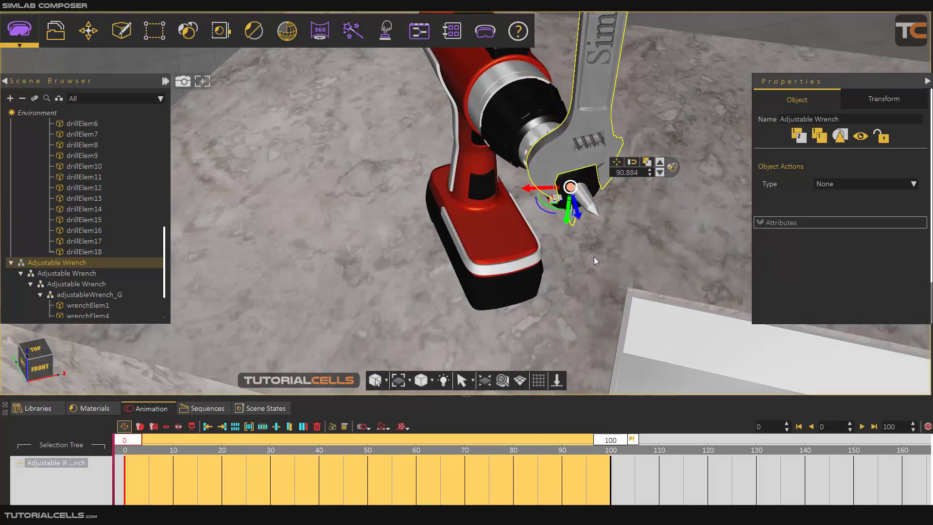
drag(577, 159, 575, 178)
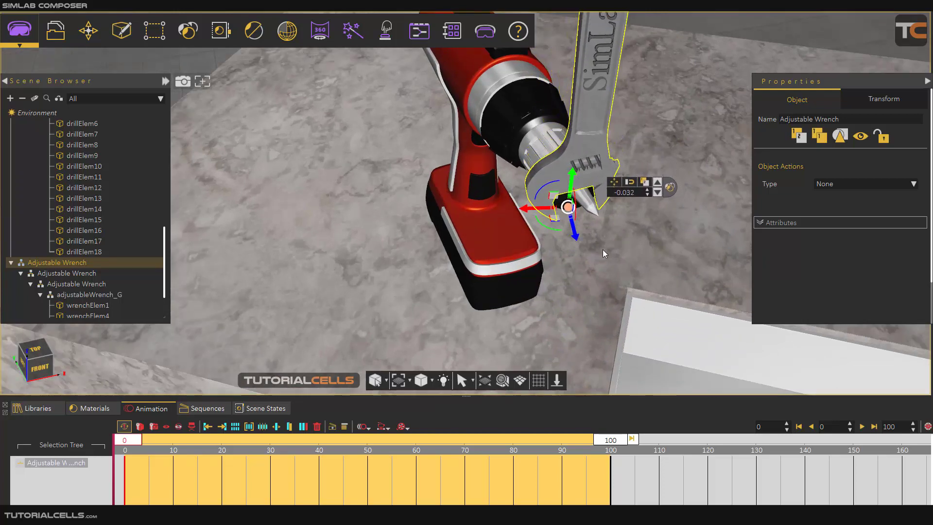
middle_drag(610, 198, 156, 171)
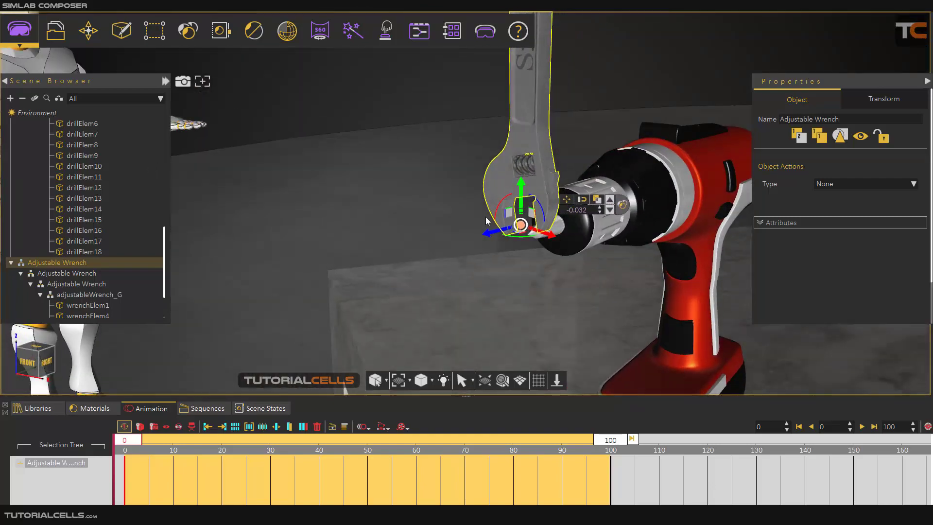
drag(530, 213, 552, 221)
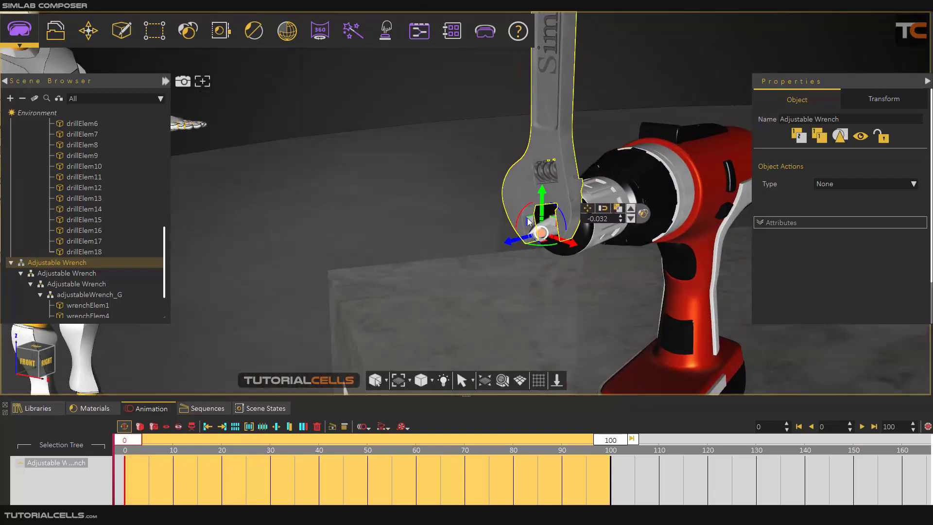
Add a keyframe for the wrench at frame 0 and rotate it about 107 degrees around the bit's axis at frame 50
scroll(462, 226, down, 5)
middle_drag(460, 227, 491, 183)
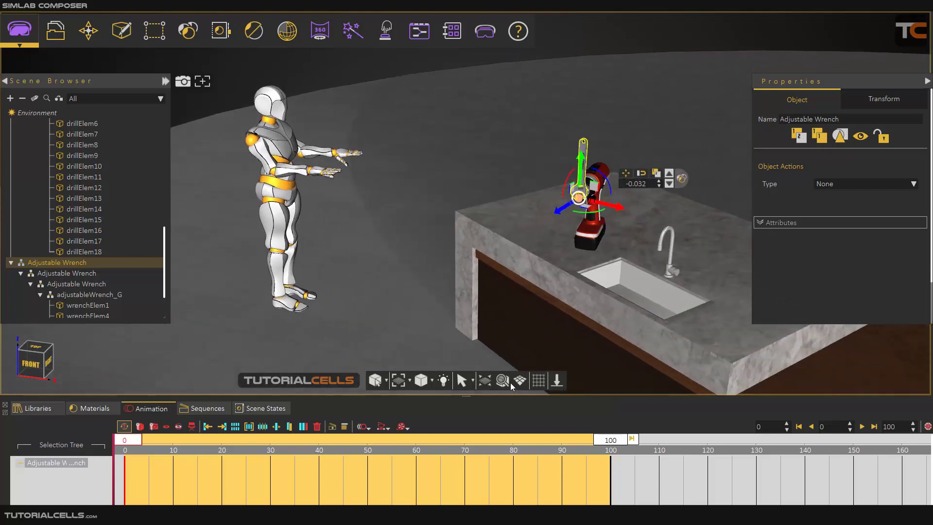
click(504, 381)
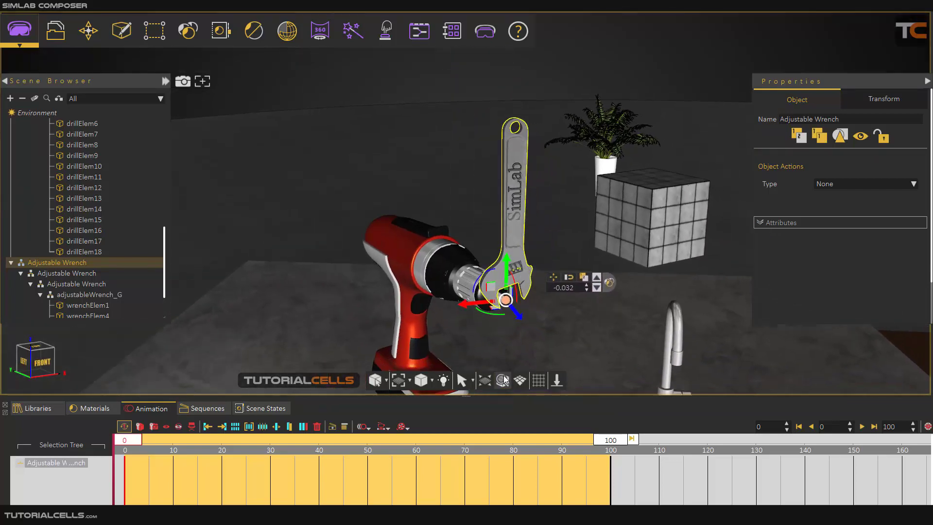
click(503, 380)
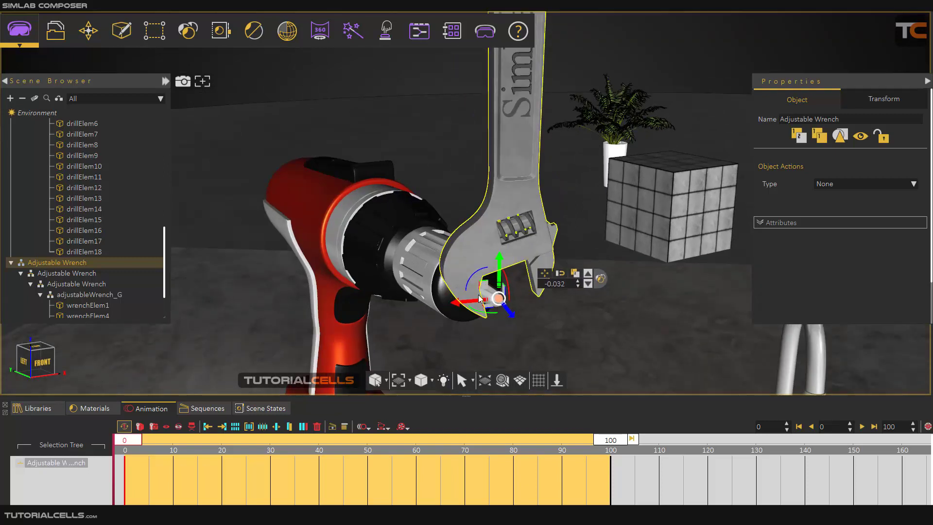
click(140, 427)
drag(139, 441, 369, 438)
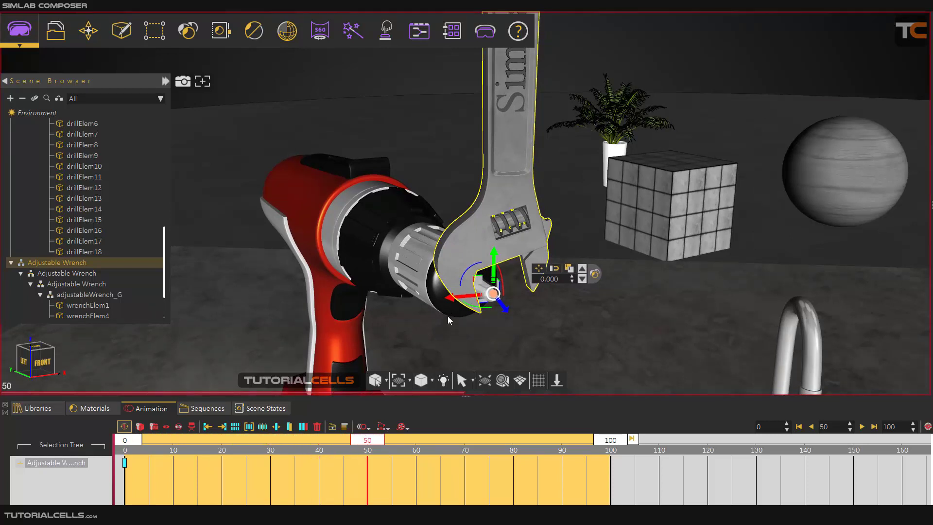
drag(463, 279, 531, 266)
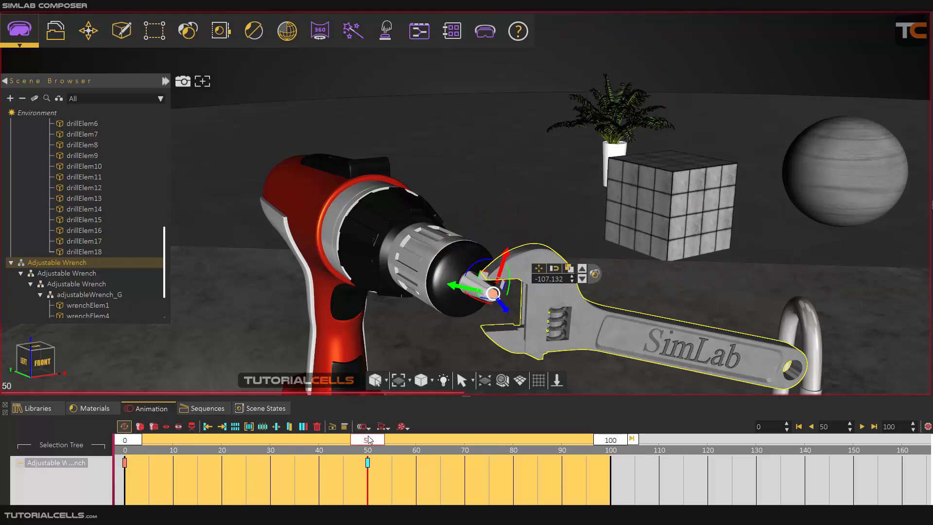
Rotate the wrench back to its upright starting pose at frame 100 and return the timeline to frame 0
click(125, 426)
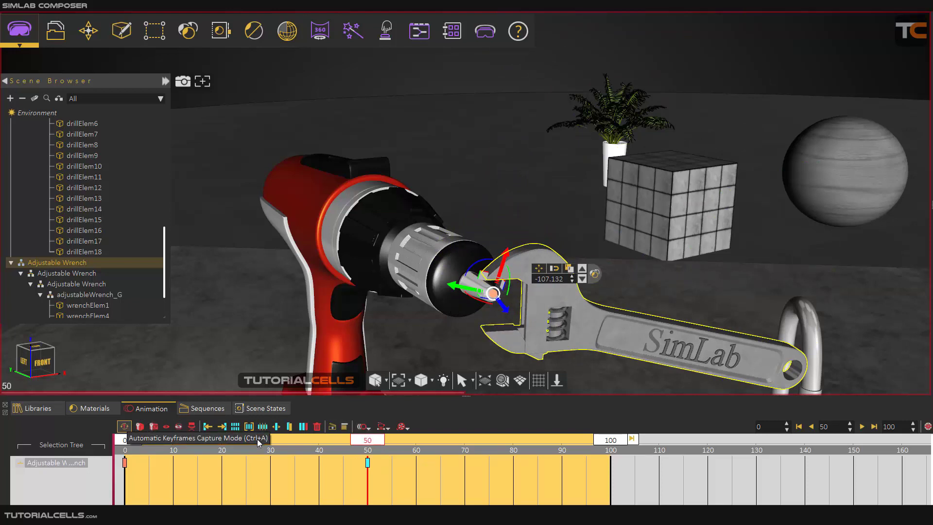
drag(367, 440, 615, 440)
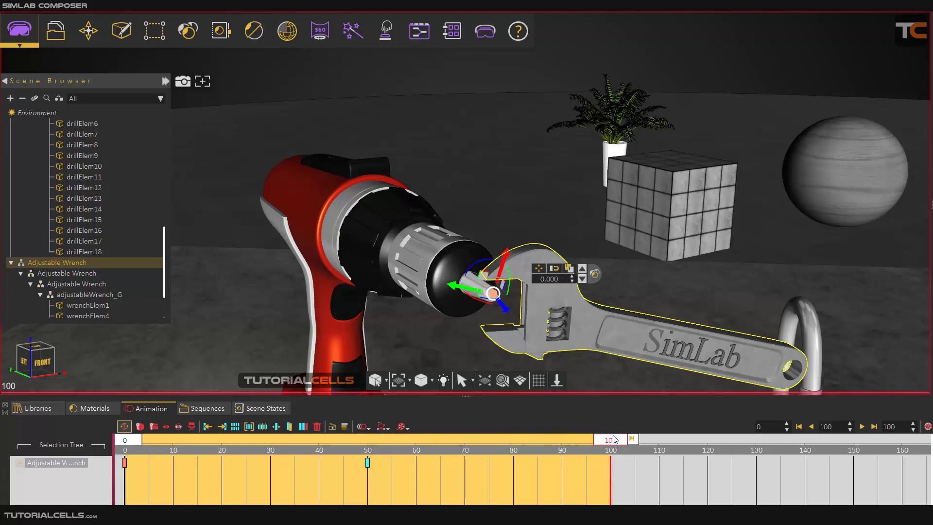
drag(479, 267, 555, 288)
drag(609, 439, 56, 436)
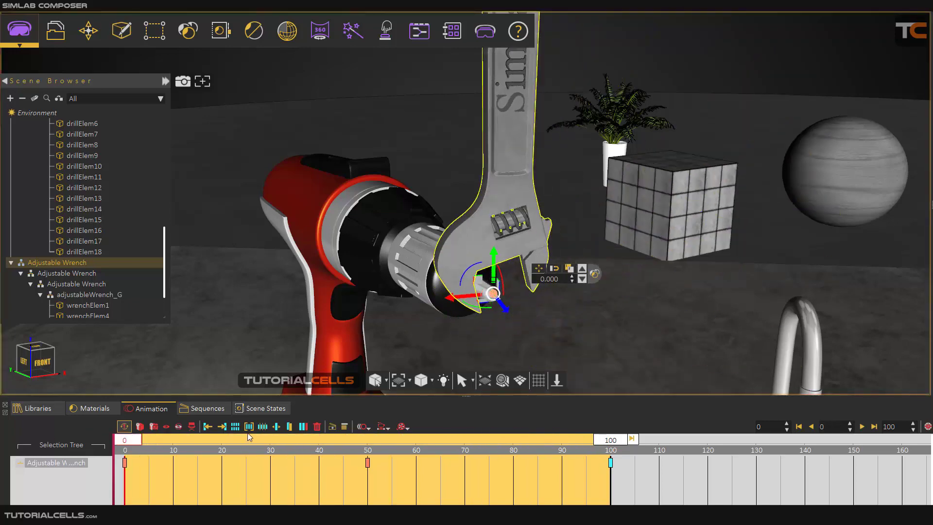
Create an animation sequence named "wrec" from all of the wrench's keyframes
click(235, 428)
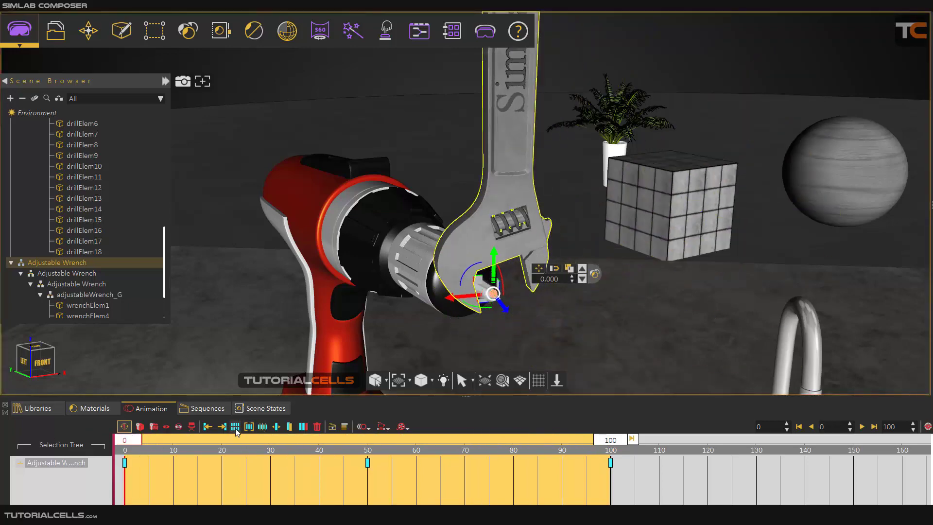
click(334, 427)
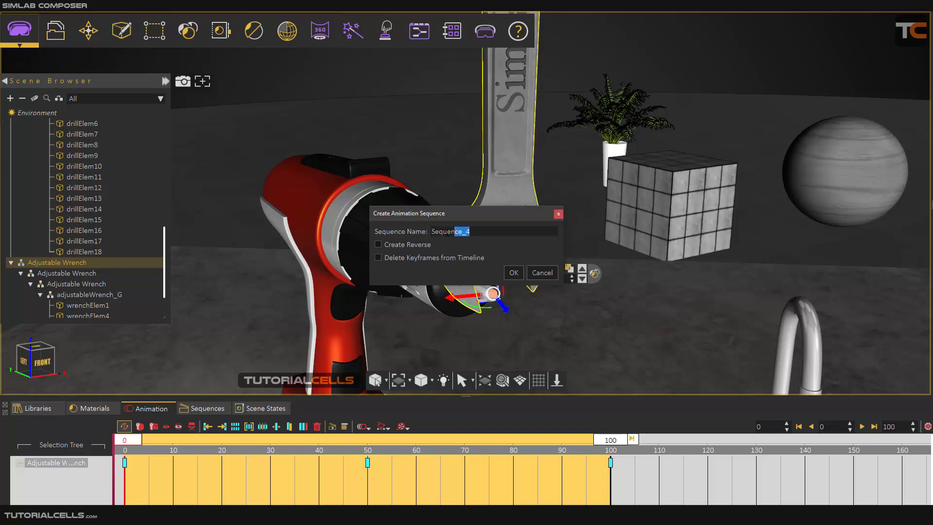
text(wrec)
click(513, 273)
scroll(505, 274, down, 2)
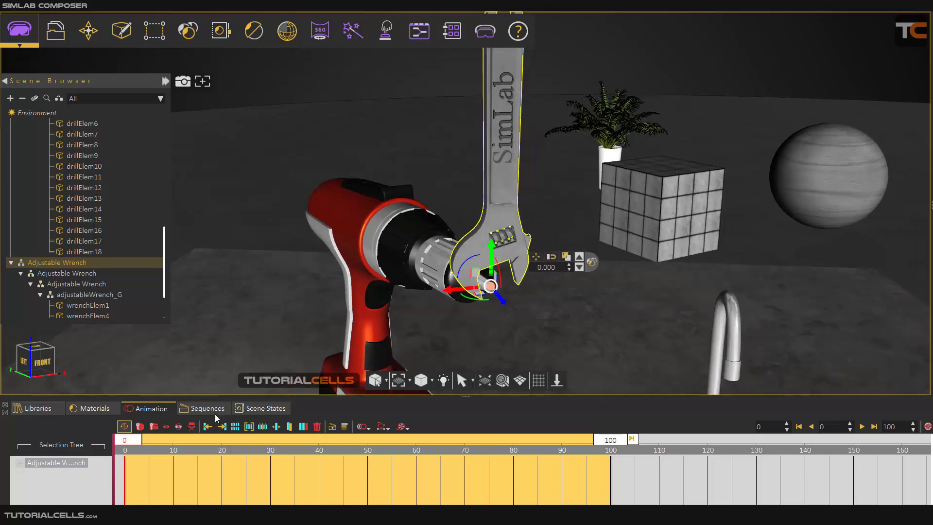
Play the "screw" and "wrec" sequences to check the bit's and the wrench's motion
click(193, 410)
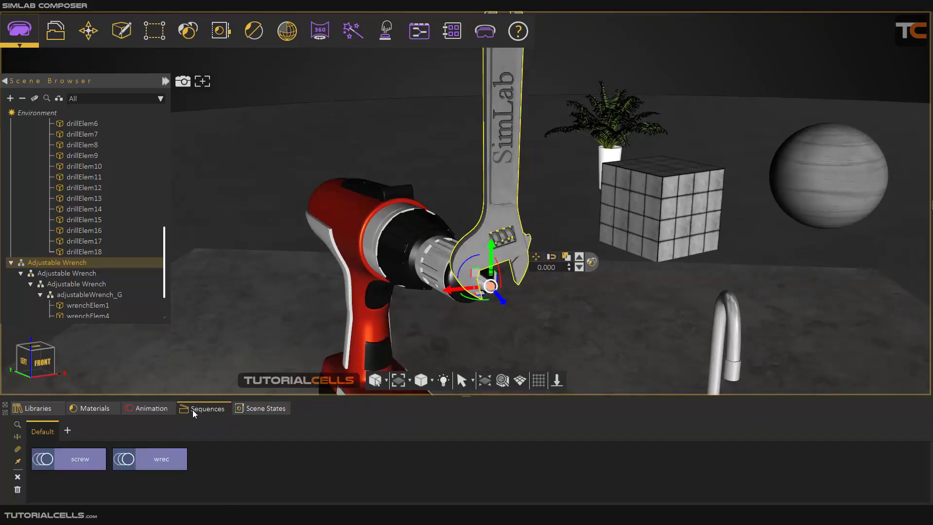
click(43, 459)
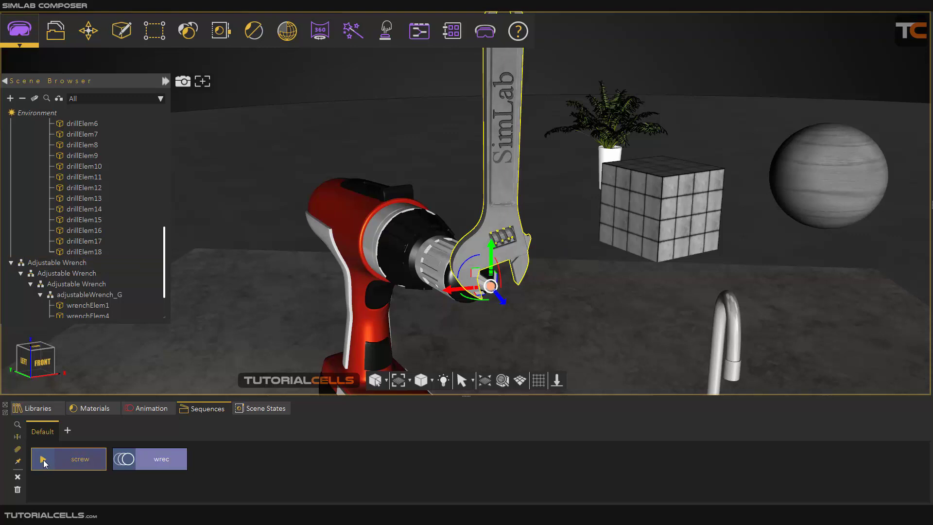
click(121, 460)
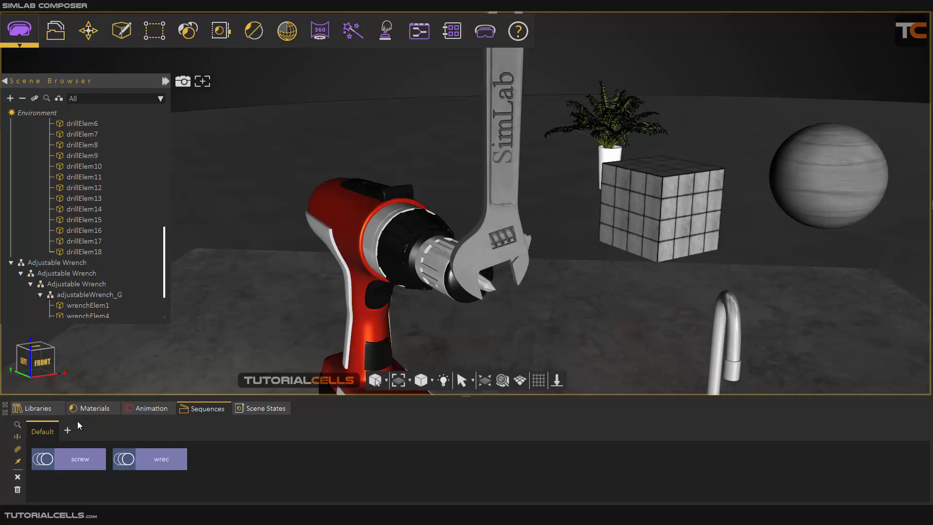
scroll(511, 214, down, 5)
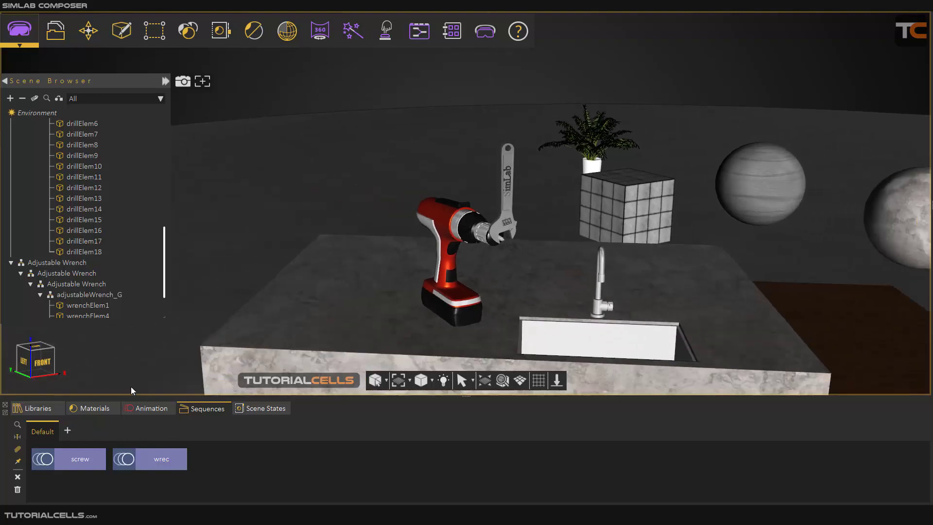
Apply the scene state Scene21 to put the wrench back on the countertop
click(248, 413)
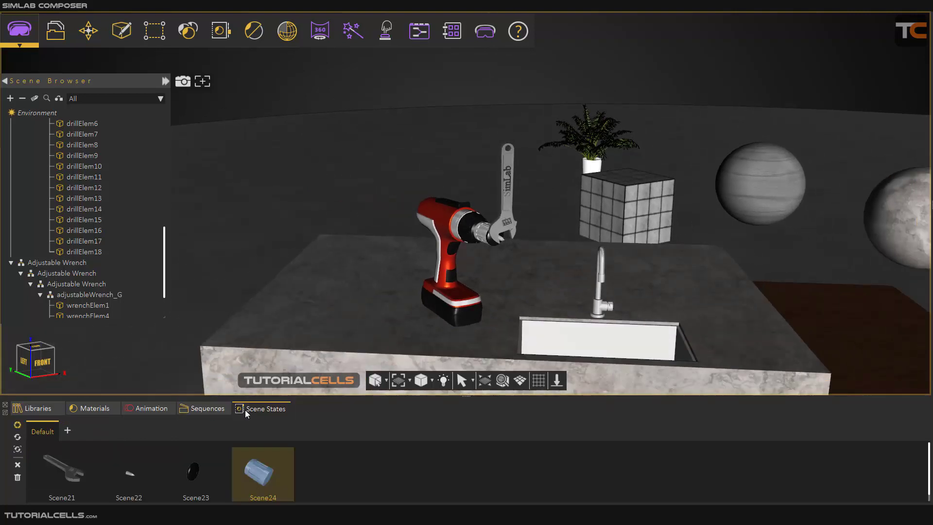
click(75, 475)
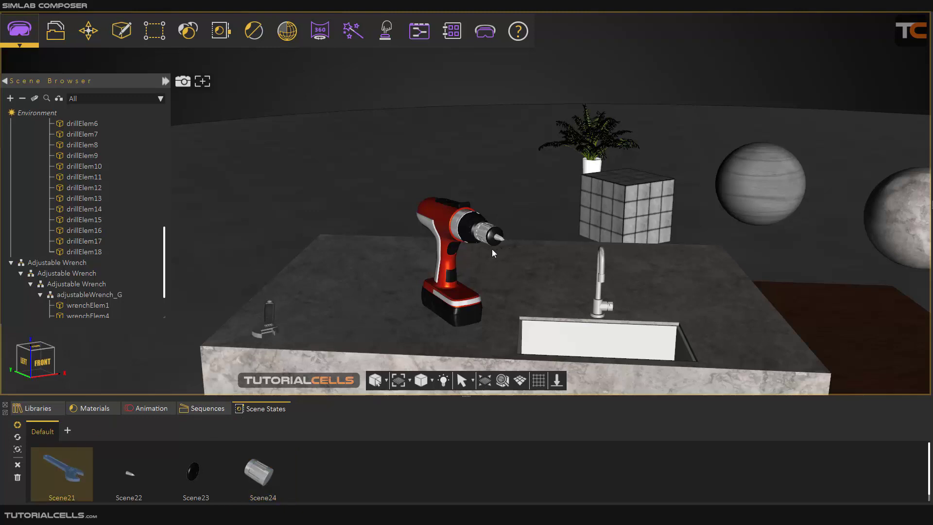
scroll(492, 253, down, 3)
middle_drag(464, 285, 518, 191)
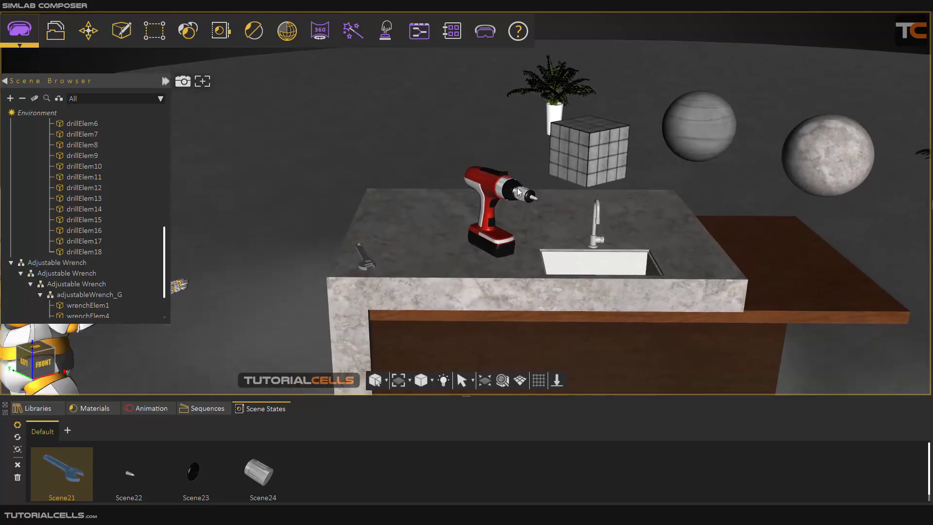
Place the drill's silver chuck cylinder and black front disc on the countertop beside the wrench
scroll(519, 191, up, 3)
click(521, 197)
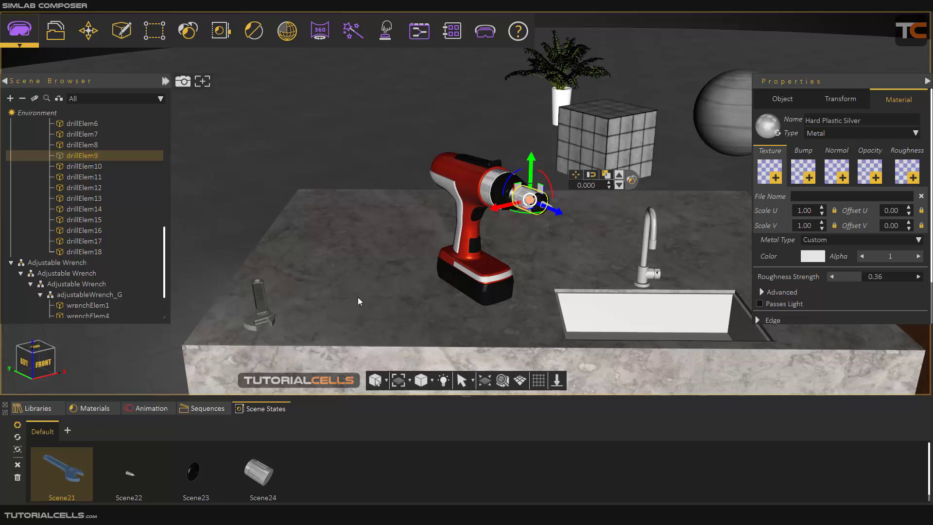
click(308, 306)
click(513, 217)
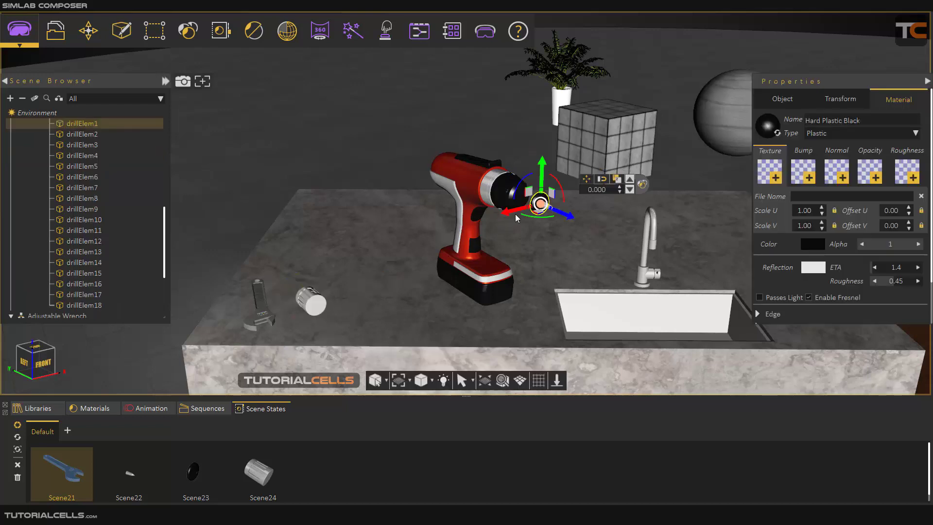
key(s)
click(350, 301)
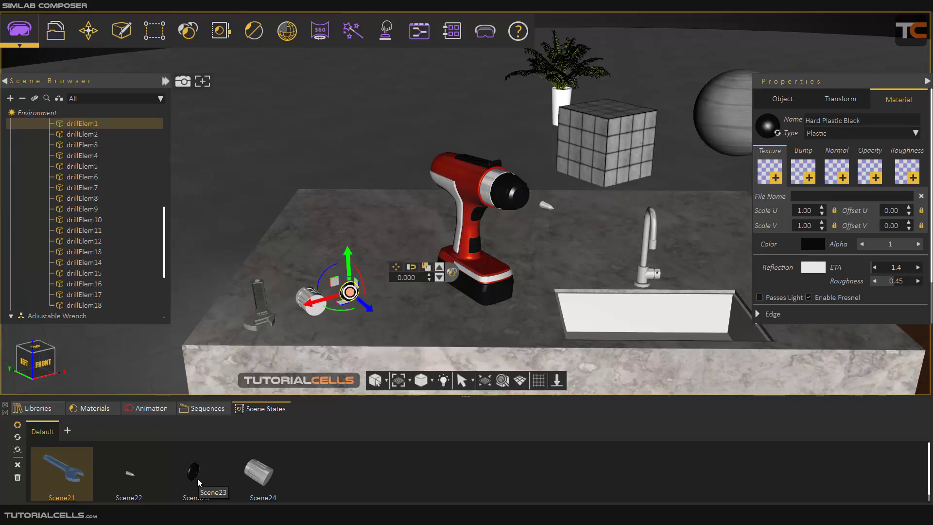
Place the silver drill bit on the countertop next to the black disc
click(541, 208)
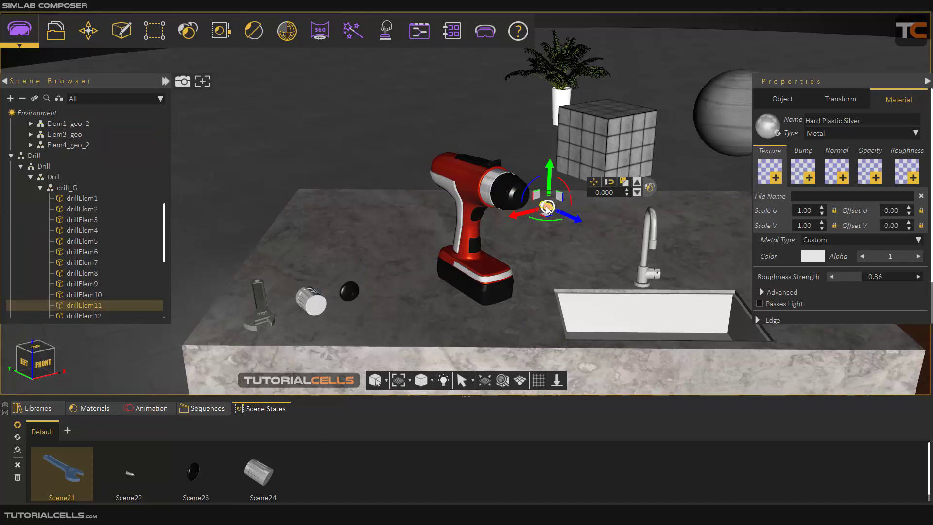
click(546, 208)
click(391, 301)
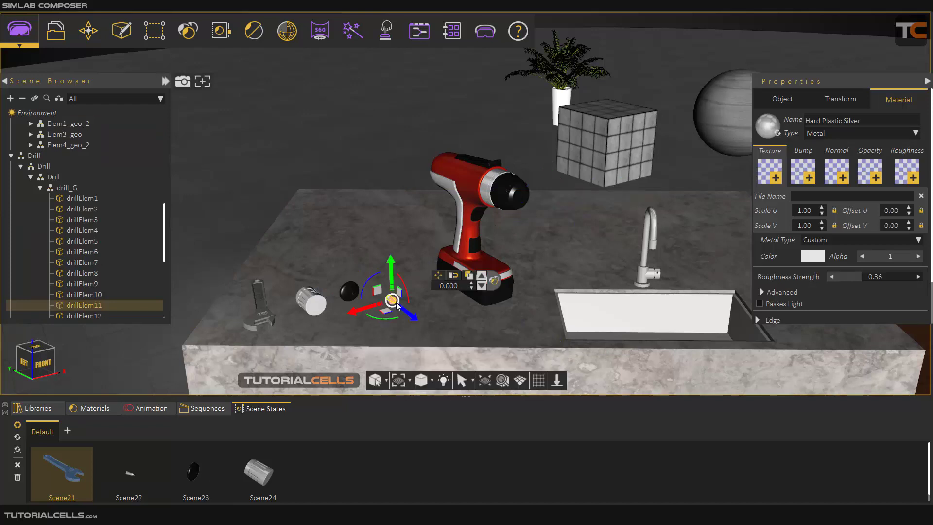
scroll(398, 161, down, 2)
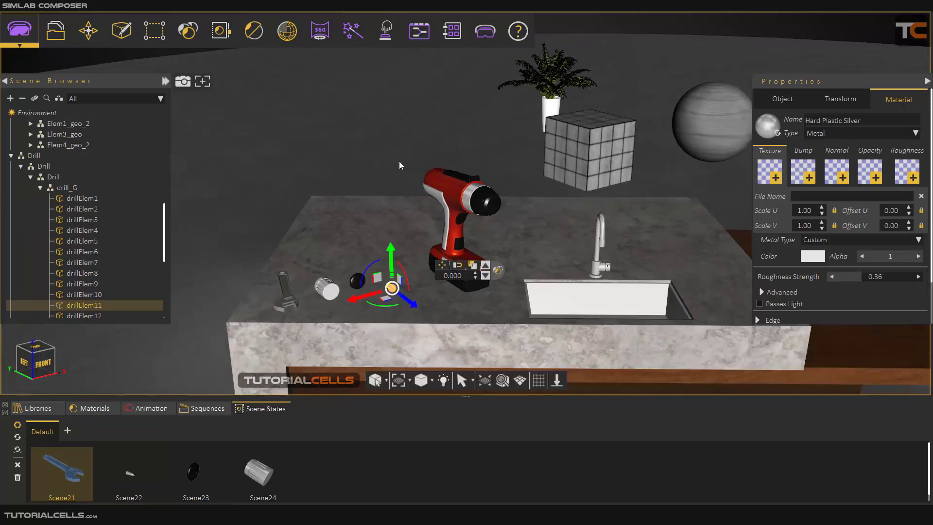
click(398, 161)
Open the Training Builder while keeping the drill and its detached parts in view
middle_drag(526, 240, 424, 218)
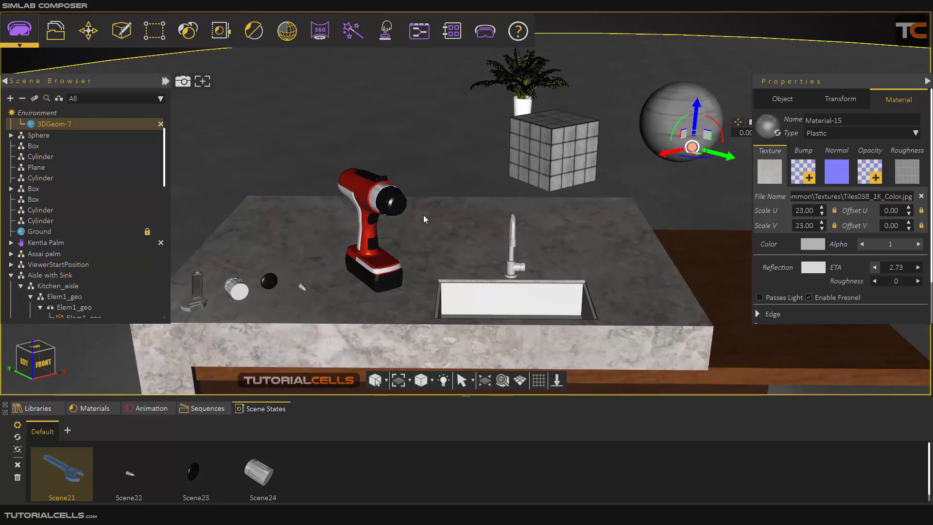
click(420, 35)
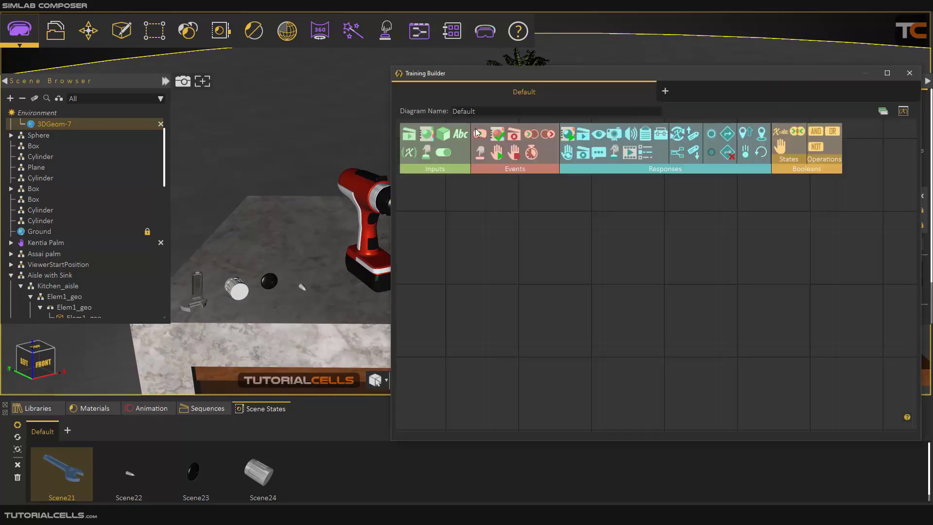
drag(380, 232, 231, 279)
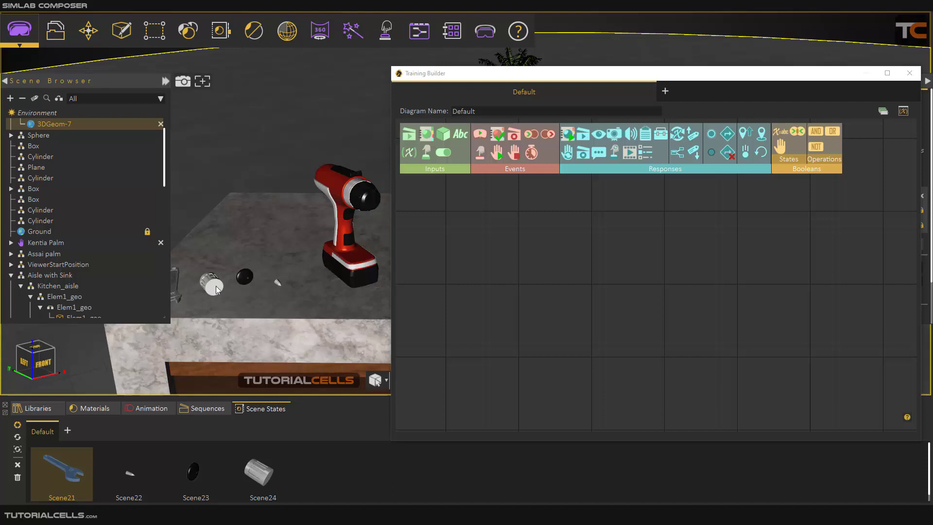
Make the detached silver chuck cylinder, drillElem9, grabbable
click(216, 289)
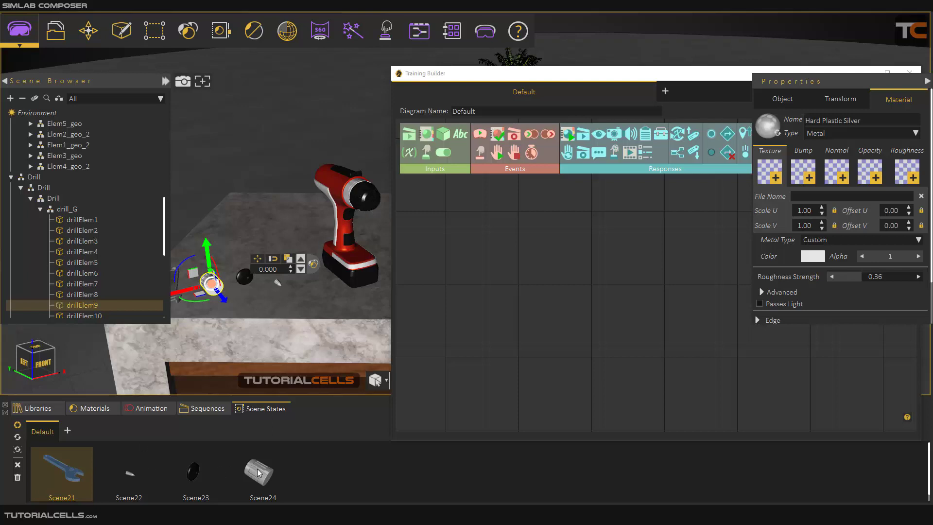
click(386, 30)
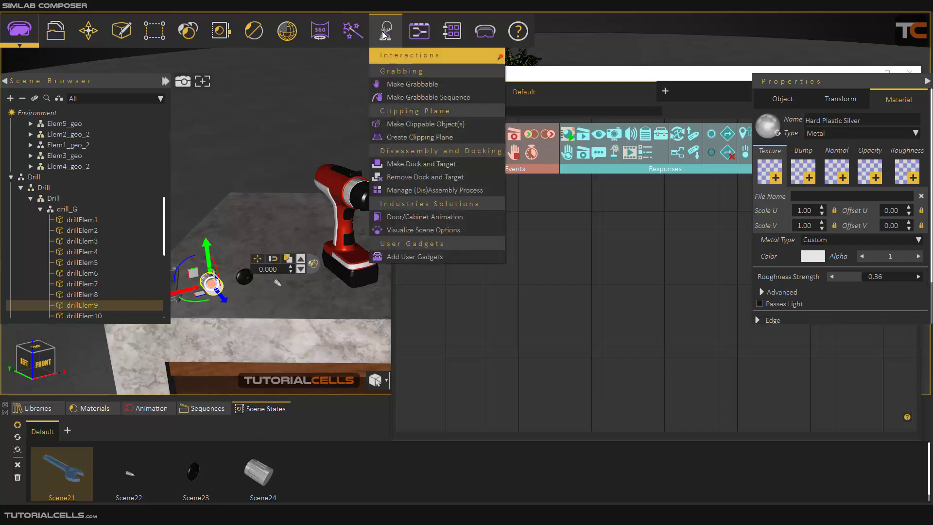
click(406, 84)
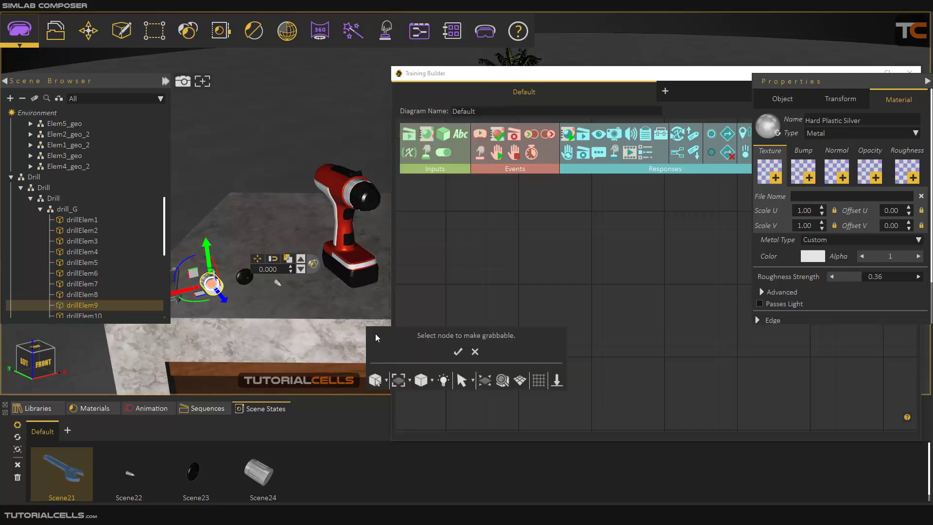
click(456, 352)
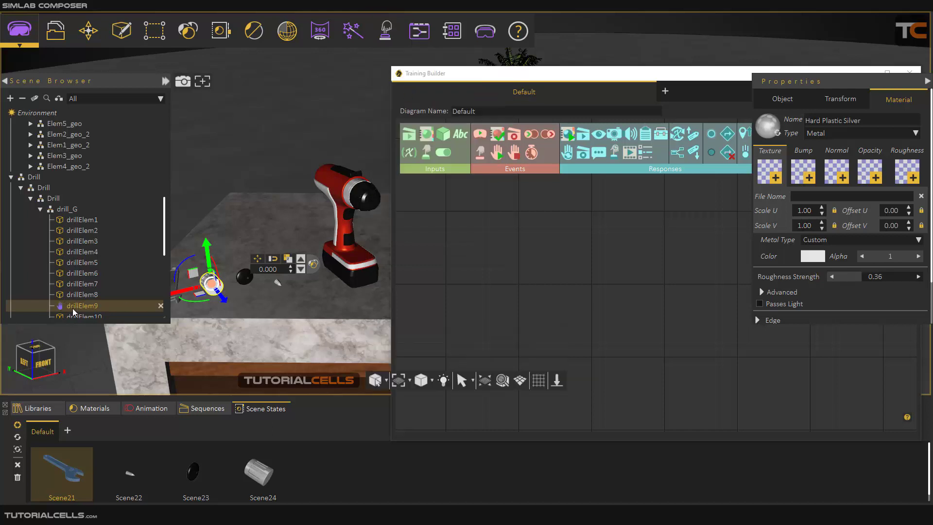
Add a SceneNode input to the training diagram and assign the detached silver cylinder, drillElem9, to it
middle_drag(244, 288, 291, 291)
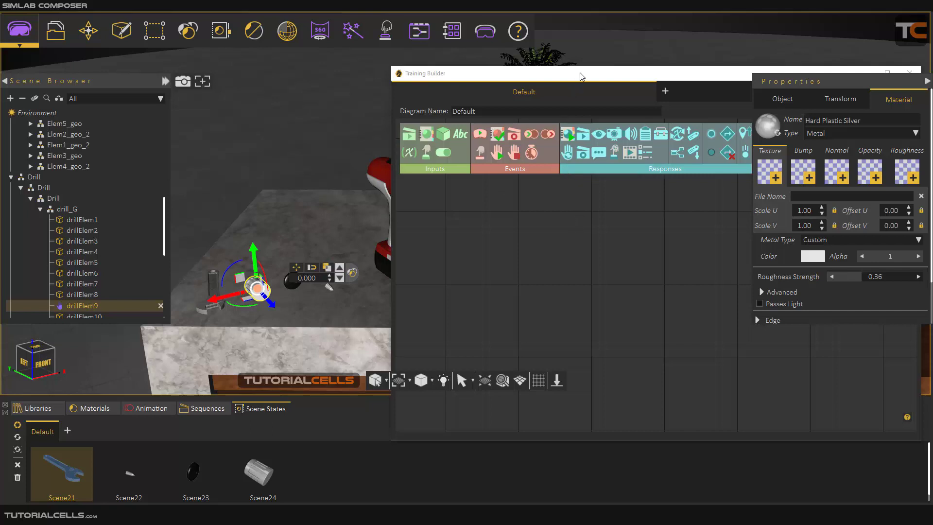
drag(580, 71, 606, 70)
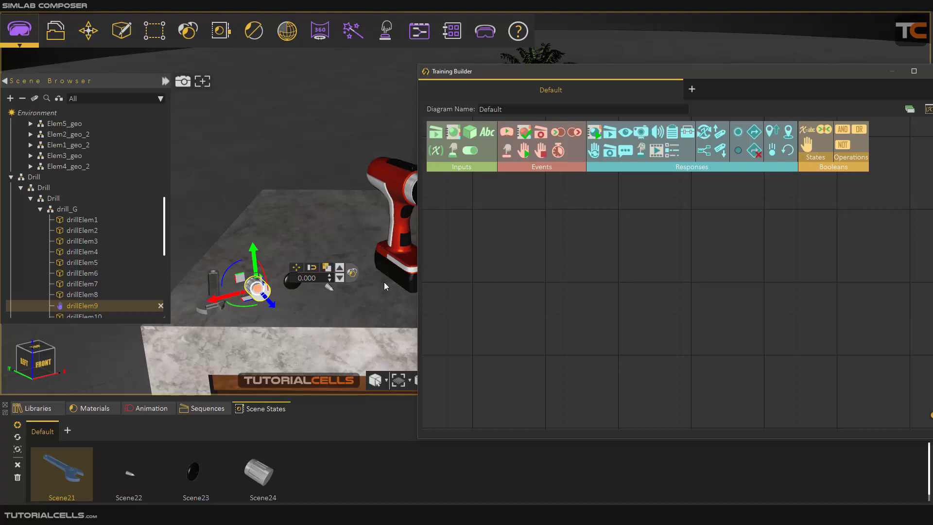
scroll(366, 262, up, 1)
middle_drag(365, 261, 337, 263)
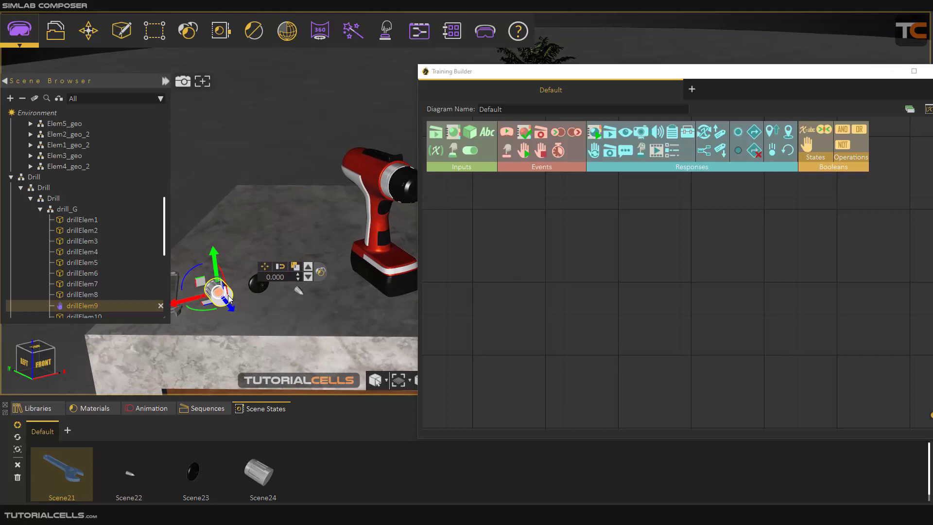
drag(470, 133, 520, 249)
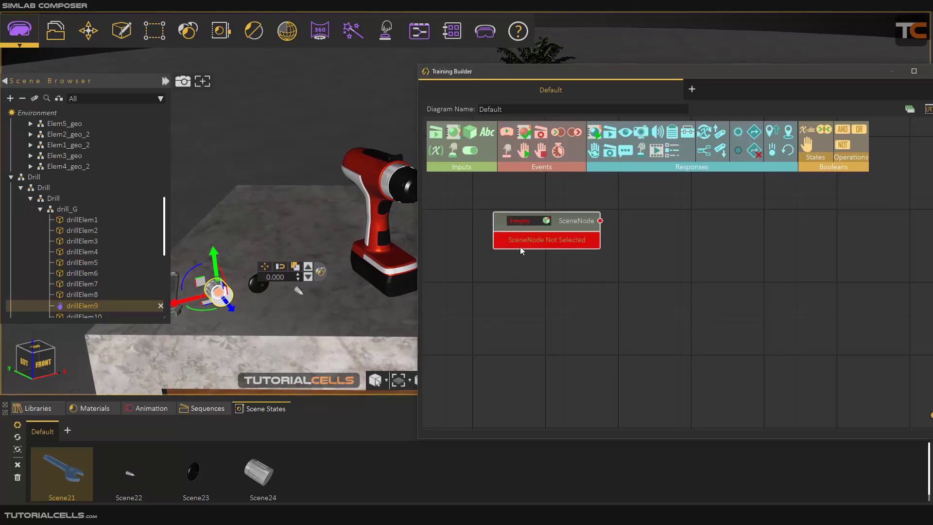
click(546, 221)
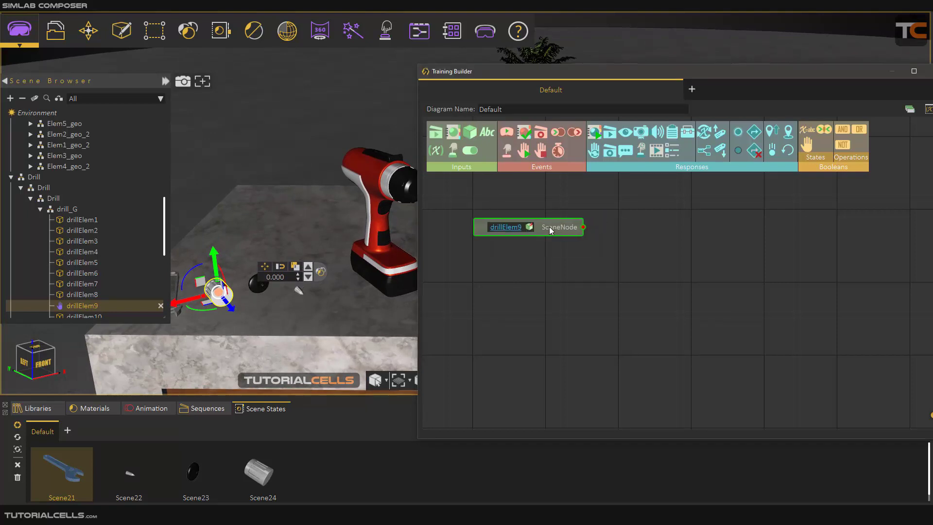
drag(550, 228, 546, 228)
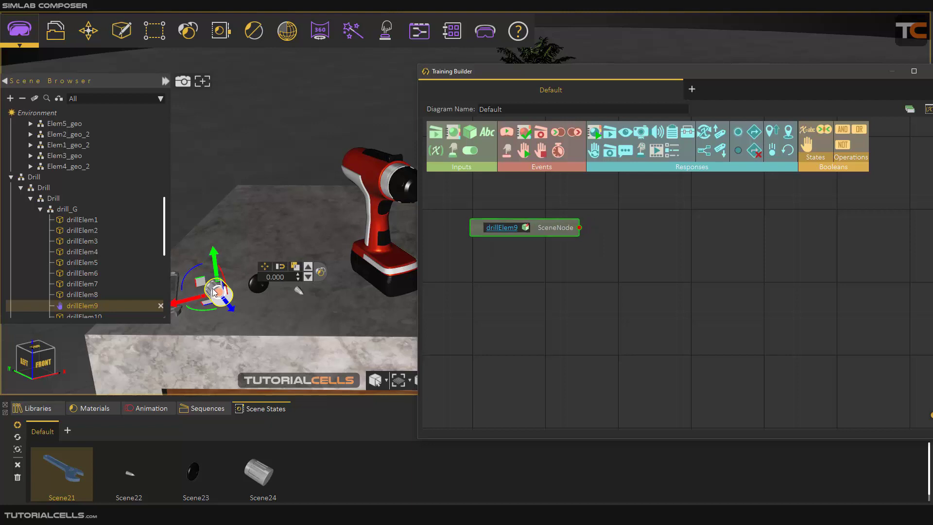
Add a SceneNode for the drill's black chuck, drillElem8, and a SceneState input for Scene24 to the diagram
click(397, 188)
drag(470, 132, 507, 275)
click(527, 263)
middle_drag(380, 240, 347, 233)
drag(255, 486, 526, 366)
drag(587, 371, 579, 372)
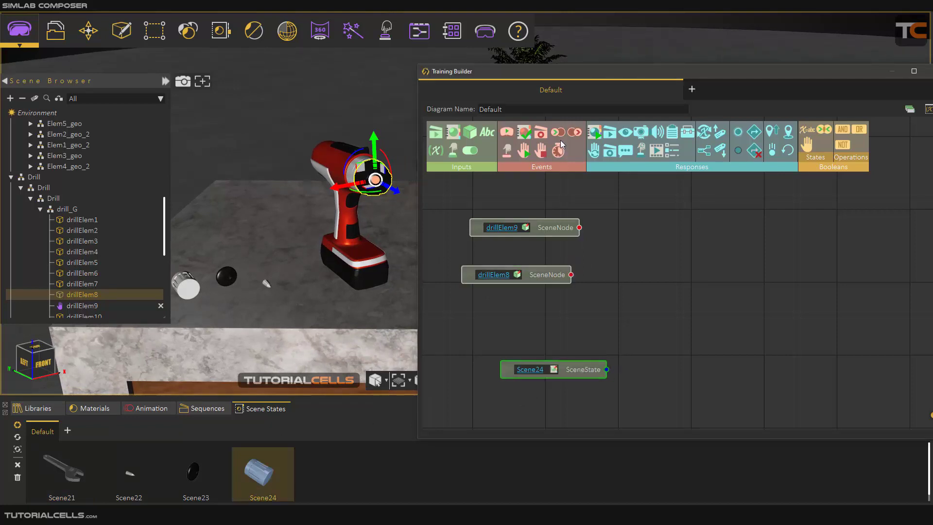
Add a Node Entered Node event with drillElem9 wired to SceneNode A and drillElem8 to SceneNode B
mouse_move(627, 242)
mouse_down()
mouse_move(604, 246)
mouse_move(620, 250)
mouse_up()
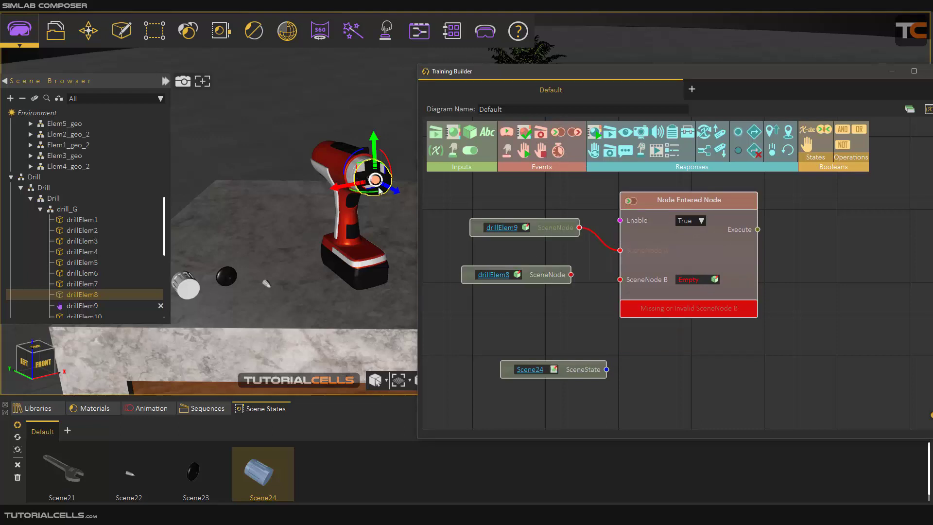
drag(572, 275, 620, 280)
drag(683, 209, 708, 239)
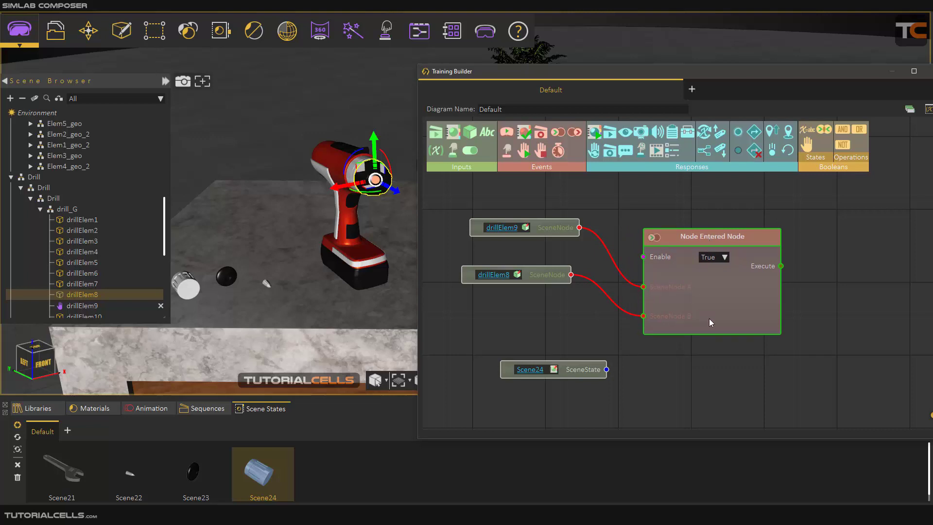
Add an Apply SceneState response executed by the Node Entered Node event, with Scene24 as its SceneState
middle_drag(765, 320, 661, 284)
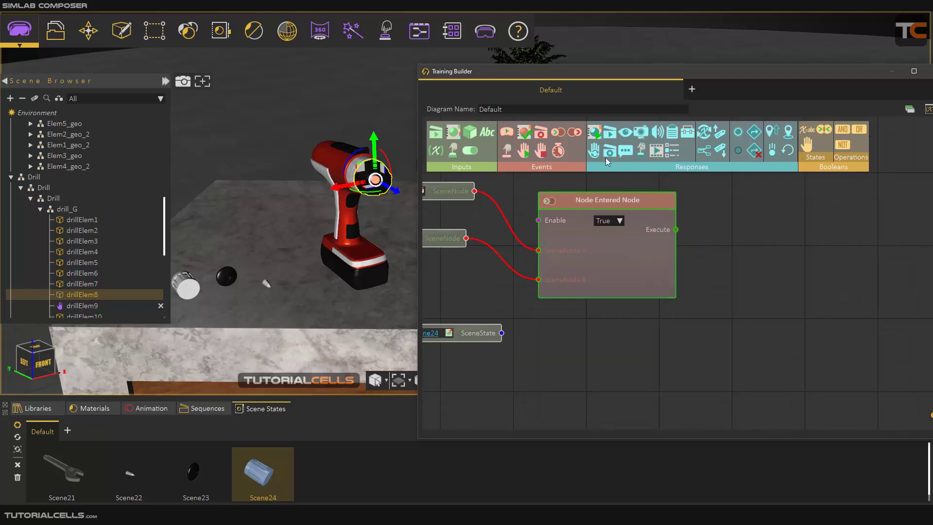
drag(730, 281, 730, 281)
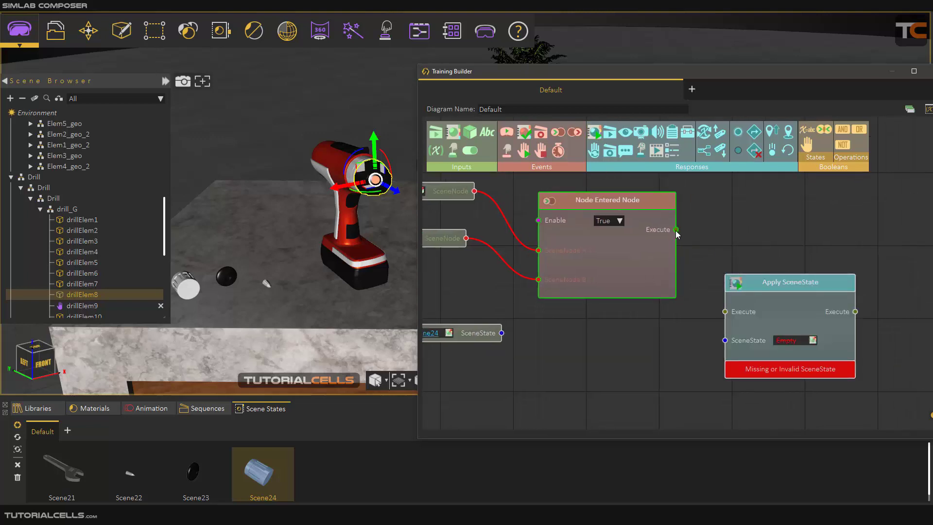
drag(676, 229, 724, 316)
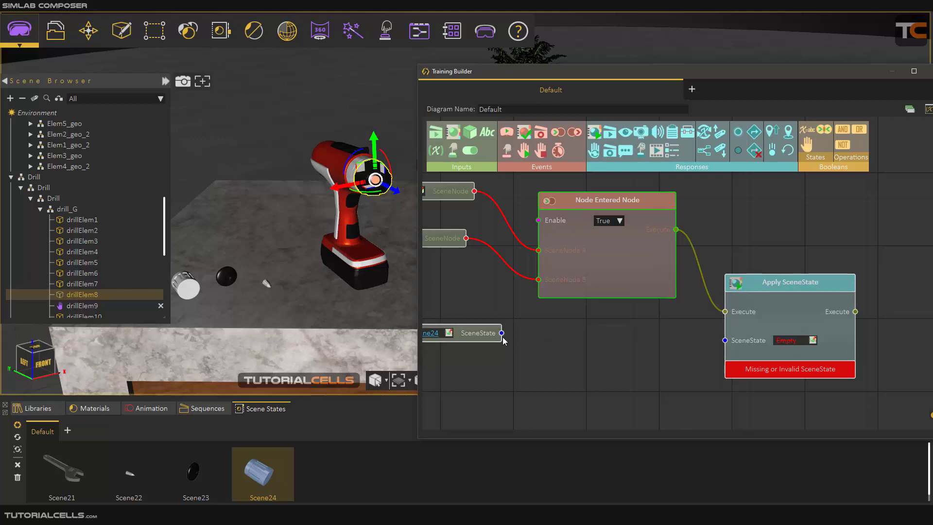
drag(501, 333, 725, 340)
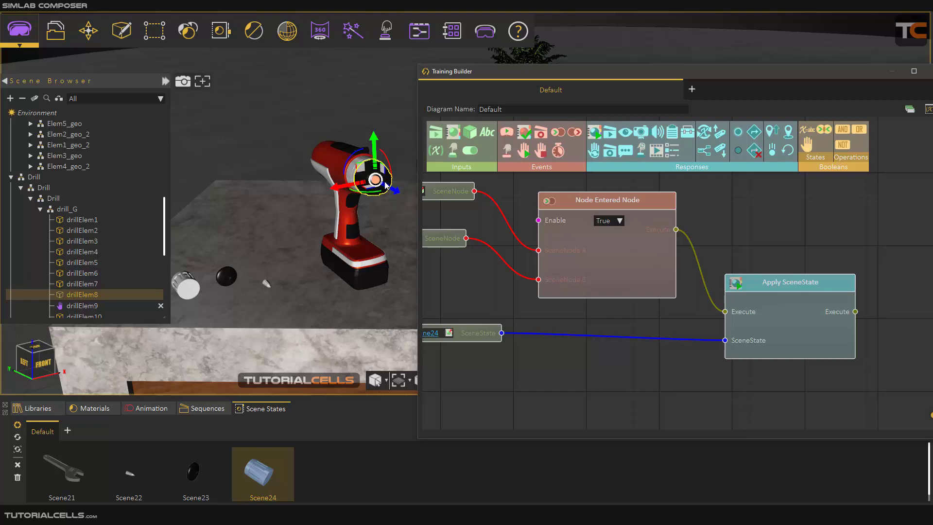
Test the training in the VR viewer by grabbing the silver cylinder and moving it onto the drill's chuck, and close the viewer
scroll(385, 185, up, 1)
scroll(558, 277, down, 2)
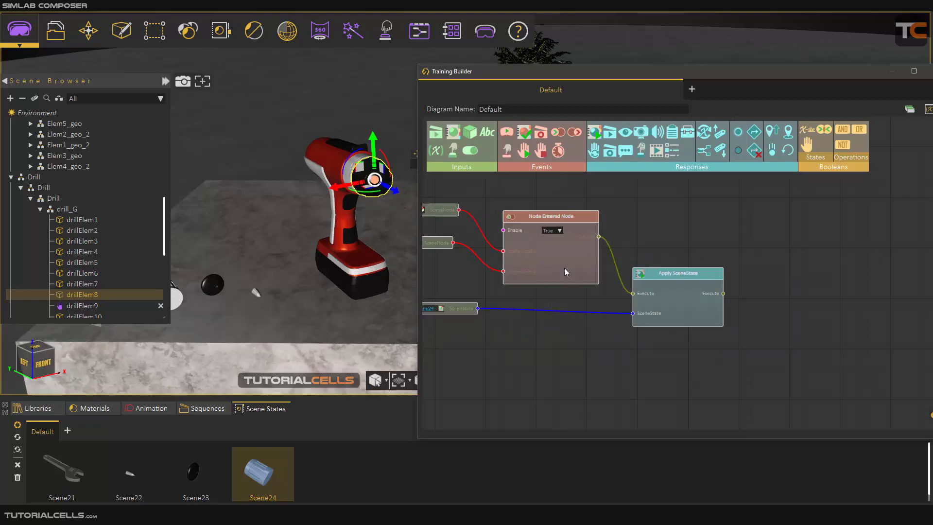
scroll(645, 287, down, 2)
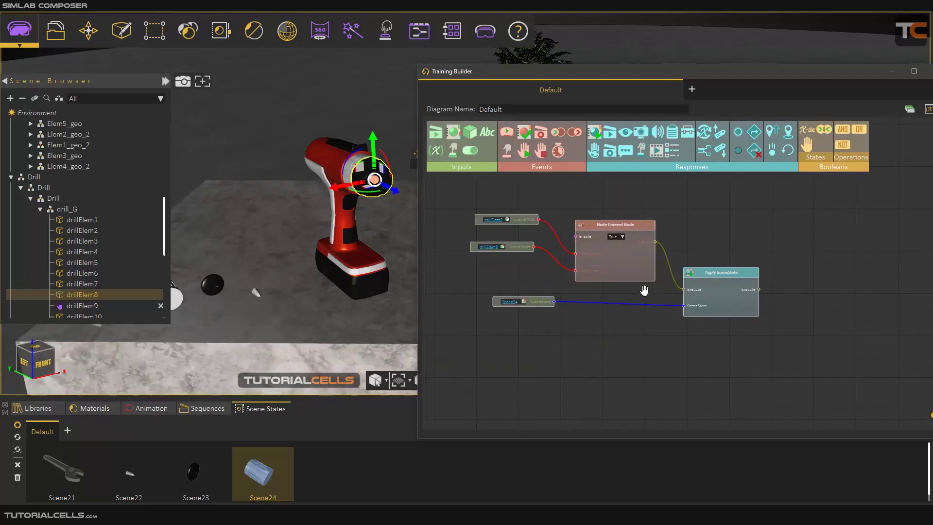
click(484, 30)
click(485, 65)
click(370, 243)
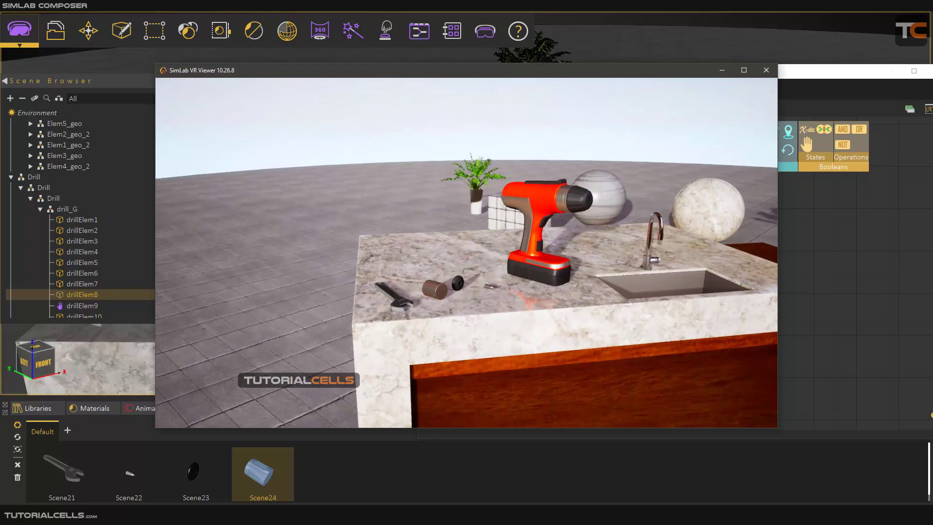
mouse_move(433, 290)
mouse_down()
mouse_move(462, 251)
mouse_move(438, 290)
mouse_up()
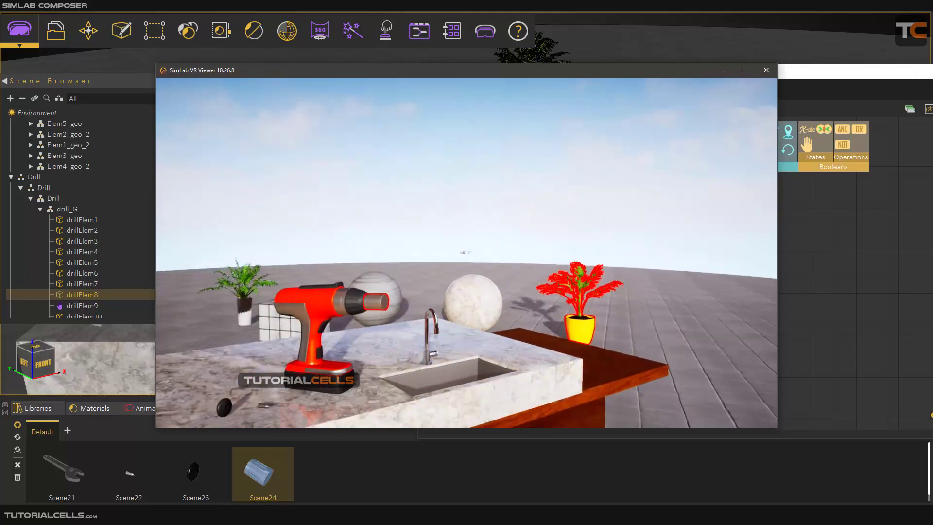
right_click(579, 233)
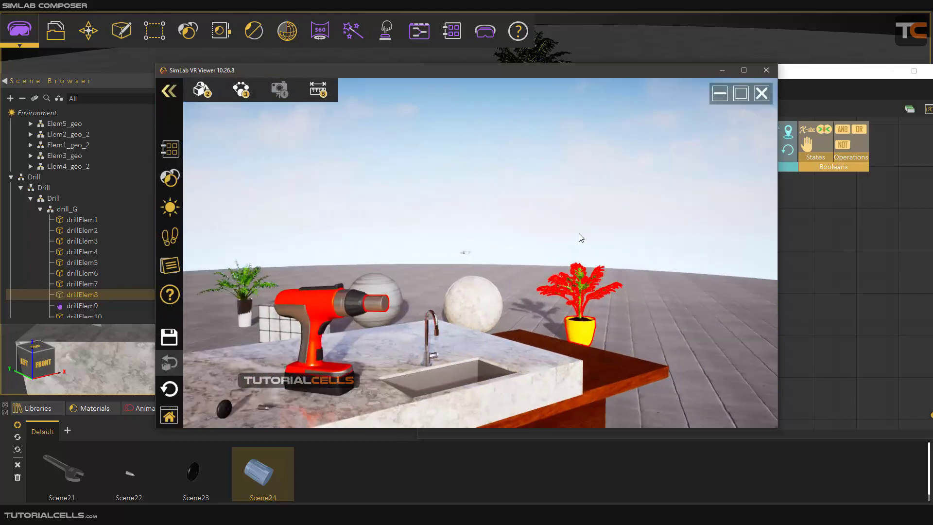
click(762, 93)
click(463, 274)
Add a Change Node Grabable State response below Apply SceneState and execute it from the Node Entered Node event
middle_drag(661, 324, 625, 279)
scroll(632, 297, up, 3)
scroll(630, 296, down, 2)
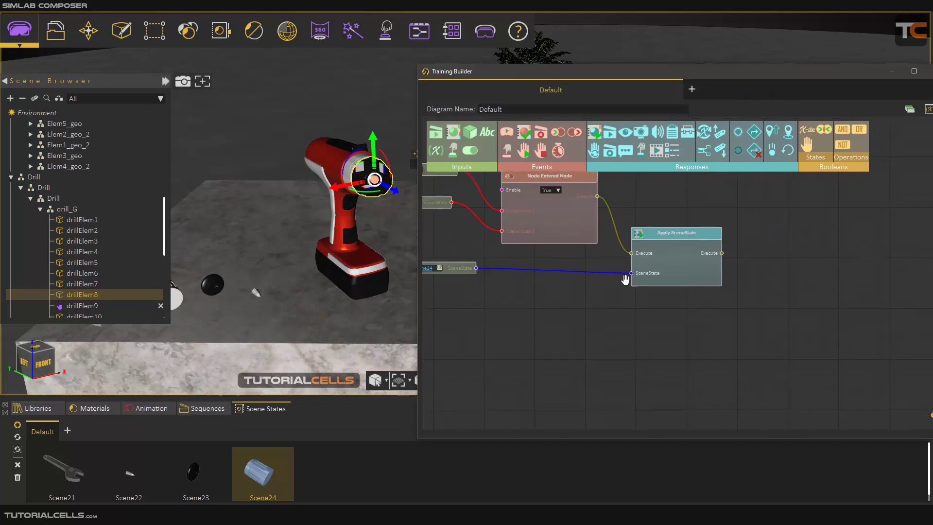
drag(641, 292, 654, 308)
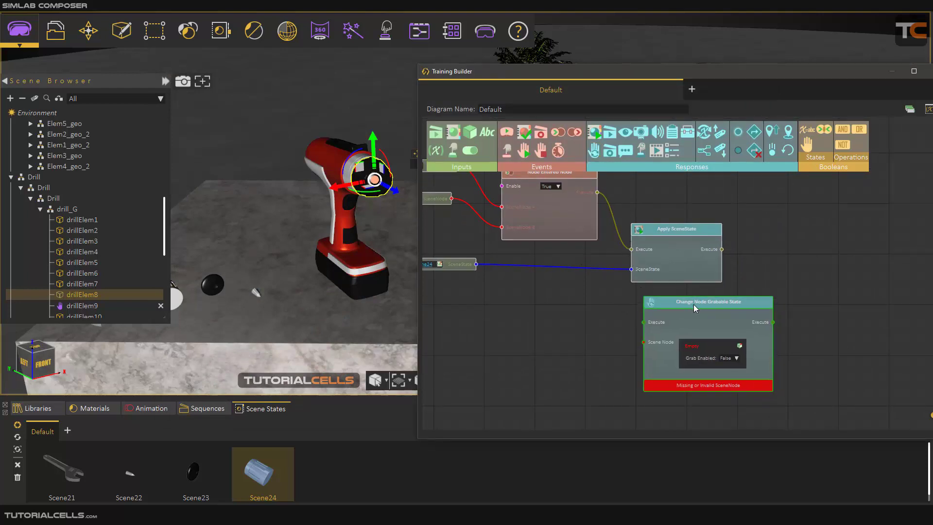
scroll(677, 322, down, 2)
middle_drag(615, 330, 660, 350)
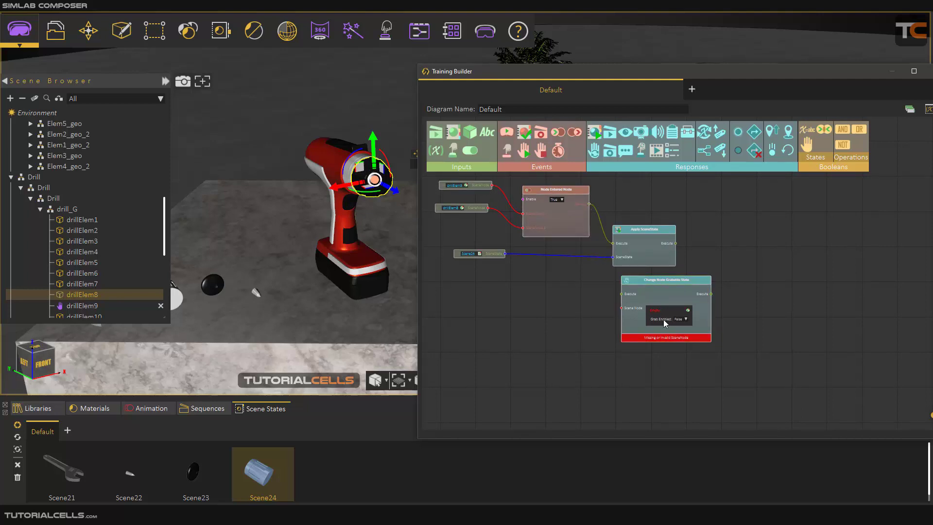
drag(590, 205, 622, 294)
scroll(622, 294, up, 2)
middle_drag(621, 296, 622, 316)
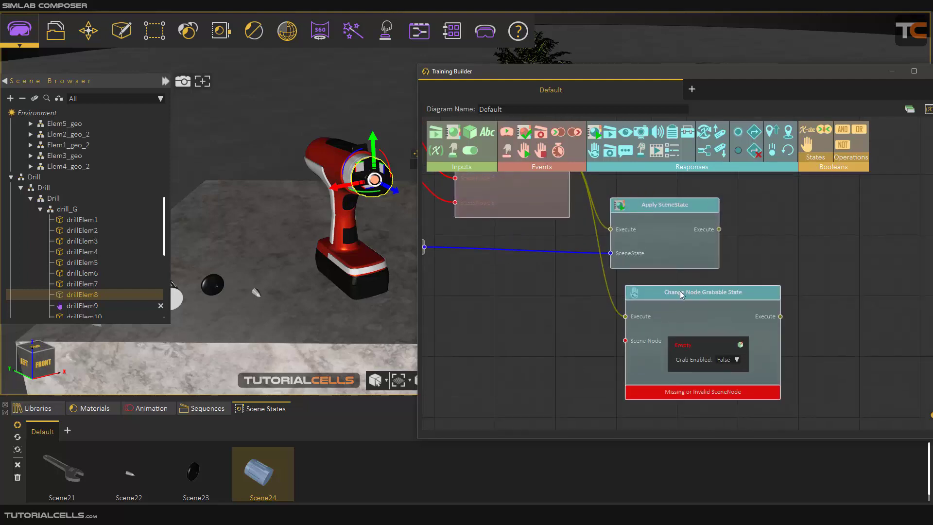
drag(680, 291, 674, 287)
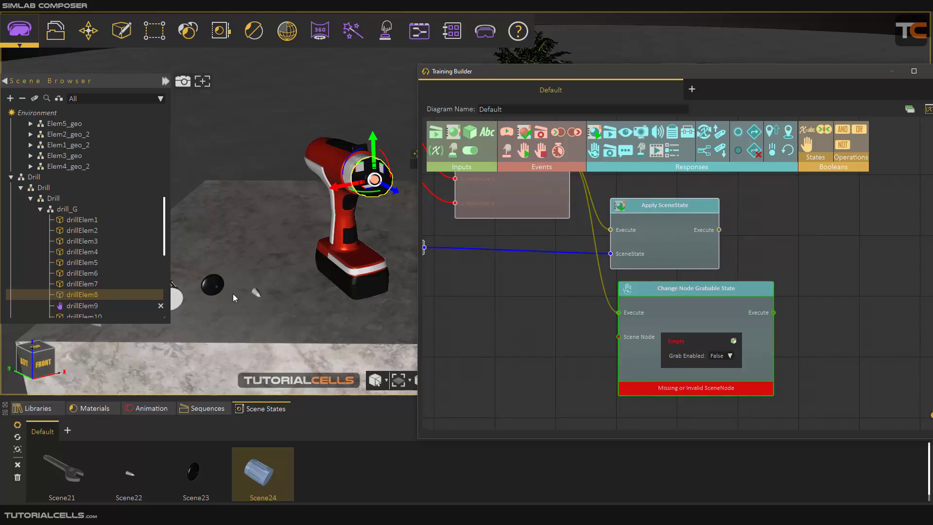
Add another SceneNode for the silver cylinder, drillElem9, and wire it to the Change Node Grabable State response
middle_drag(286, 297, 312, 294)
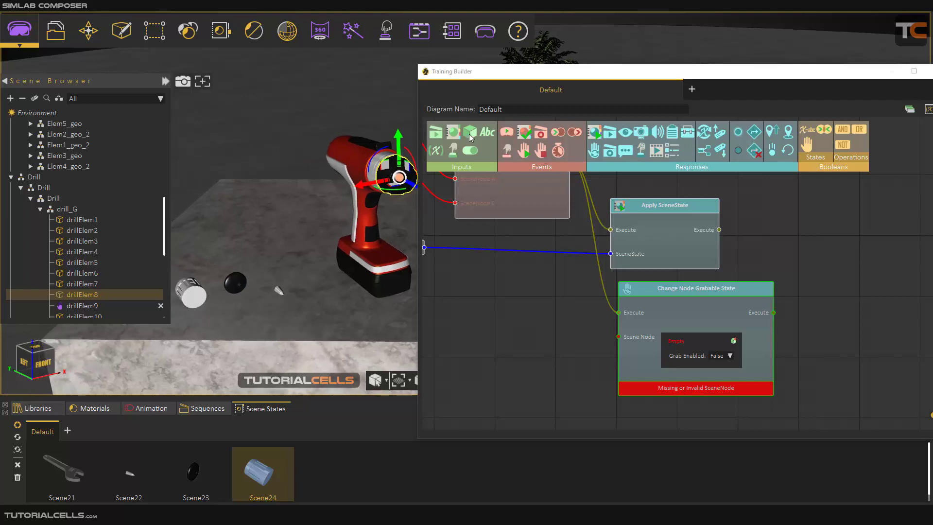
drag(470, 137, 506, 304)
click(187, 297)
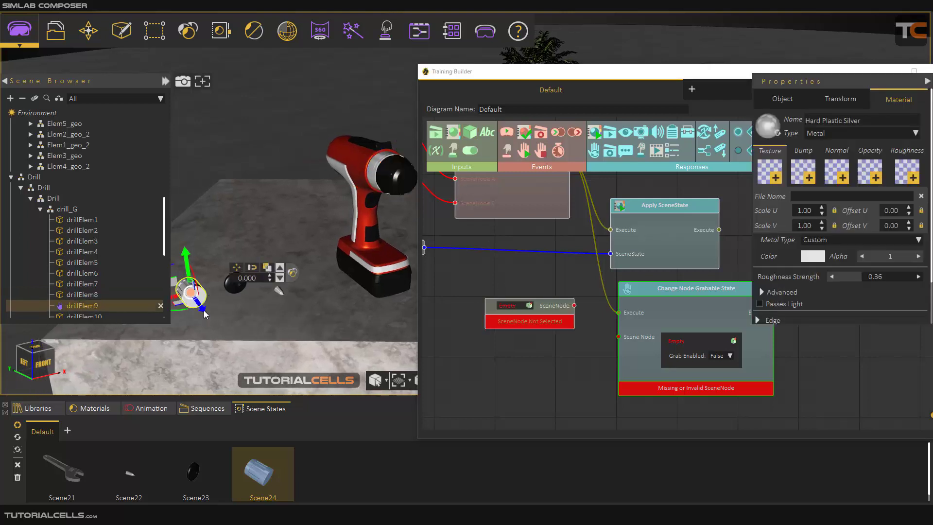
click(529, 305)
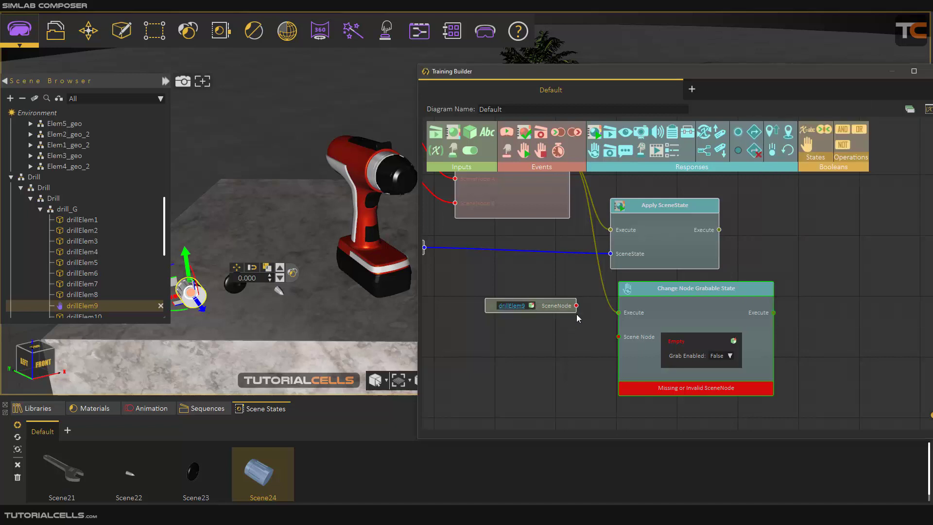
drag(576, 307, 619, 337)
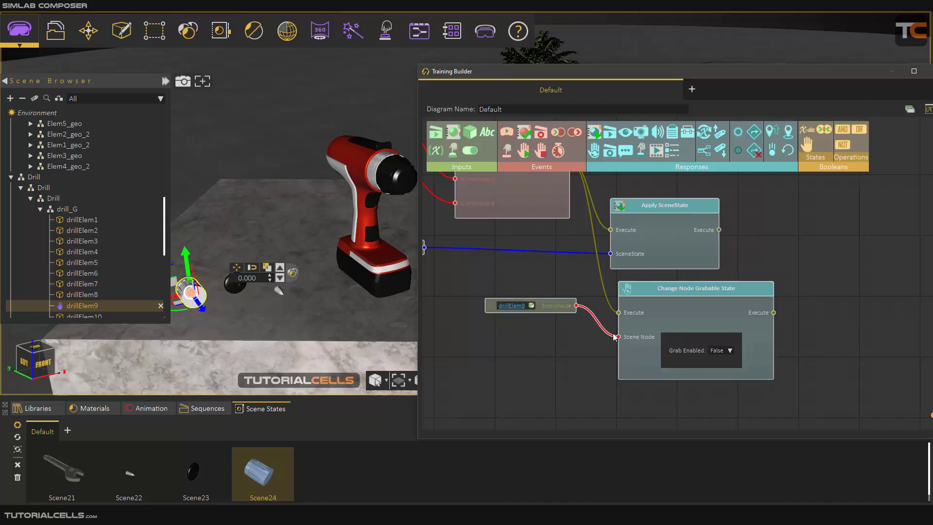
Add a SceneNode for the detached black disc, drillElem1, below the drillElem9 node
scroll(674, 335, down, 1)
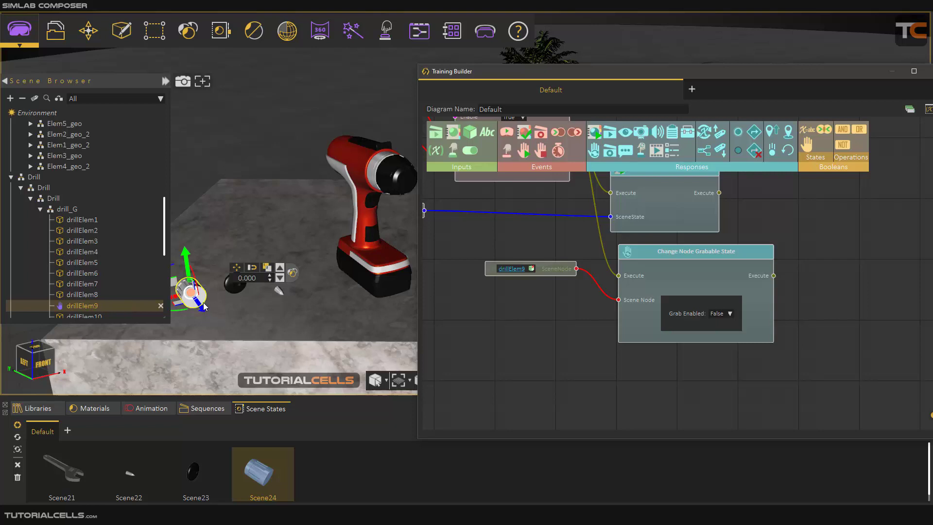
click(229, 291)
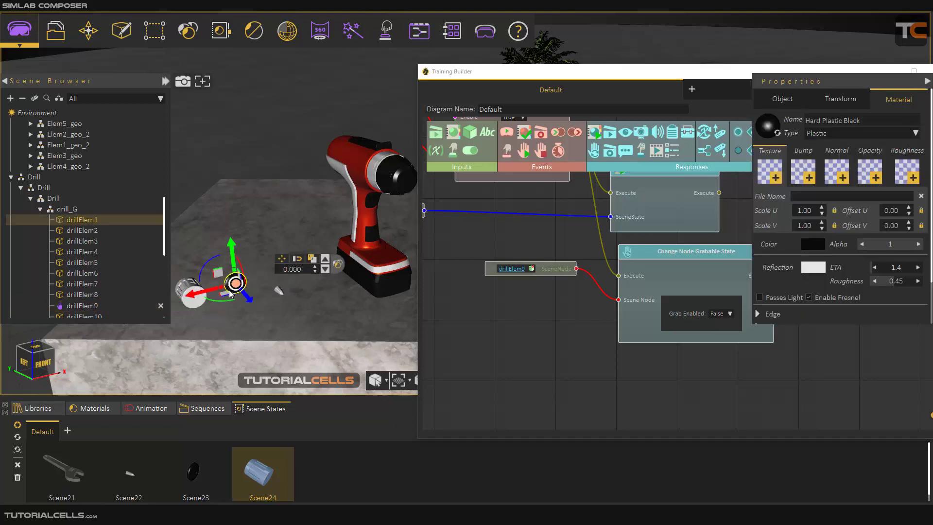
click(470, 134)
click(501, 365)
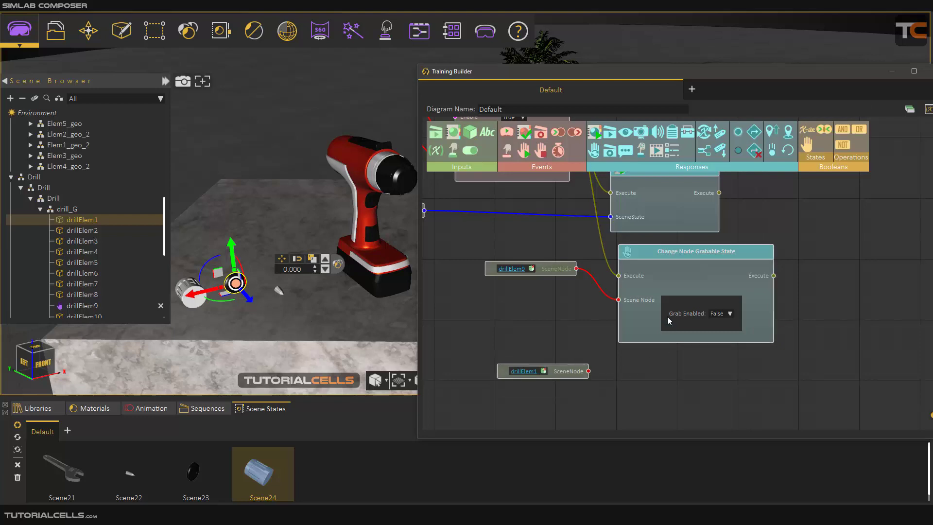
Add a second Change Node Grabable State response, wire drillElem1 to its Scene Node input, and set Grab Enabled to True
click(642, 379)
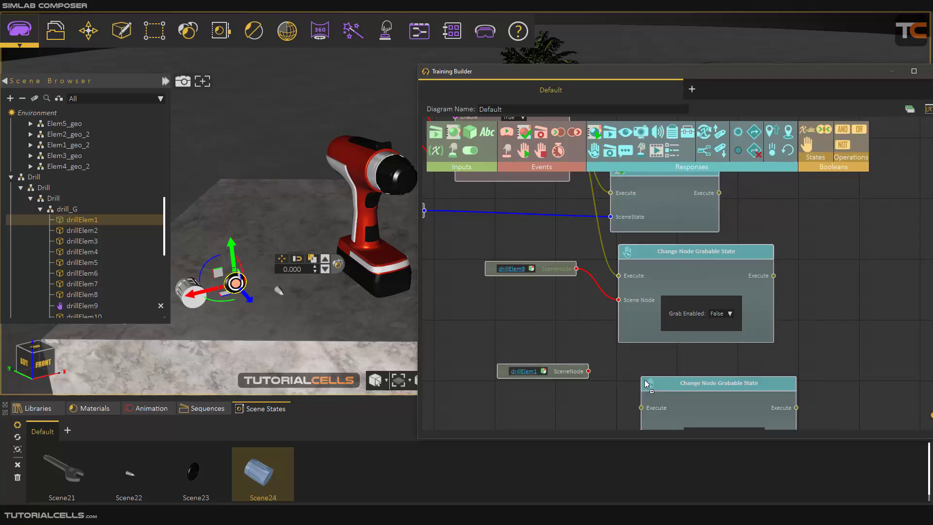
scroll(728, 374, down, 4)
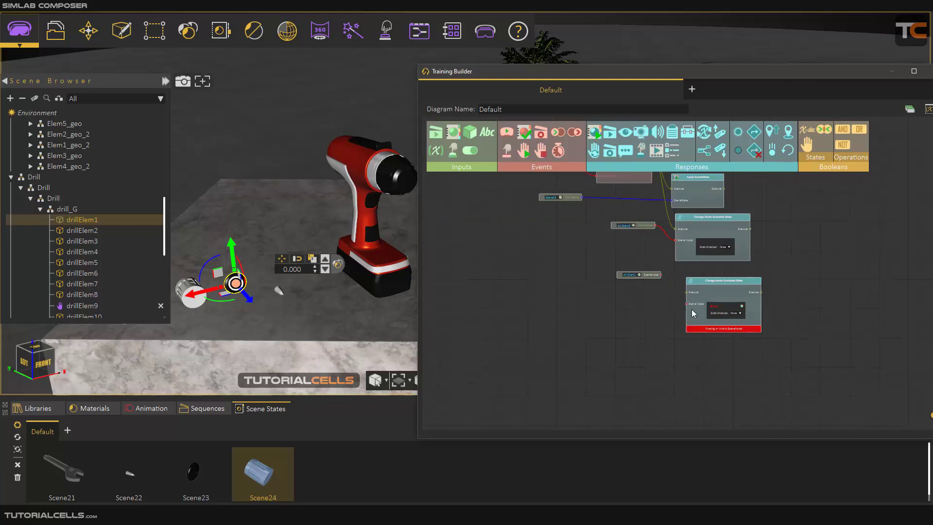
scroll(691, 310, up, 5)
drag(606, 247, 685, 318)
click(818, 334)
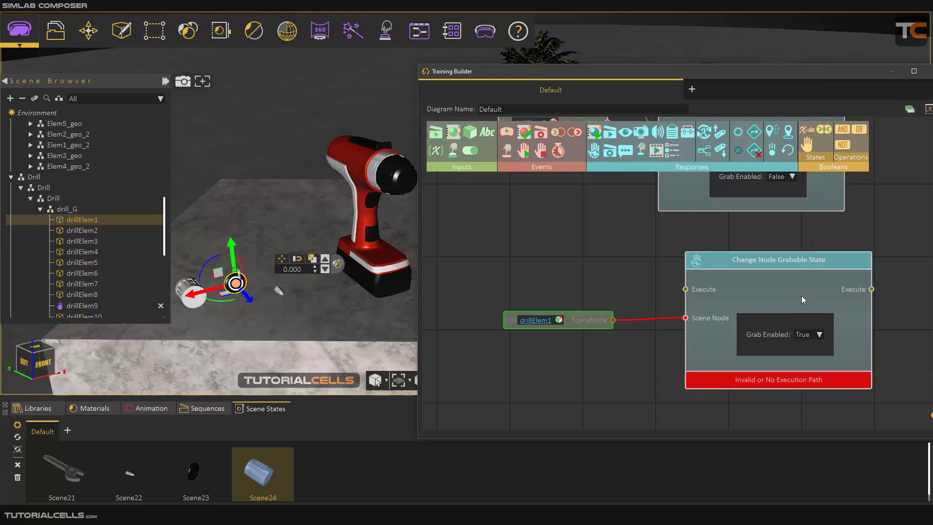
drag(759, 246, 711, 300)
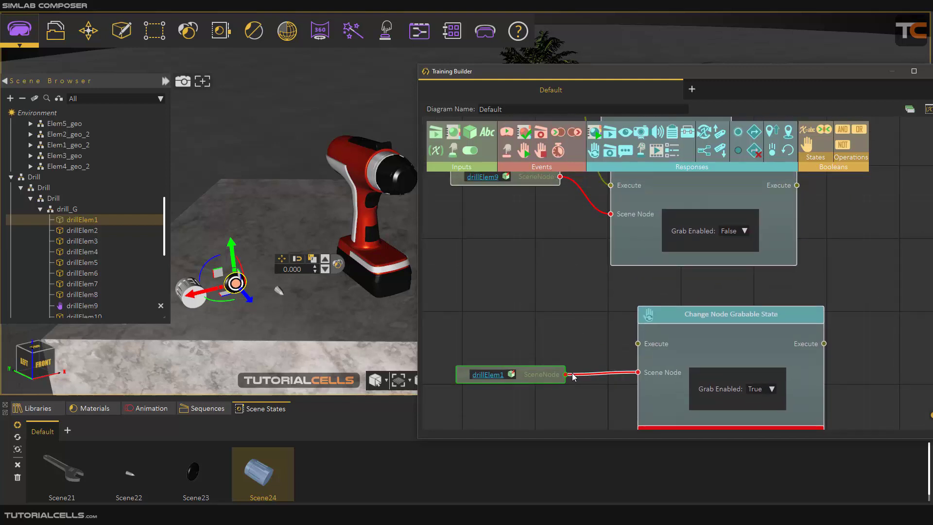
scroll(611, 309, down, 2)
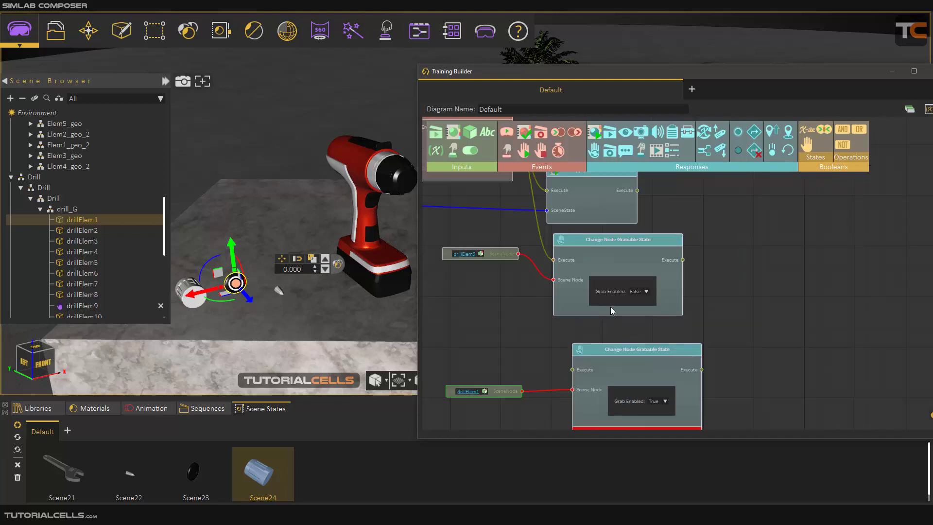
Execute the second Change Node Grabable State response from the Node Entered Node event and line up the node blocks
middle_drag(646, 301, 646, 313)
middle_drag(543, 309, 680, 339)
scroll(680, 339, down, 2)
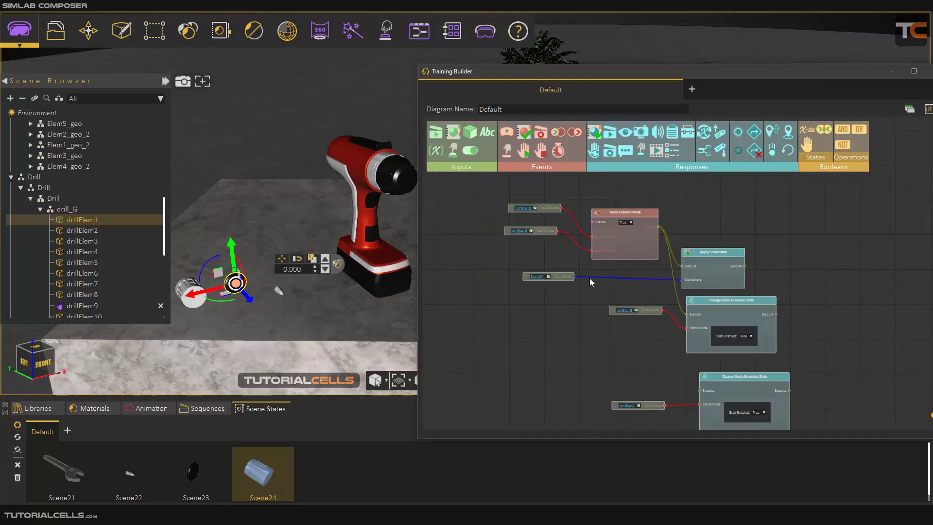
drag(659, 226, 699, 391)
drag(716, 302, 723, 302)
drag(637, 214, 639, 214)
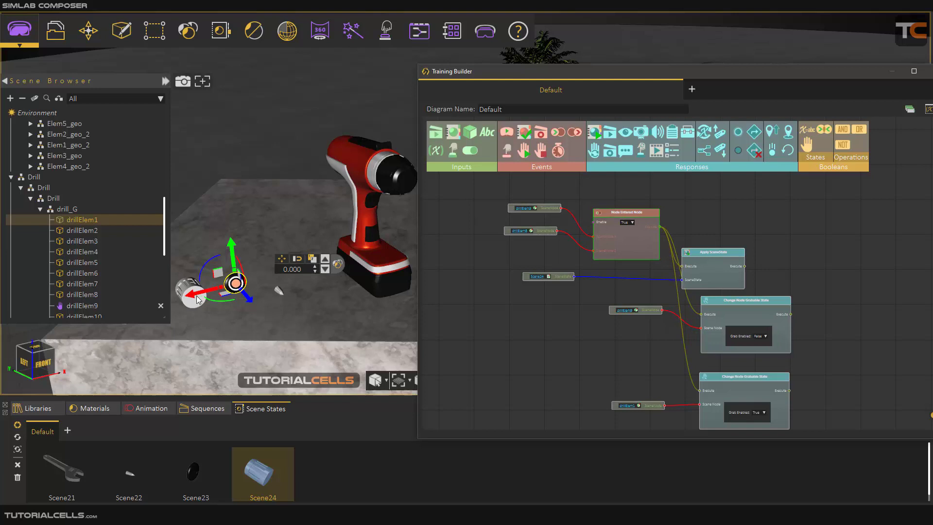
Space out the Node Entered Node event, the Apply SceneState response and both Change Node Grabable State responses in the diagram
click(397, 181)
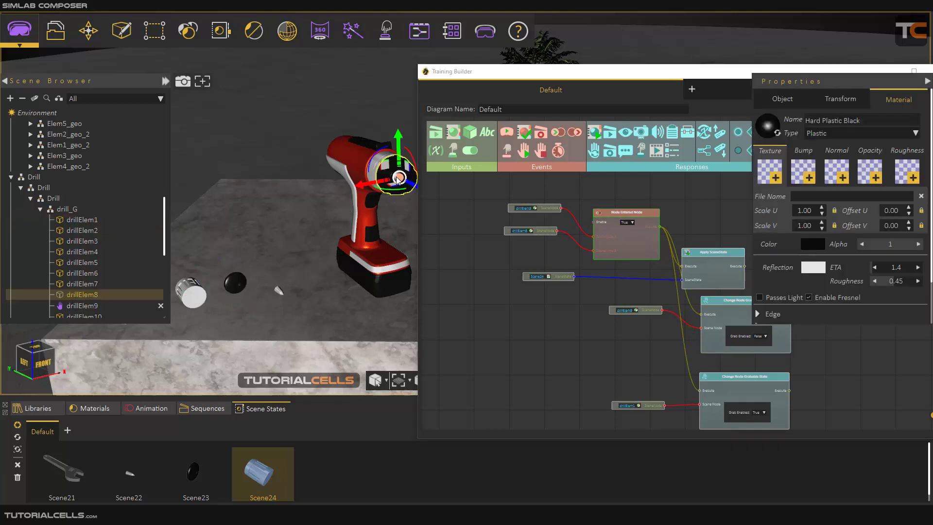
drag(620, 215, 614, 225)
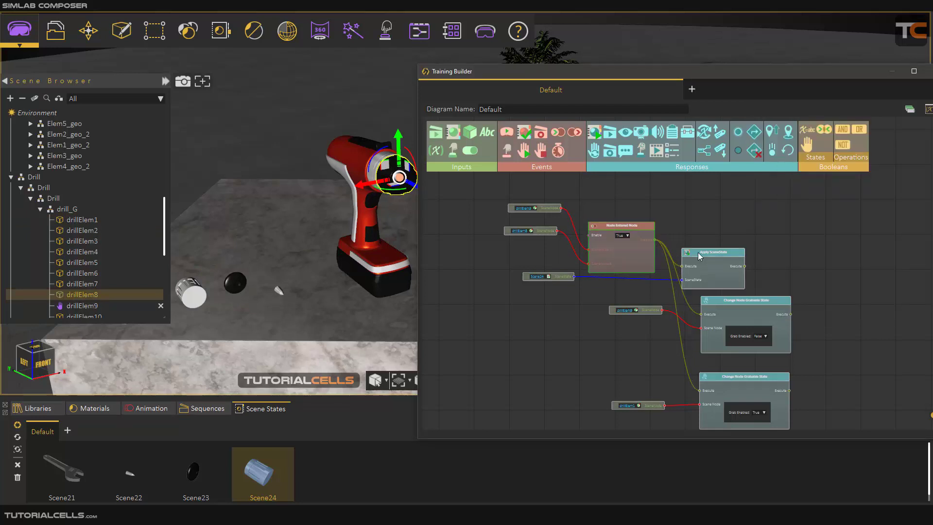
drag(699, 253, 725, 242)
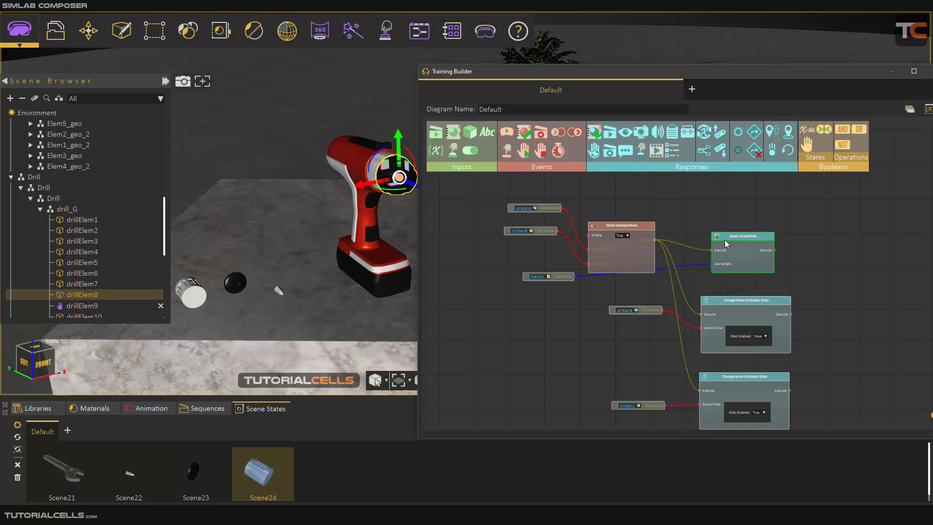
drag(722, 299, 722, 293)
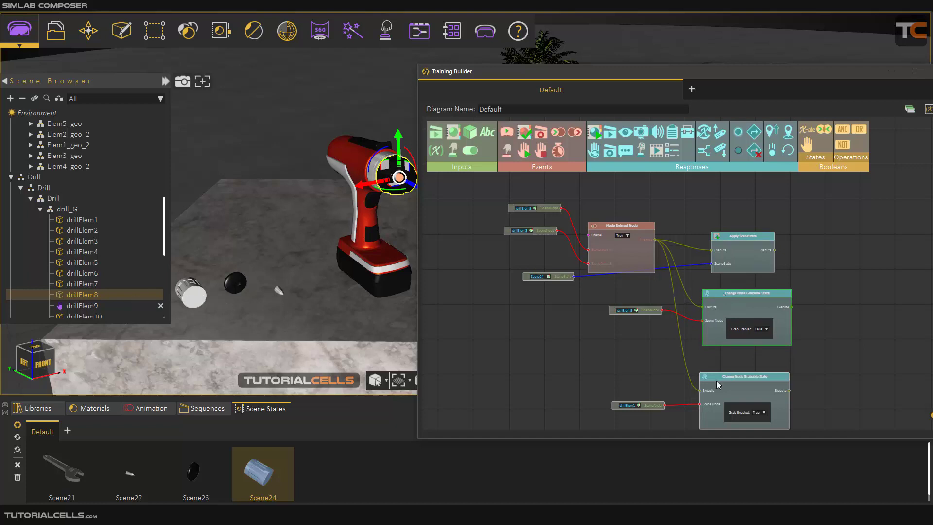
drag(750, 377, 755, 365)
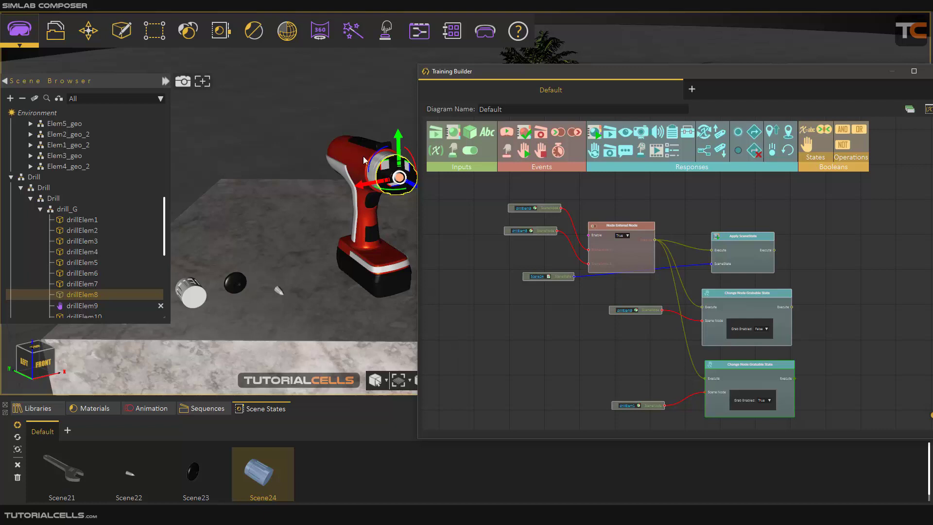
Launch the scene in the Desktop viewer, test the part snapping on the drill, and close the viewer
click(484, 31)
click(480, 71)
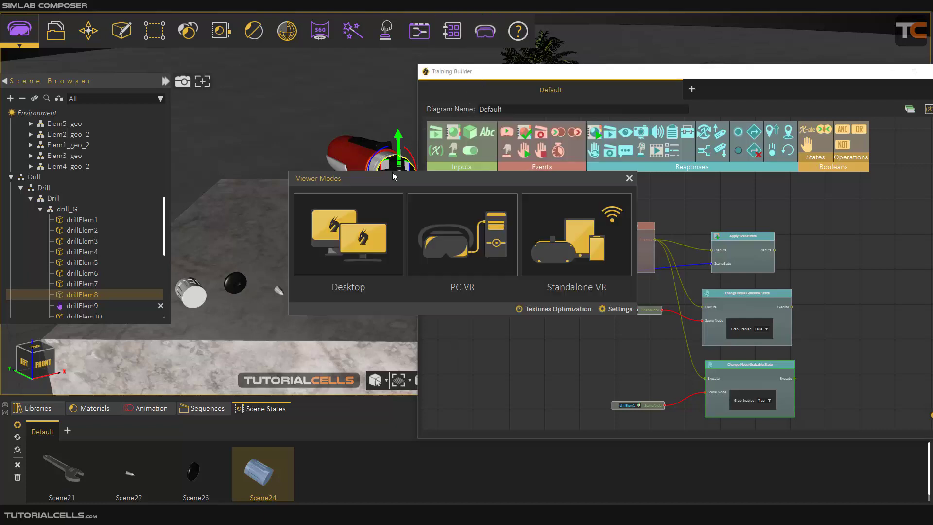
click(344, 238)
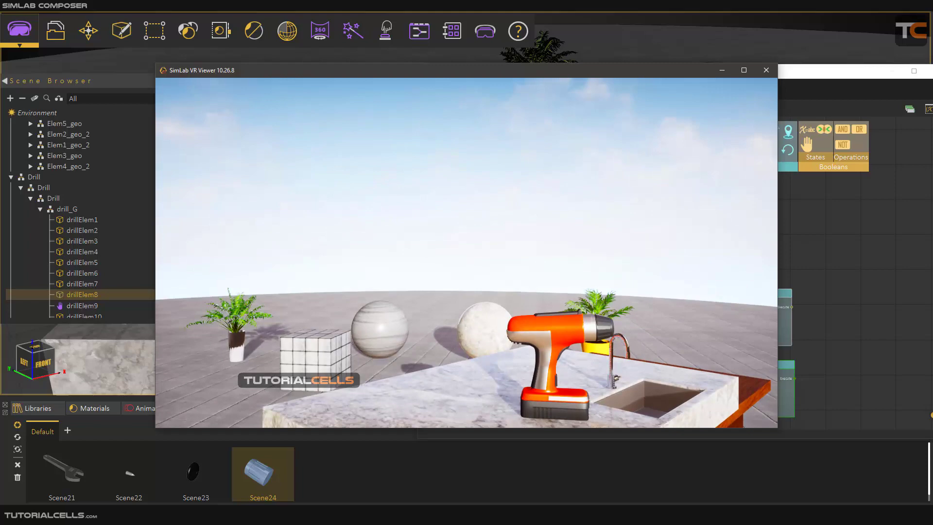
key(d)
right_drag(466, 252, 376, 336)
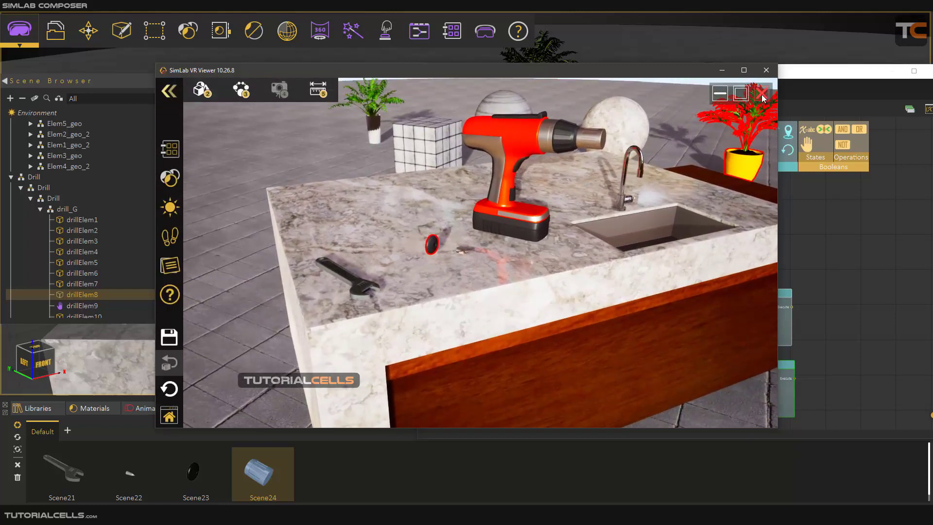
click(761, 93)
click(466, 277)
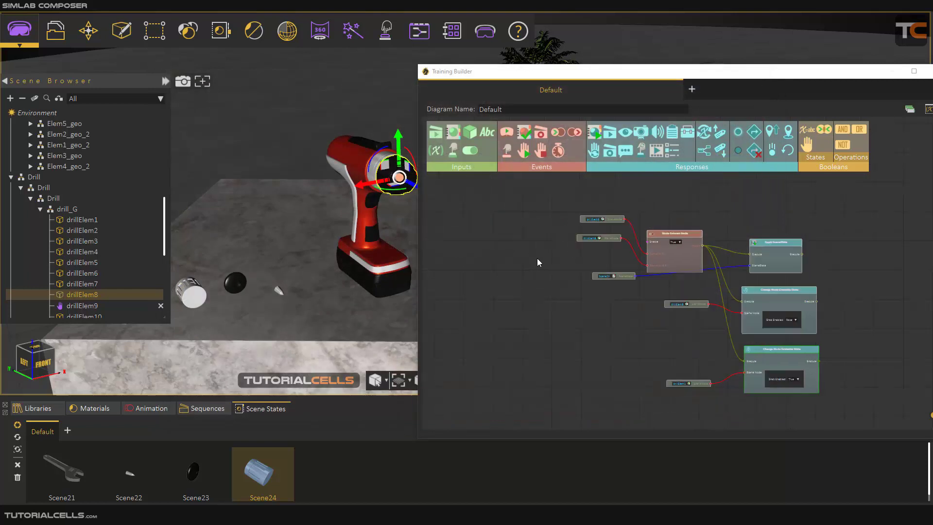
Move the Scene24 scene state node farther below the Node Entered Node event
middle_drag(851, 319, 647, 294)
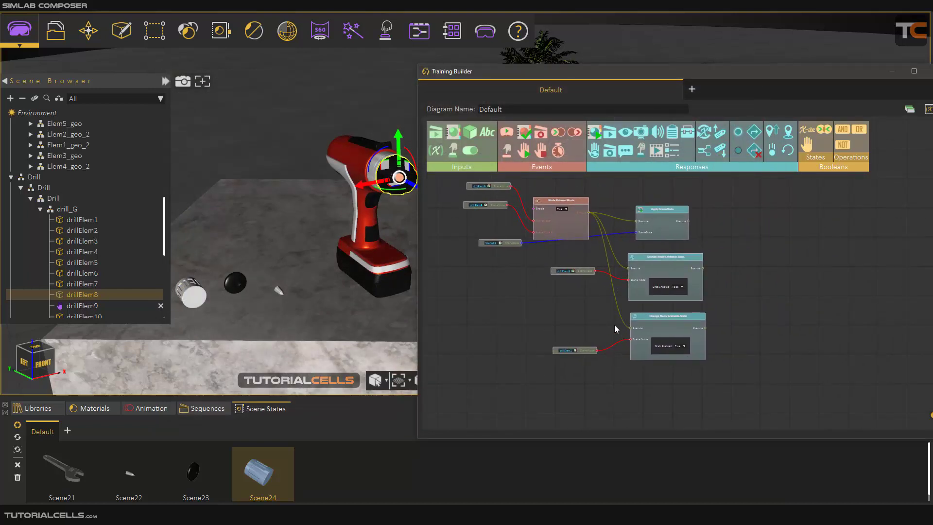
scroll(610, 325, up, 1)
middle_drag(609, 320, 635, 319)
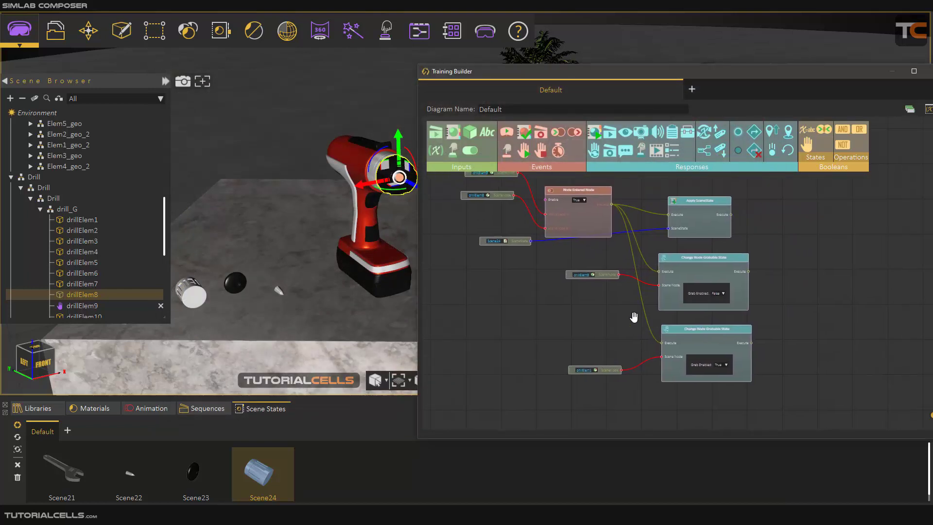
scroll(633, 323, up, 1)
middle_drag(561, 219, 587, 272)
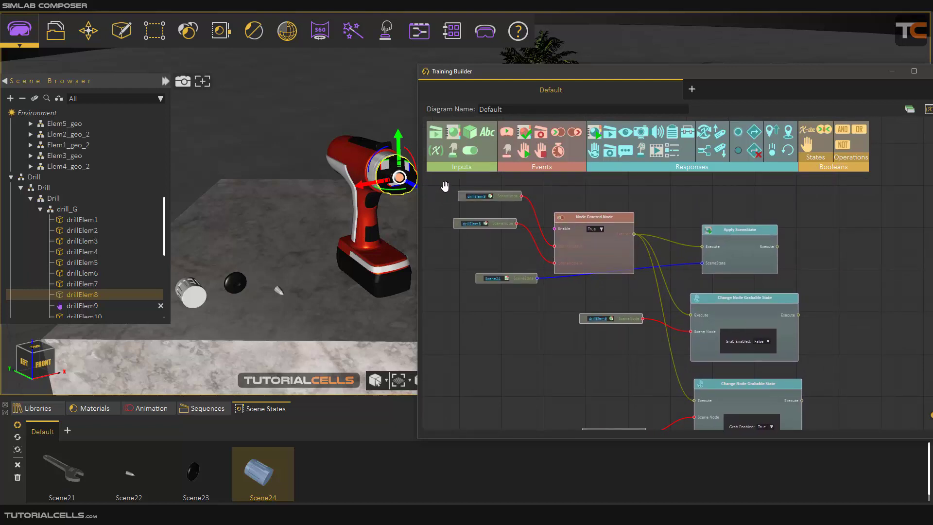
drag(510, 279, 526, 345)
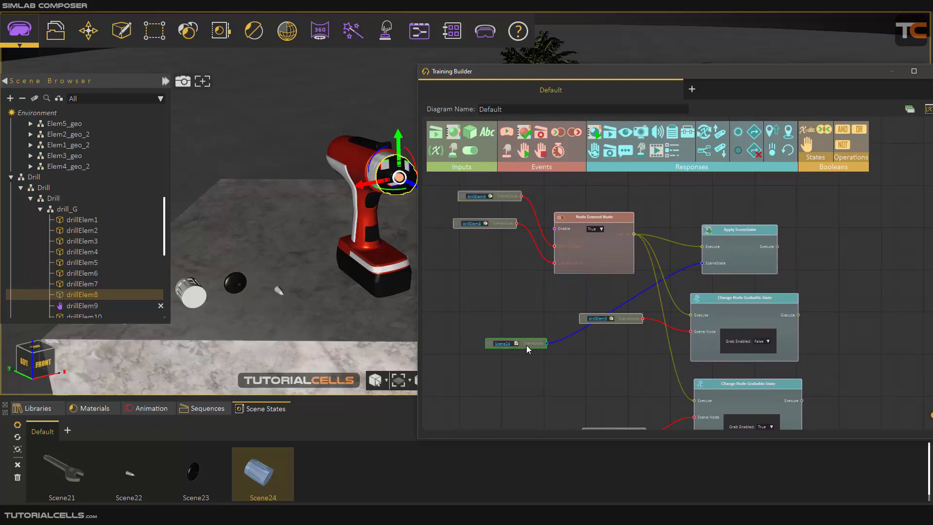
Duplicate the entire group of event, response and input nodes within the diagram
drag(443, 183, 831, 449)
drag(830, 377, 729, 288)
scroll(728, 289, down, 1)
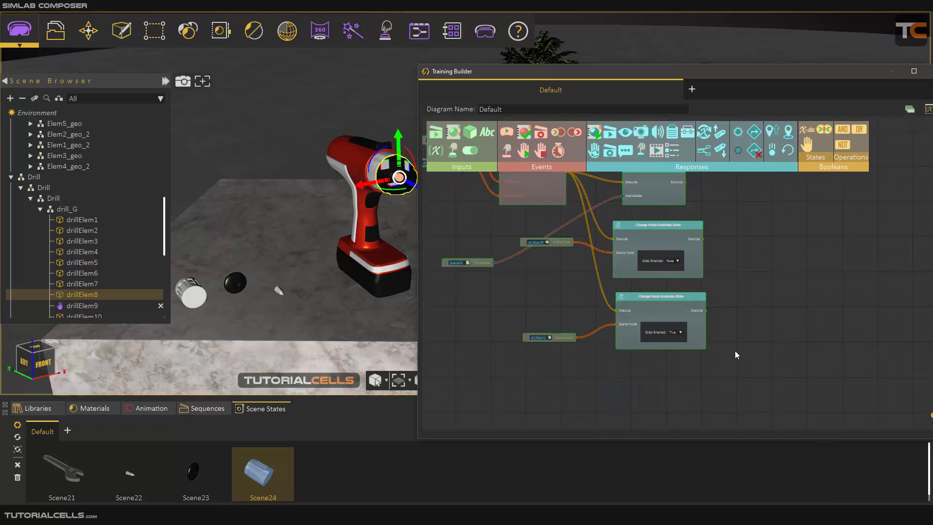
scroll(692, 368, down, 3)
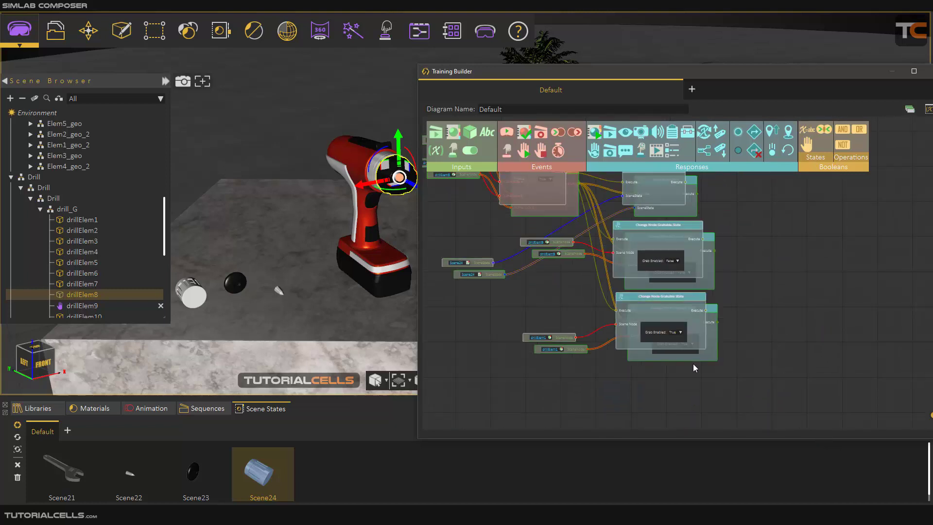
Try to separate the overlapping duplicate nodes by moving the event and scene node blocks apart
drag(494, 212, 599, 223)
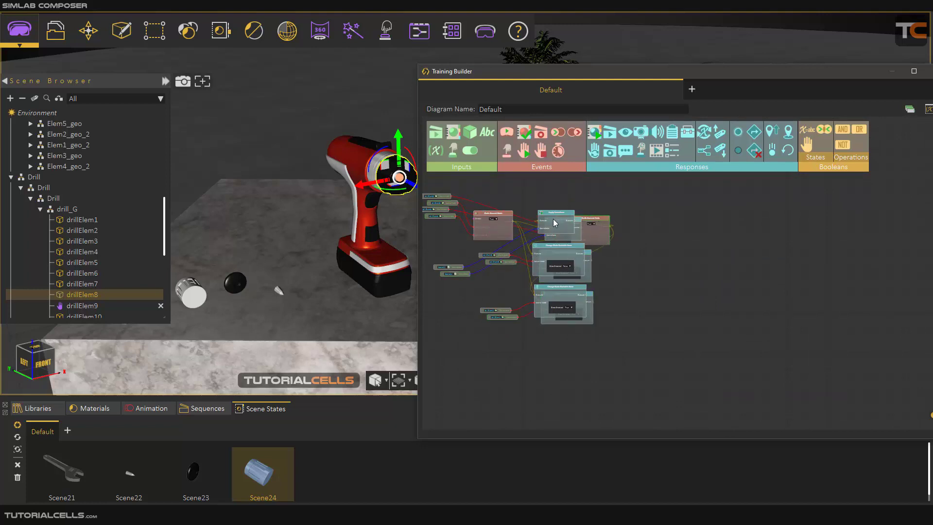
scroll(553, 218, down, 2)
scroll(615, 256, down, 3)
scroll(659, 267, up, 5)
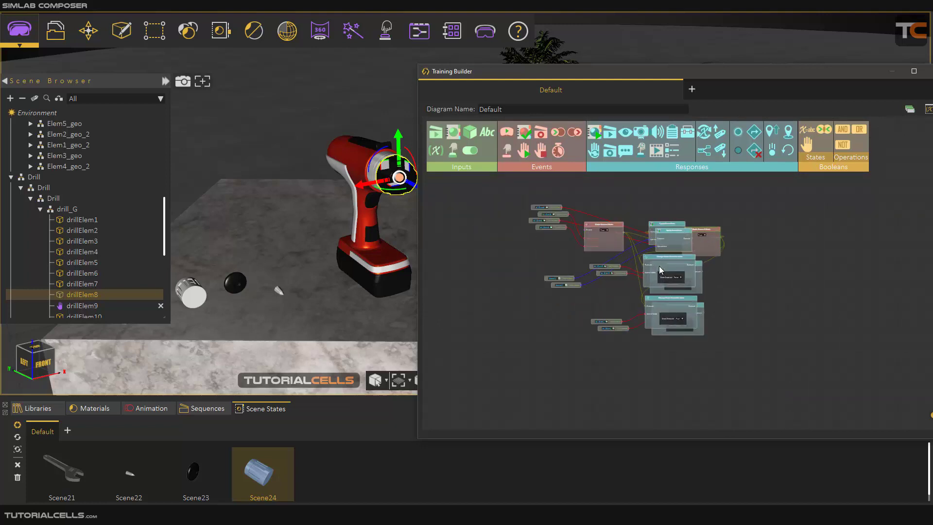
scroll(659, 267, up, 2)
scroll(659, 266, down, 1)
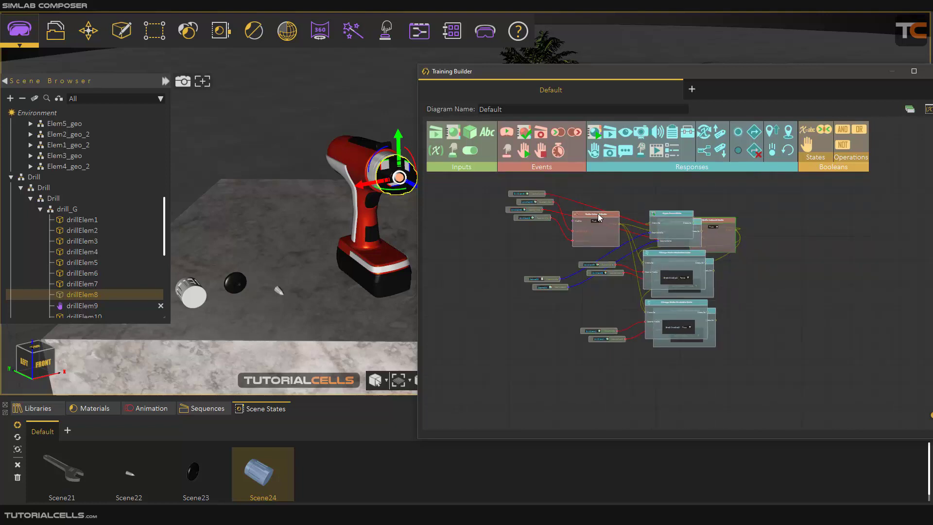
drag(599, 217, 618, 186)
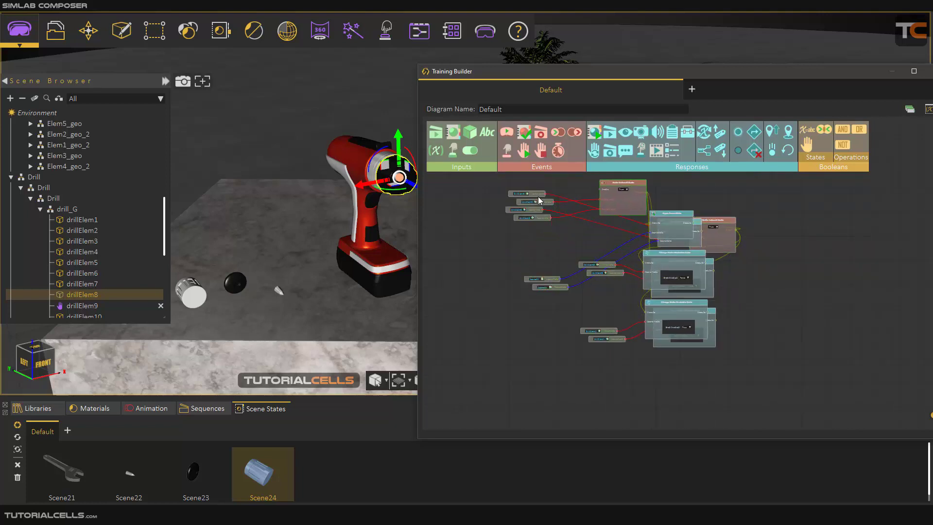
drag(537, 198, 564, 201)
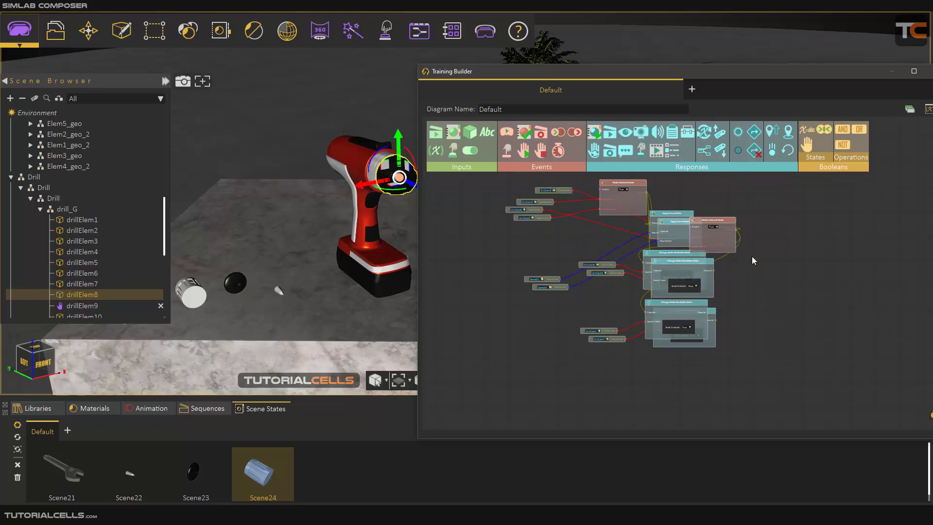
scroll(741, 262, down, 2)
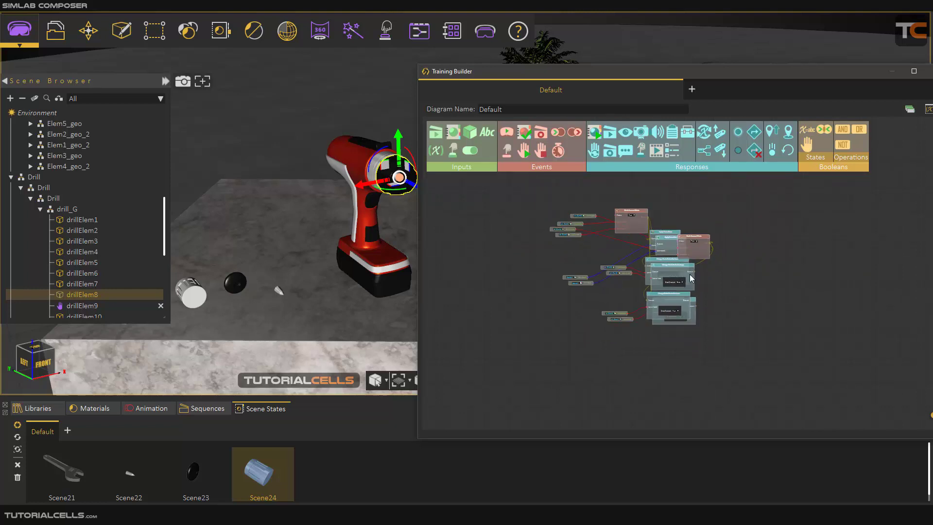
scroll(688, 274, up, 2)
Reposition the Training Builder window to show its full width and review the existing node logic
drag(606, 71, 479, 61)
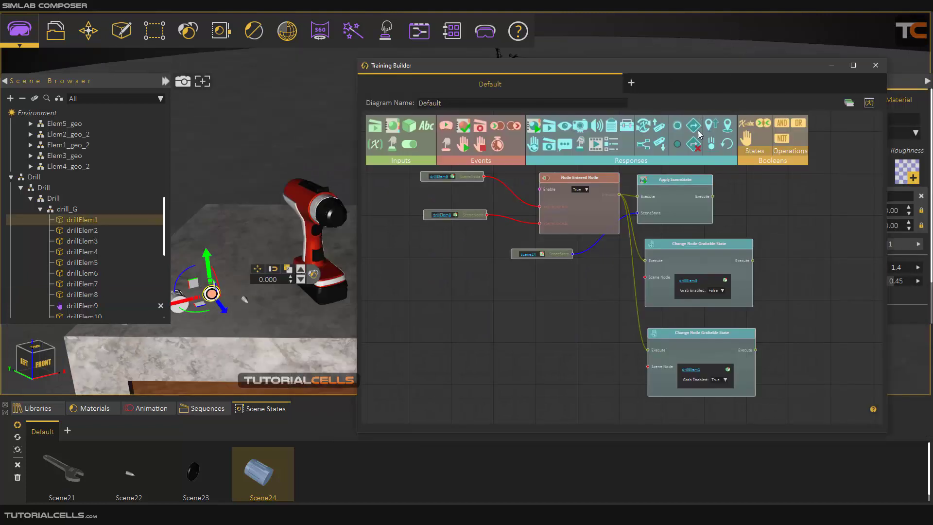
scroll(666, 225, down, 1)
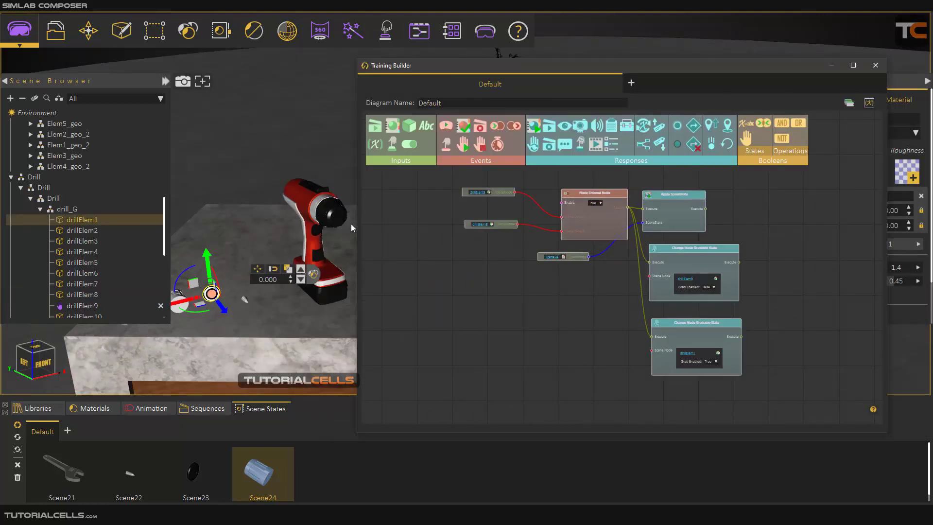
drag(442, 174, 766, 387)
click(788, 328)
scroll(636, 308, down, 1)
scroll(543, 299, up, 1)
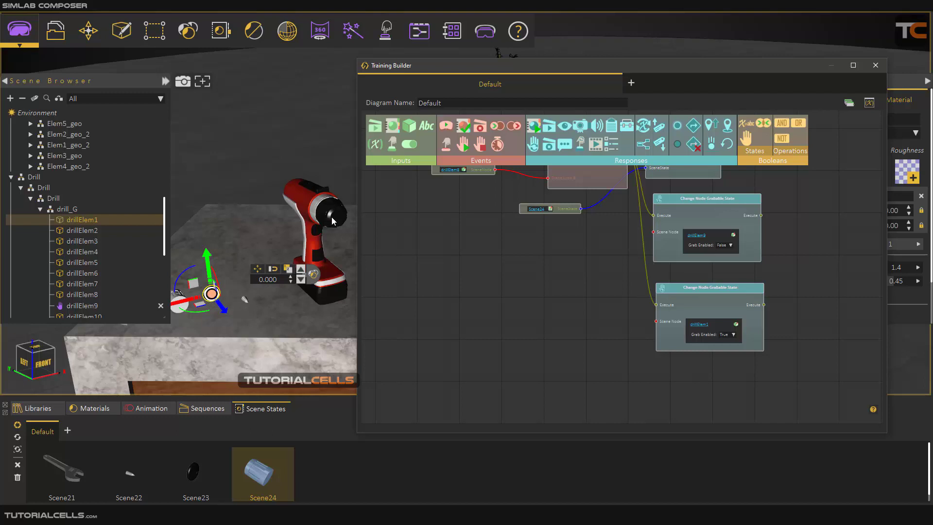
Add a new Node Entered Node event in the empty area beyond the existing response nodes
middle_drag(201, 296, 226, 297)
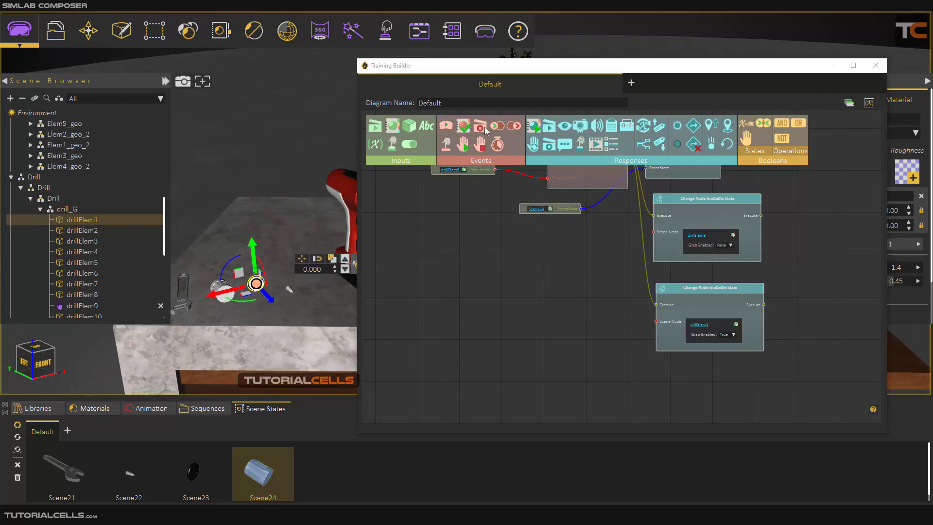
drag(497, 125, 773, 196)
scroll(478, 280, down, 3)
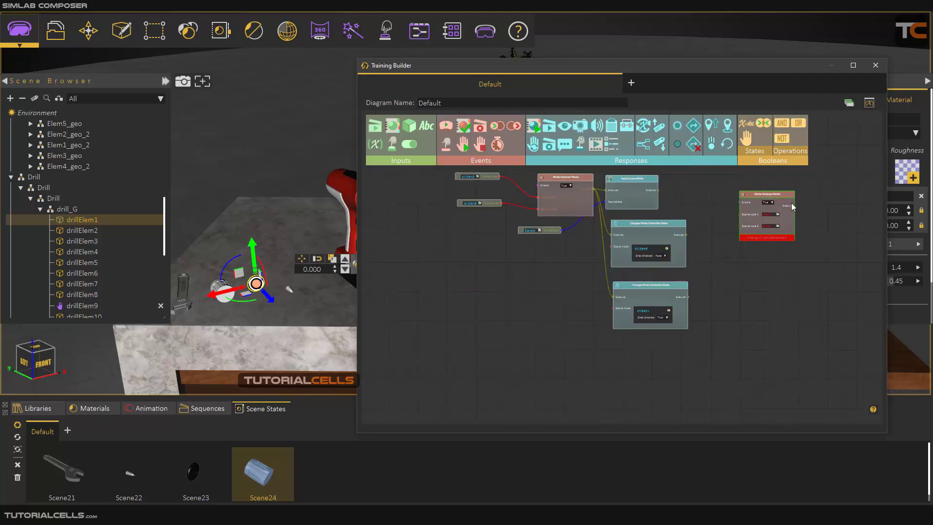
middle_drag(785, 206, 503, 254)
drag(489, 244, 573, 226)
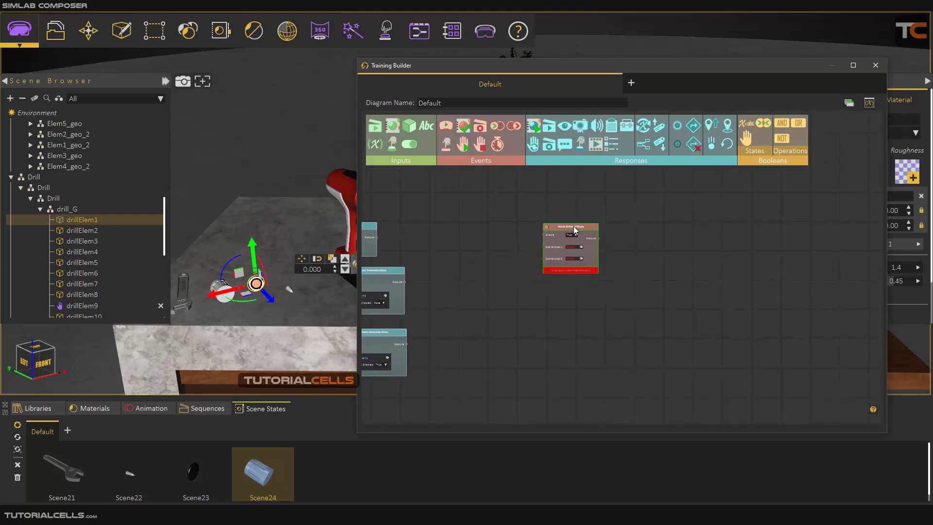
Set the new event's SceneNode A to the black disc, drillElem1, and SceneNode B to the silver cylinder, drillElem9
scroll(565, 237, up, 3)
middle_drag(565, 237, 564, 250)
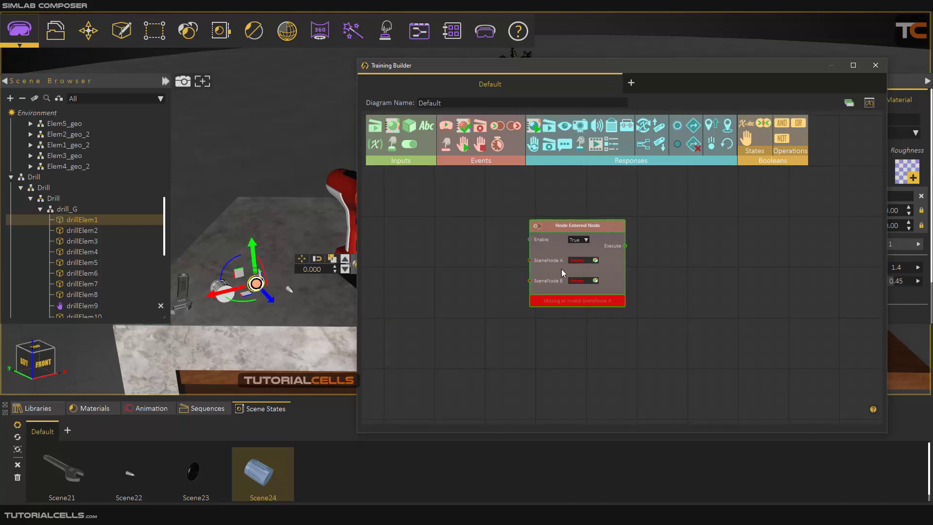
click(596, 261)
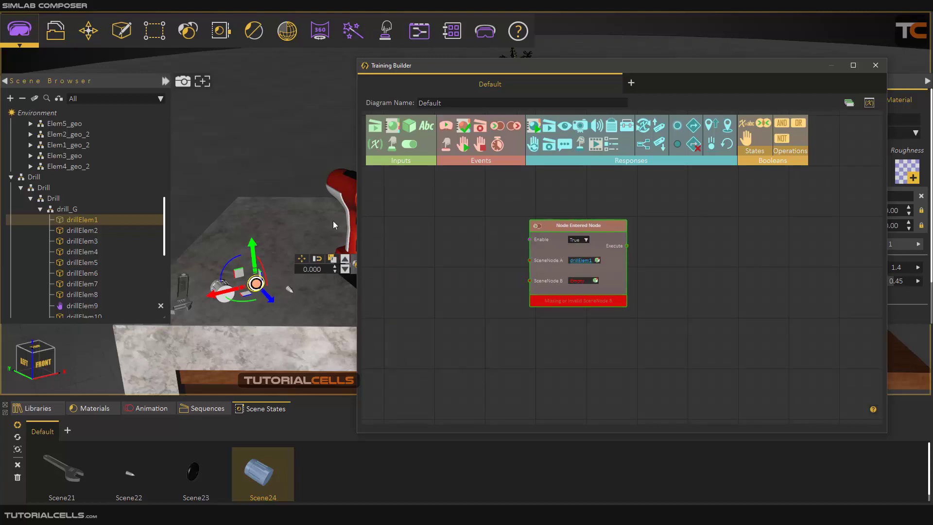
click(215, 288)
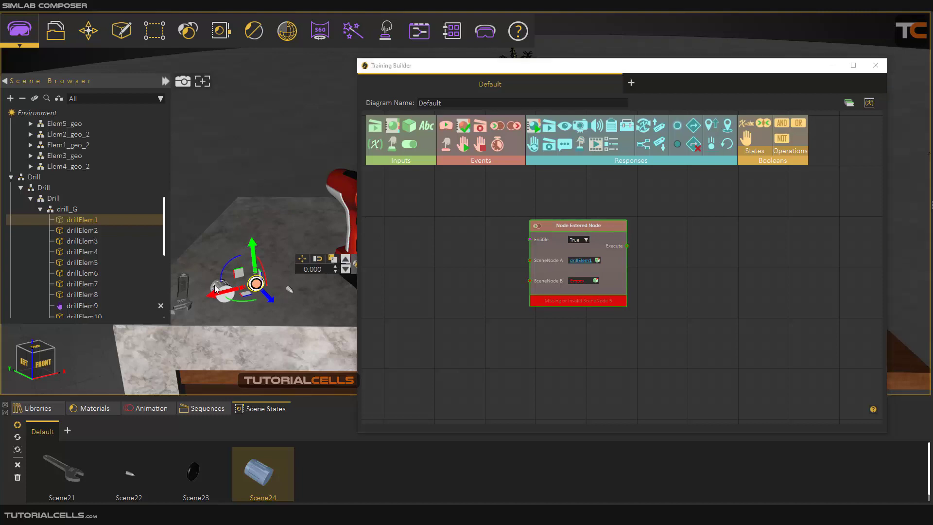
click(596, 280)
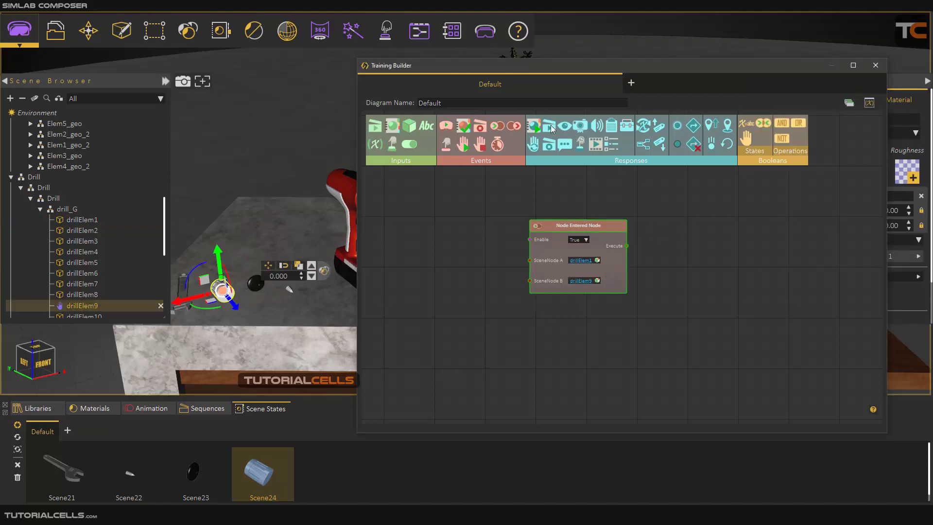
Add an Apply SceneState response executed by the new event and feed it the Scene23 scene state
drag(553, 129, 656, 265)
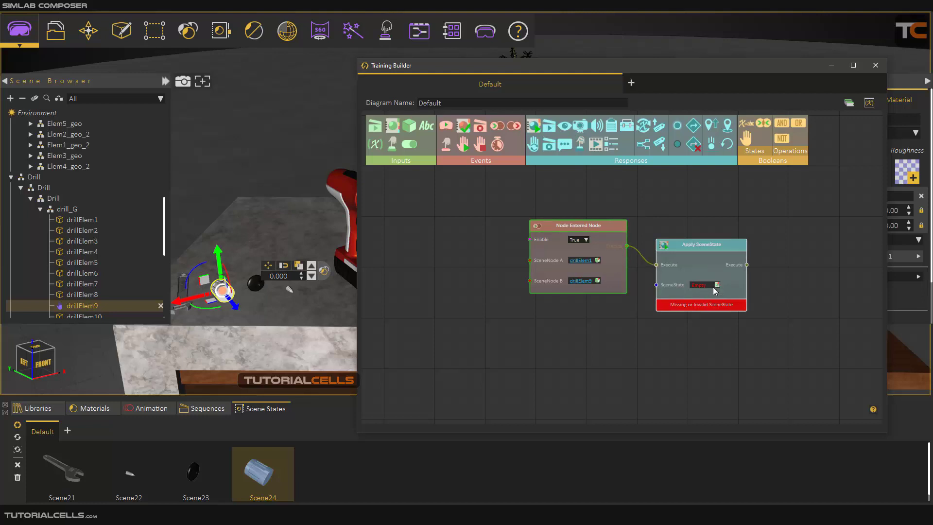
drag(194, 476, 656, 285)
drag(594, 302, 603, 312)
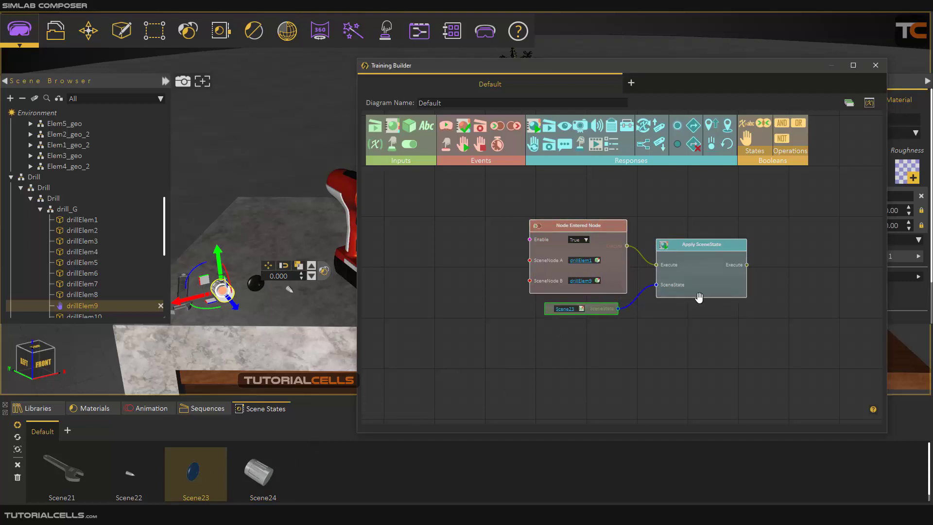
Add a Change Node Grabable State response executed by the event, with drillElem1 as its scene node and Grab Enabled False
scroll(684, 285, up, 2)
middle_drag(685, 284, 656, 284)
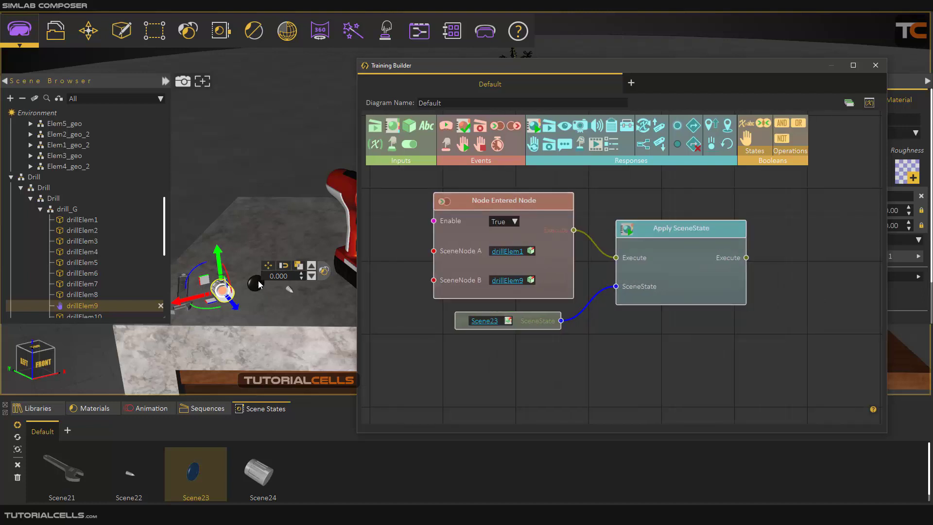
scroll(602, 297, down, 2)
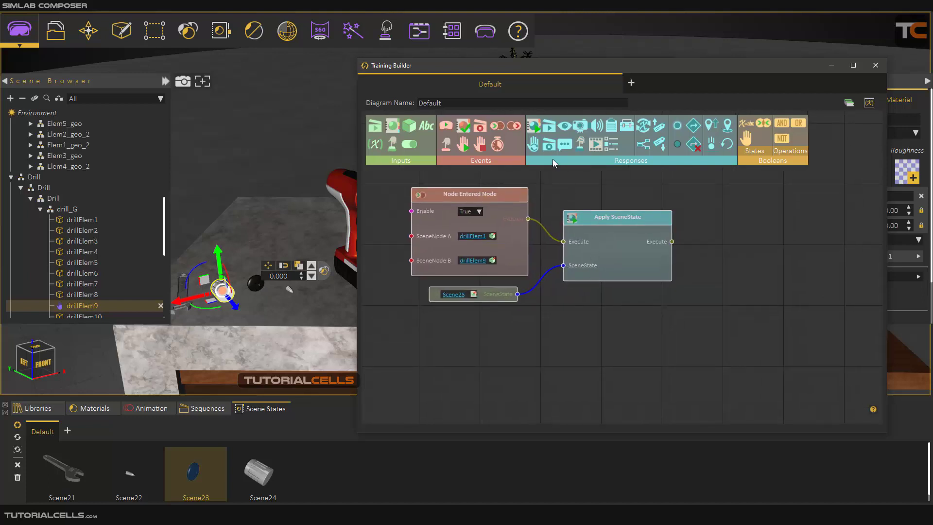
drag(538, 147, 627, 331)
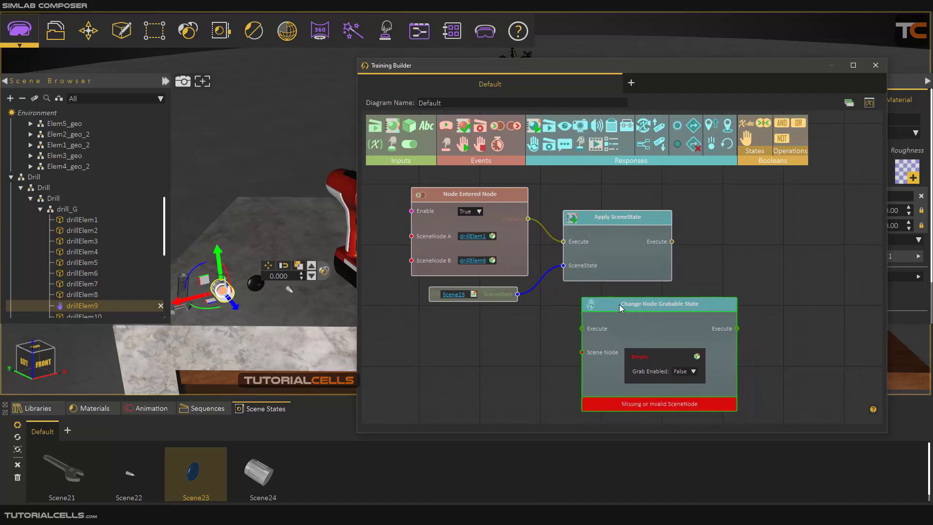
drag(528, 218, 580, 331)
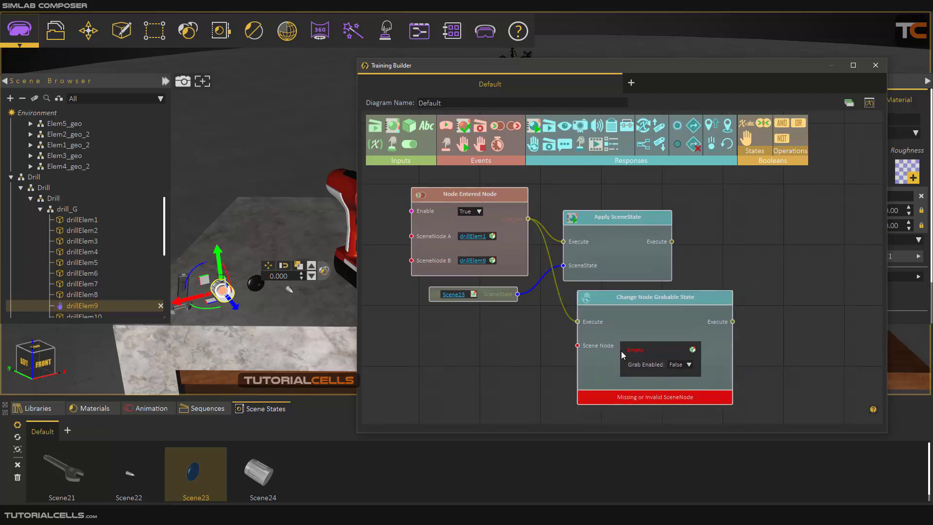
click(253, 285)
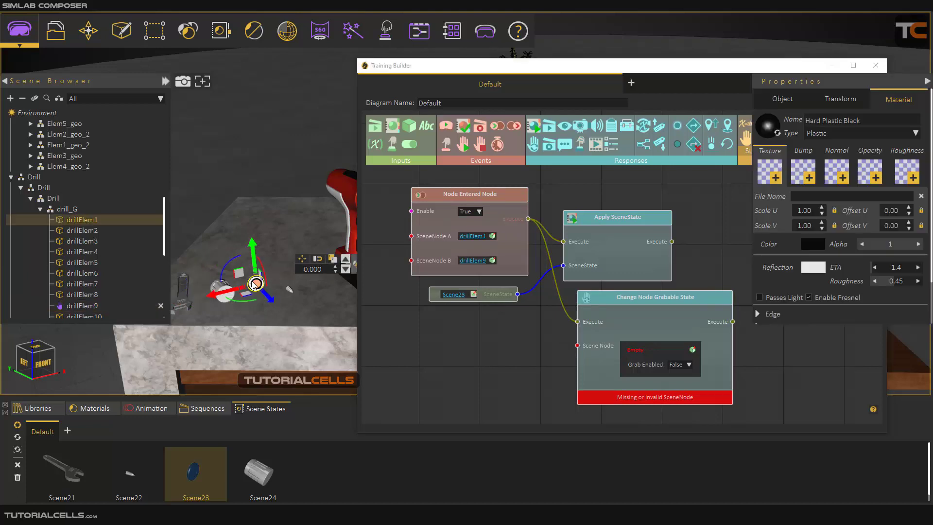
click(677, 355)
click(692, 349)
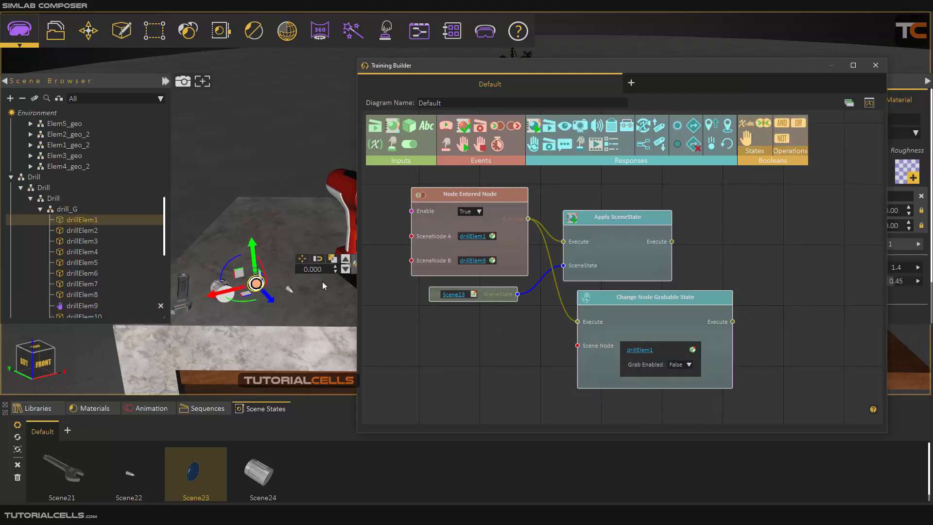
Add a second Change Node Grabable State response below the first, with drillElem11 as its scene node and Grab Enabled True
middle_drag(287, 287, 247, 259)
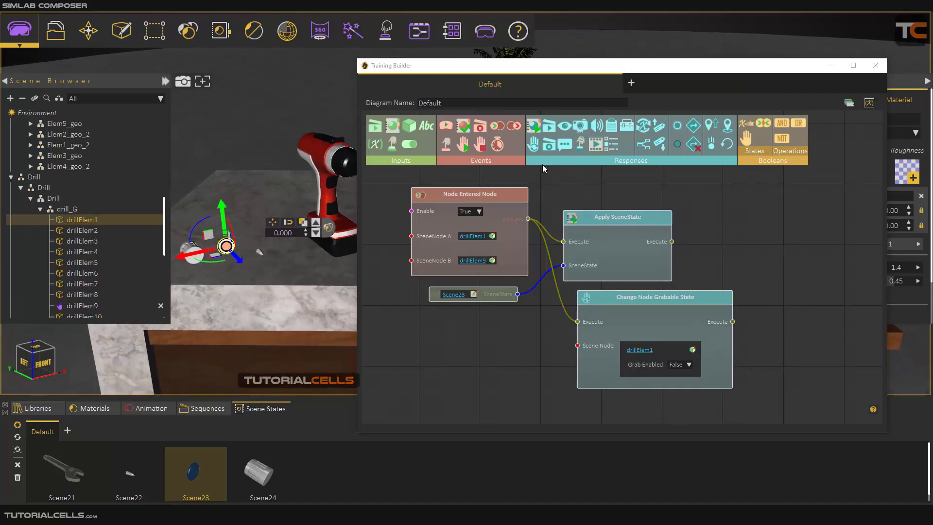
click(538, 148)
drag(600, 397, 607, 400)
middle_drag(608, 376, 587, 303)
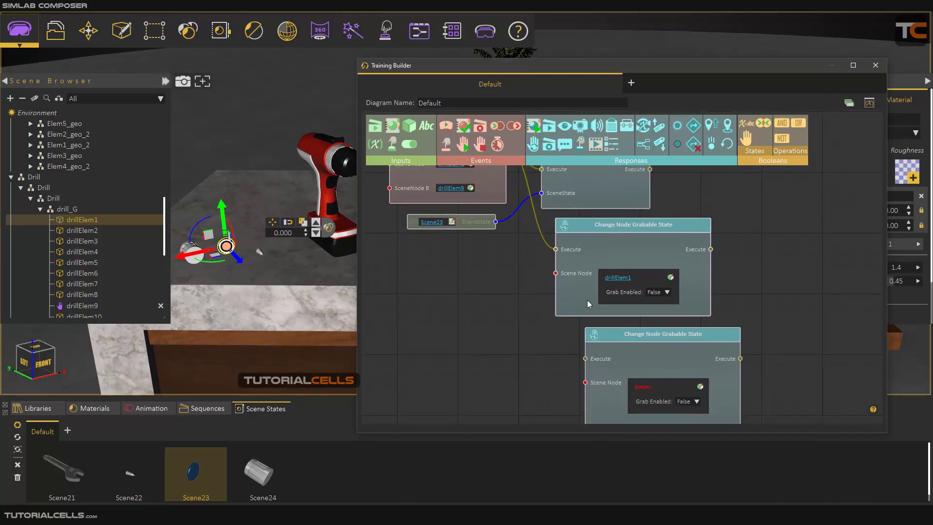
drag(625, 334, 592, 328)
click(262, 252)
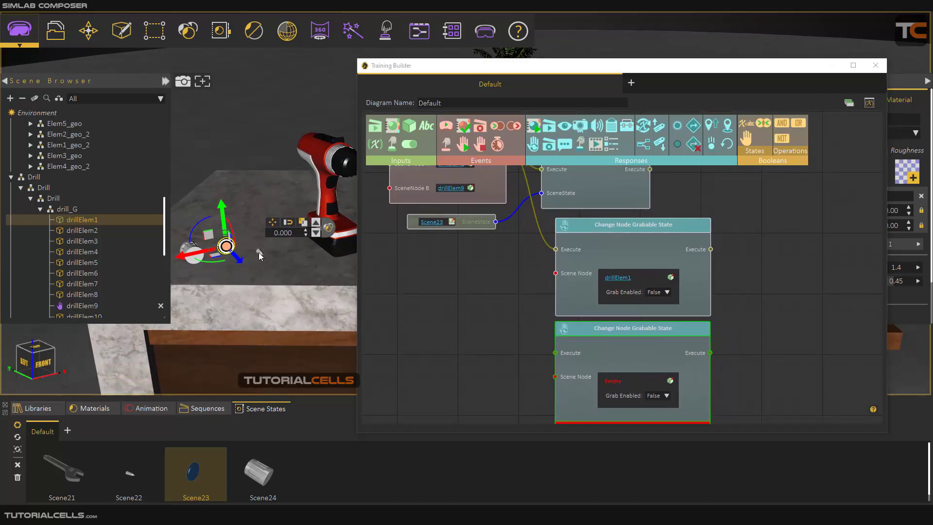
click(670, 381)
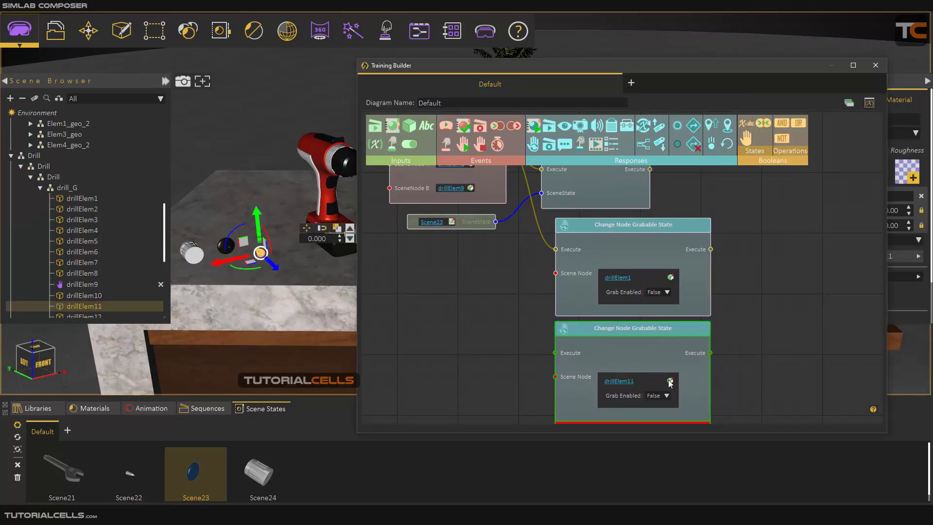
click(665, 395)
click(661, 384)
Connect the Node Entered Node event's Execute output to the drillElem11 grabable-state response and slightly adjust the node placement
scroll(538, 291, down, 2)
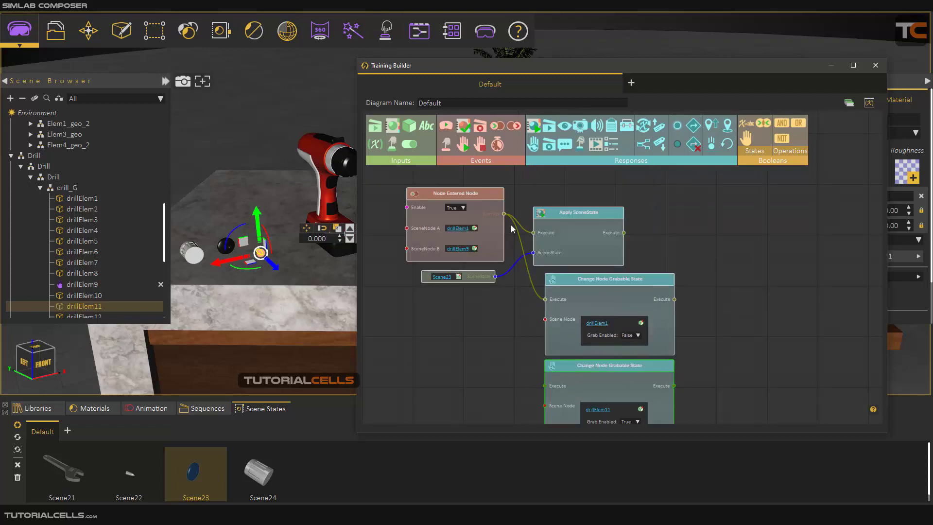
drag(504, 214, 545, 387)
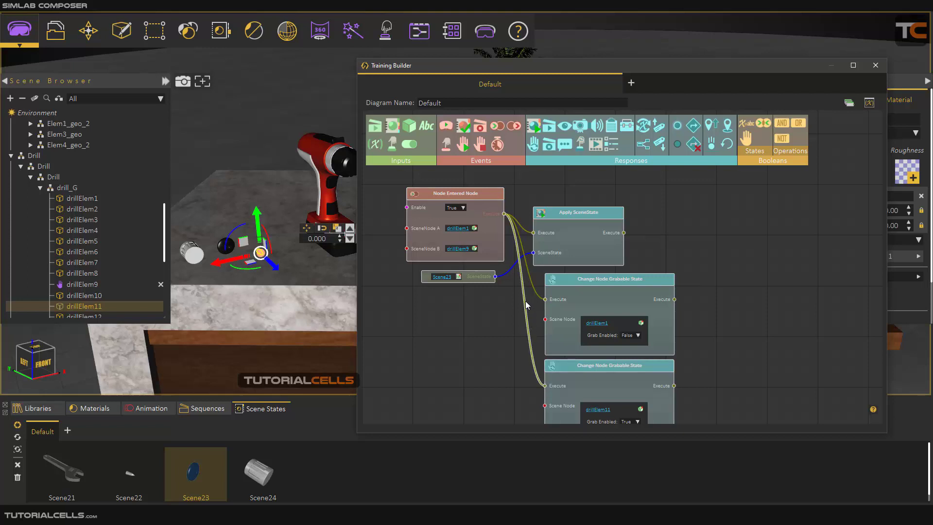
drag(579, 371, 577, 371)
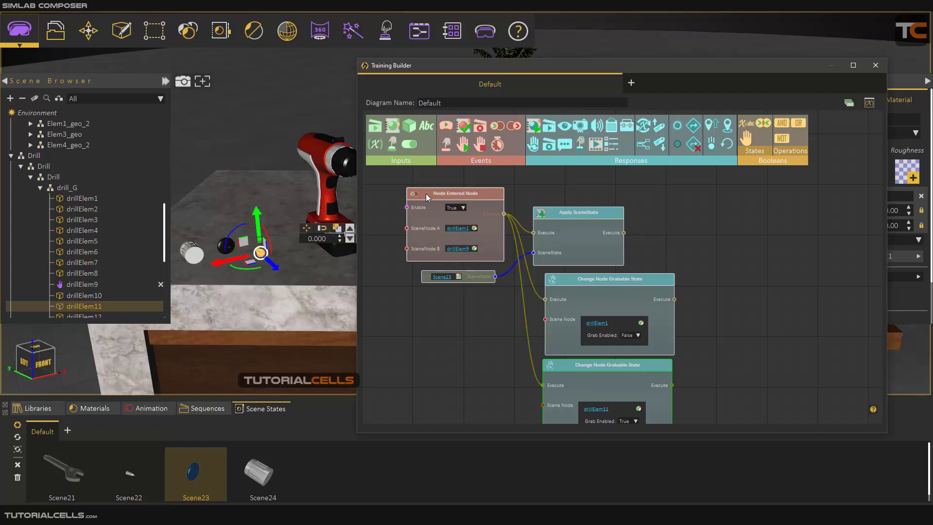
drag(429, 194, 432, 196)
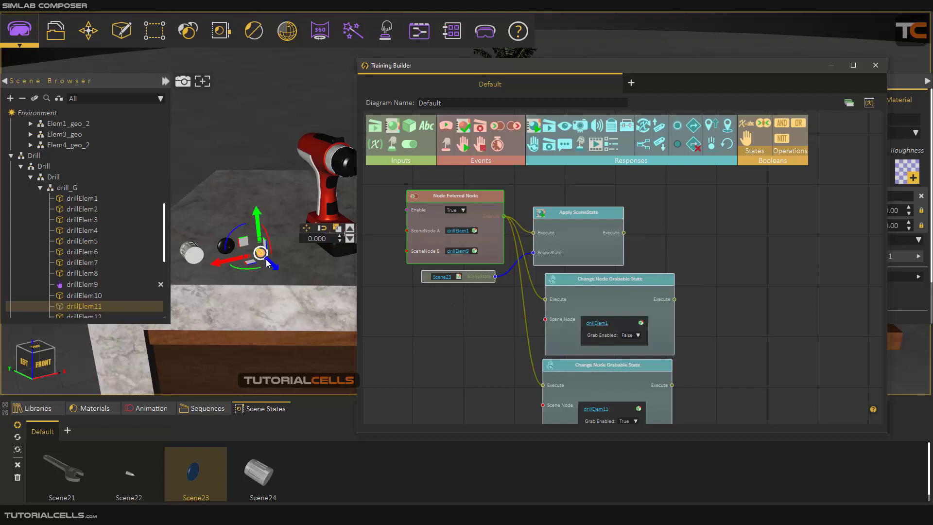
Add another Node Entered Node event in empty diagram space with drillElem11 as SceneNode A and the black disc, drillElem1, as SceneNode B
drag(764, 296, 513, 296)
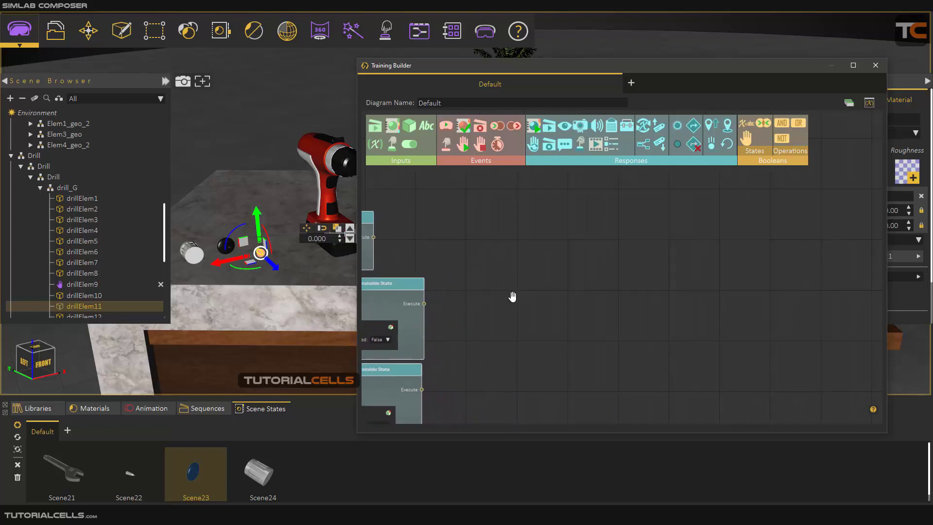
drag(569, 256, 558, 222)
scroll(265, 236, up, 3)
scroll(257, 257, up, 1)
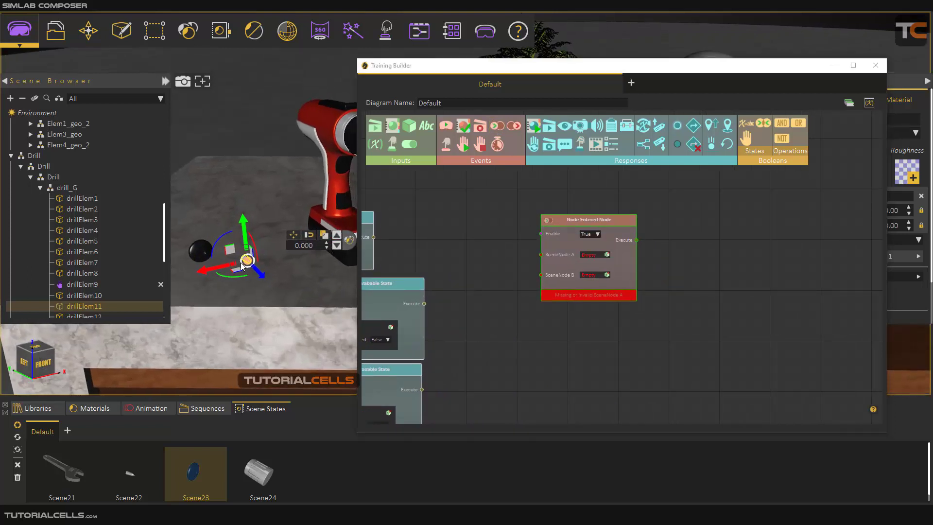
click(607, 255)
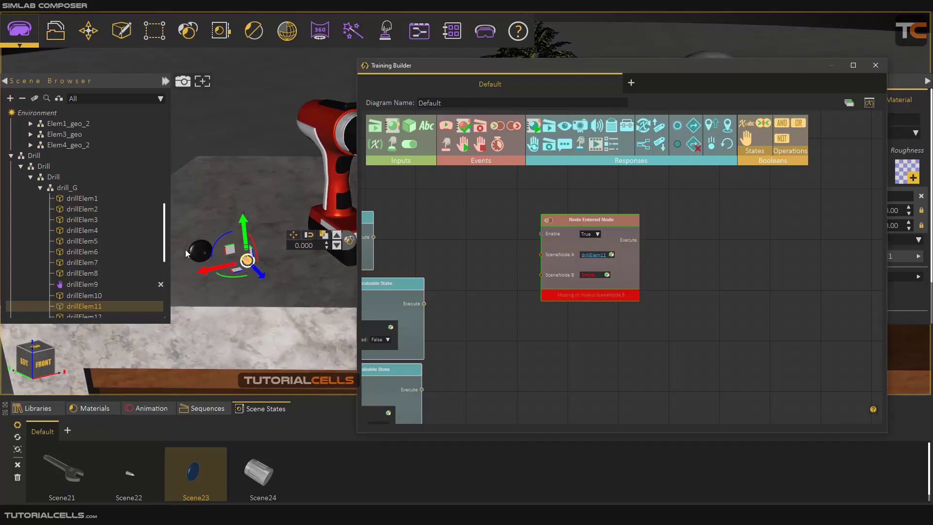
scroll(219, 213, down, 2)
middle_drag(218, 209, 215, 214)
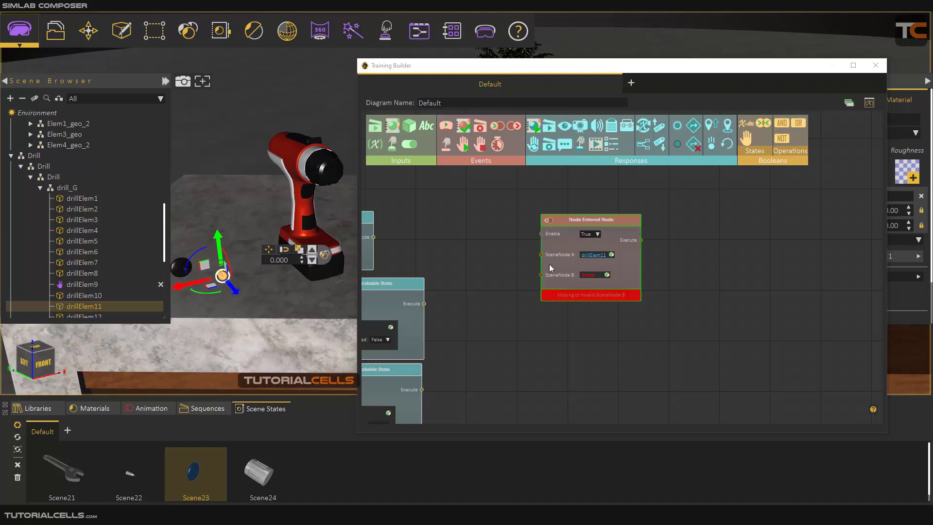
click(179, 266)
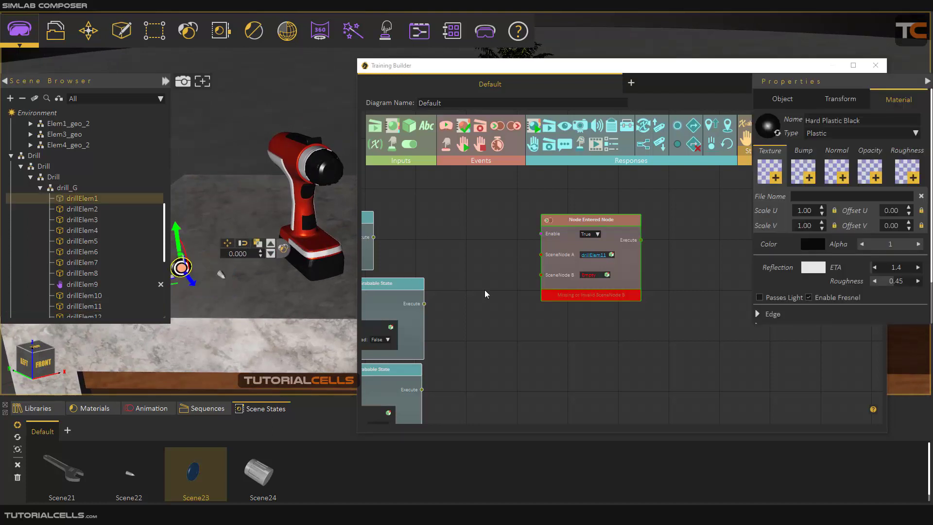
click(603, 274)
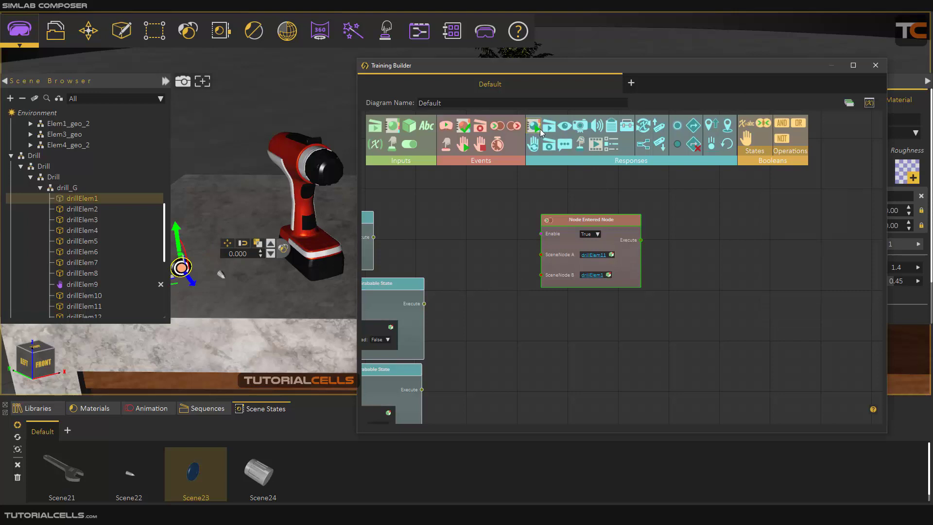
Add an Apply SceneState response executed by the new event and feed it the Scene22 scene state
drag(534, 126, 671, 263)
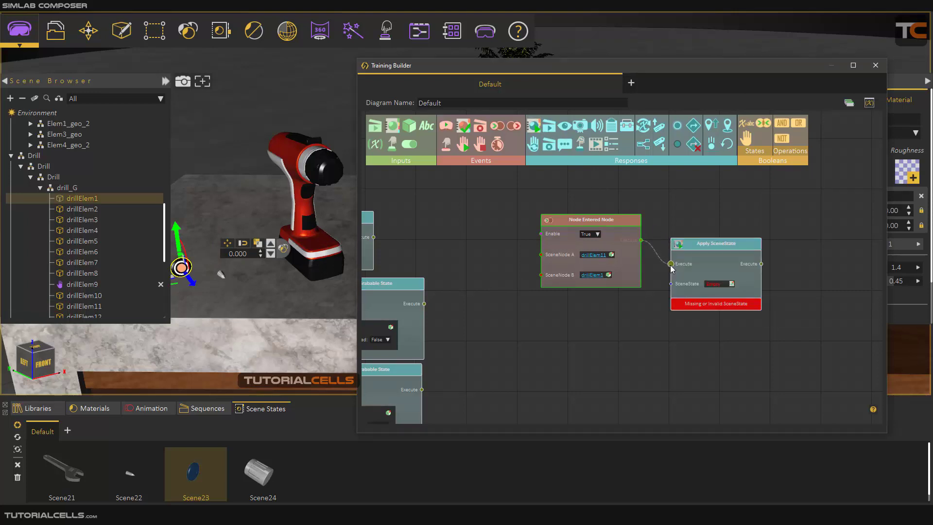
click(127, 481)
drag(470, 382, 539, 342)
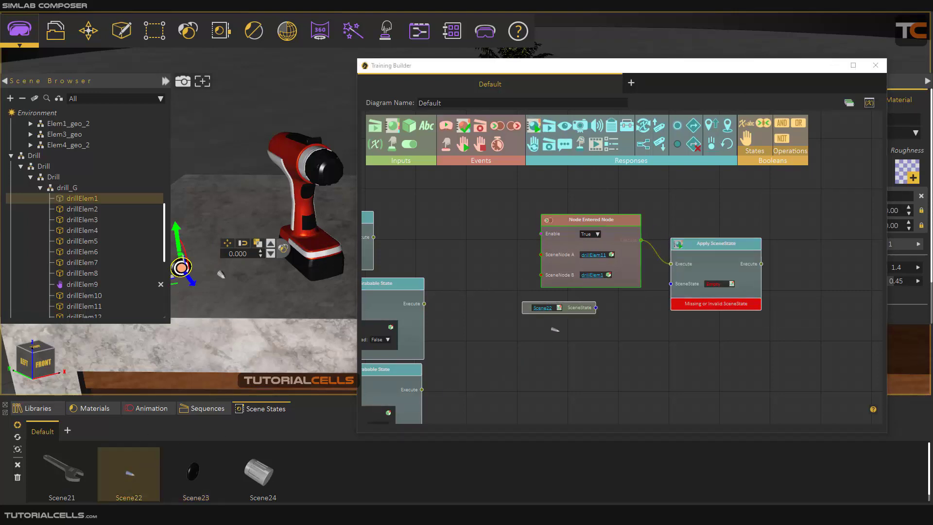
drag(596, 307, 672, 288)
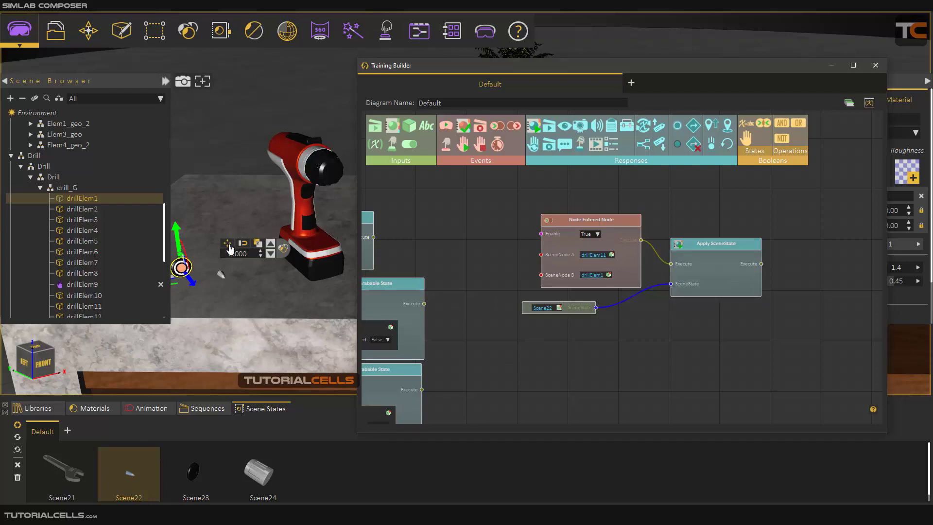
Add a Change Node Grabable State response executed by the new event, with drillElem11 as its scene node and Grab Enabled False
scroll(224, 229, down, 3)
drag(224, 227, 279, 247)
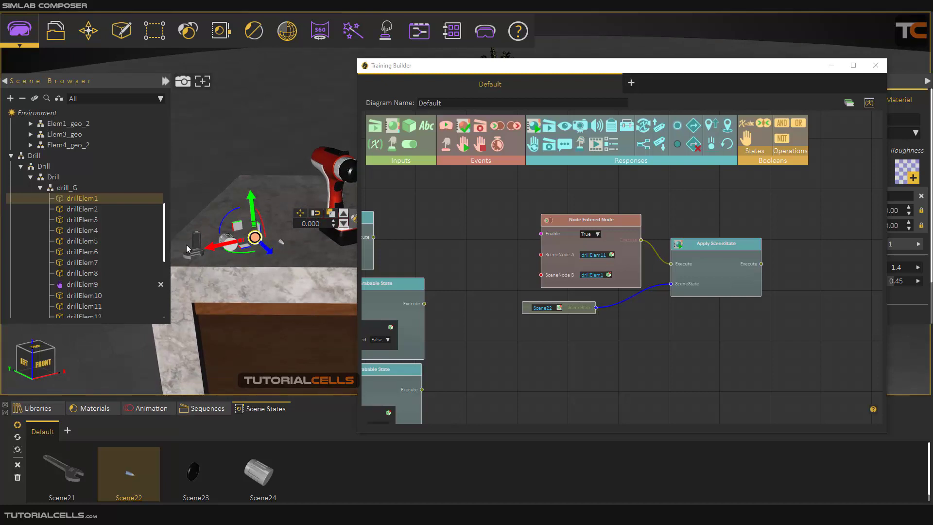
scroll(685, 282, up, 5)
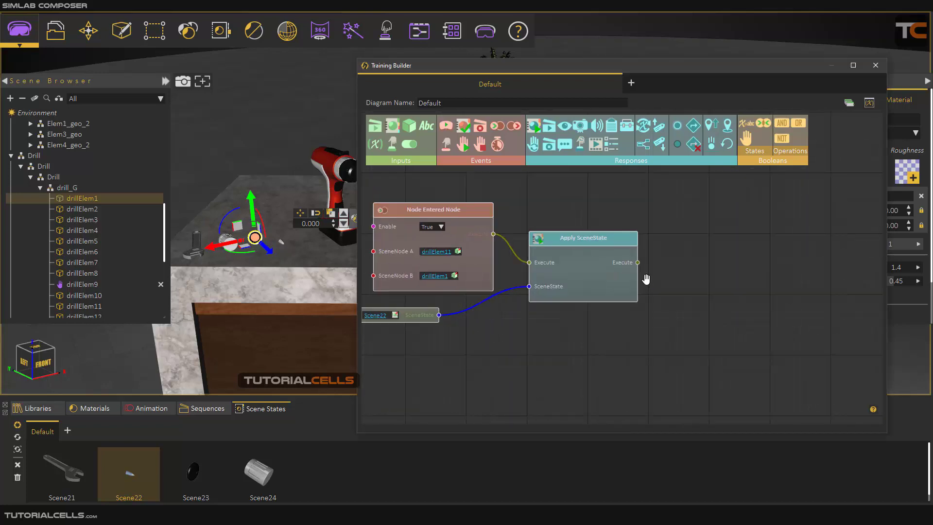
scroll(648, 281, down, 2)
drag(533, 145, 520, 281)
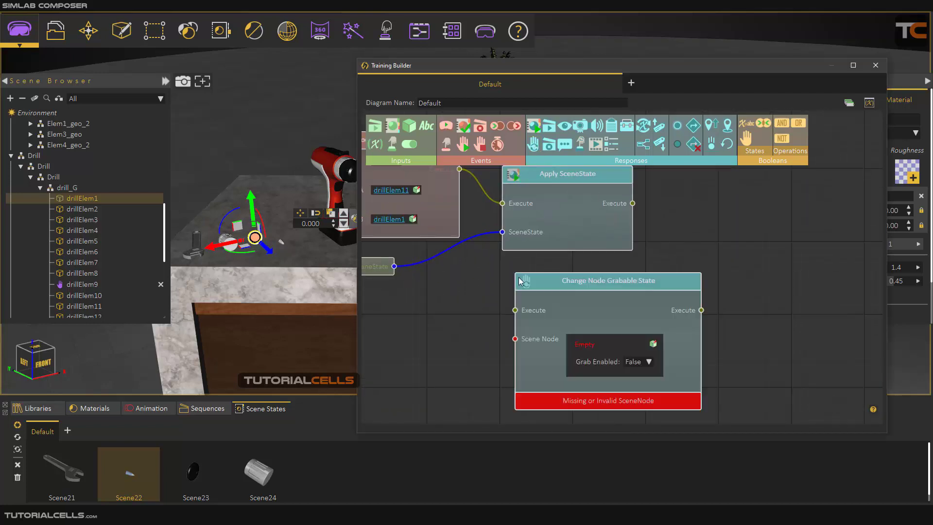
drag(459, 169, 515, 311)
click(281, 240)
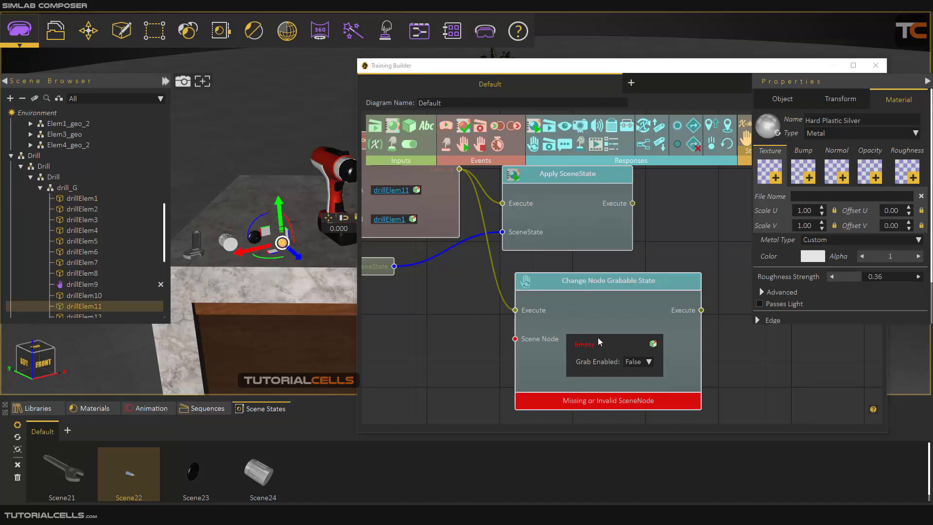
click(651, 344)
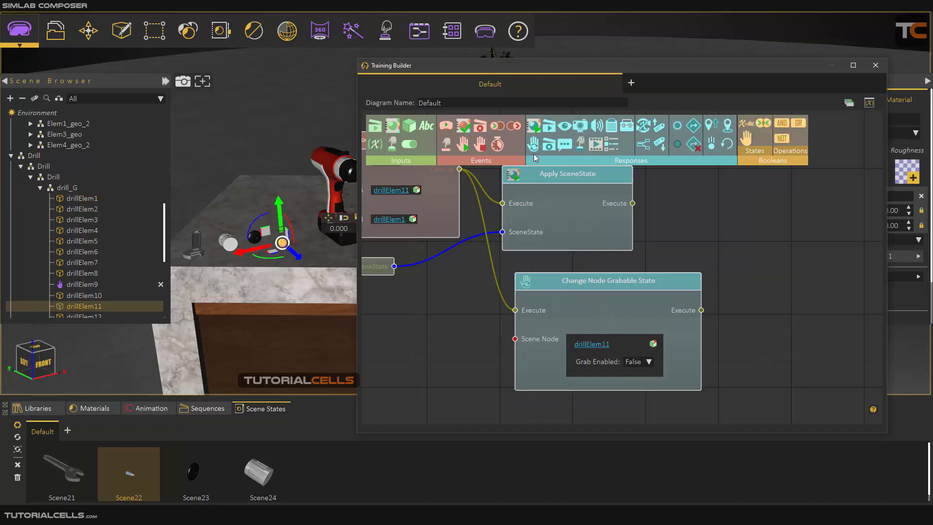
Add a second Change Node Grabable State response below the drillElem11 one, with Adjustable Wrench as its scene node and Grab Enabled True
scroll(559, 297, down, 3)
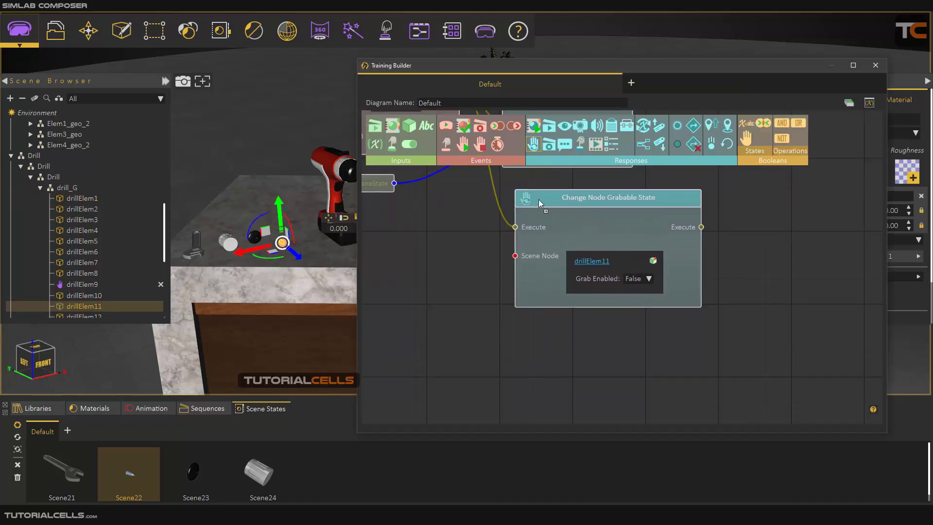
drag(539, 340, 542, 338)
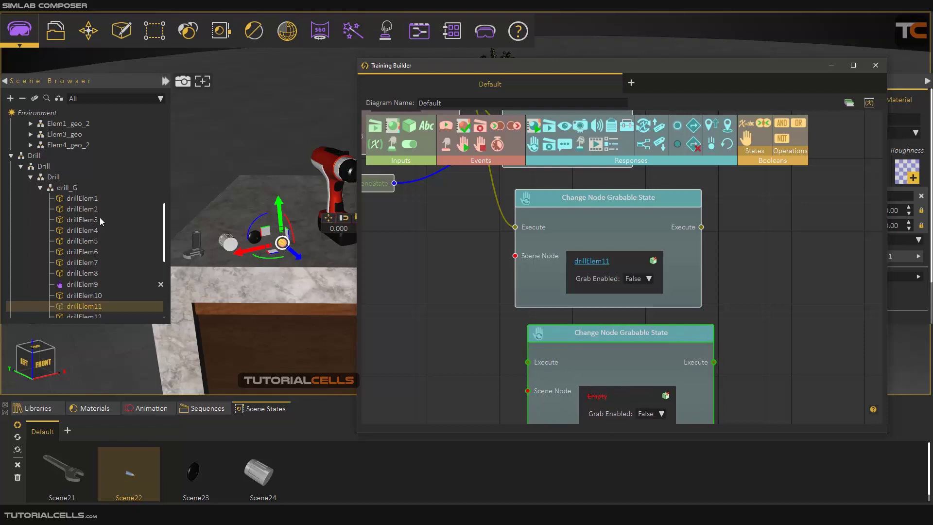
click(23, 98)
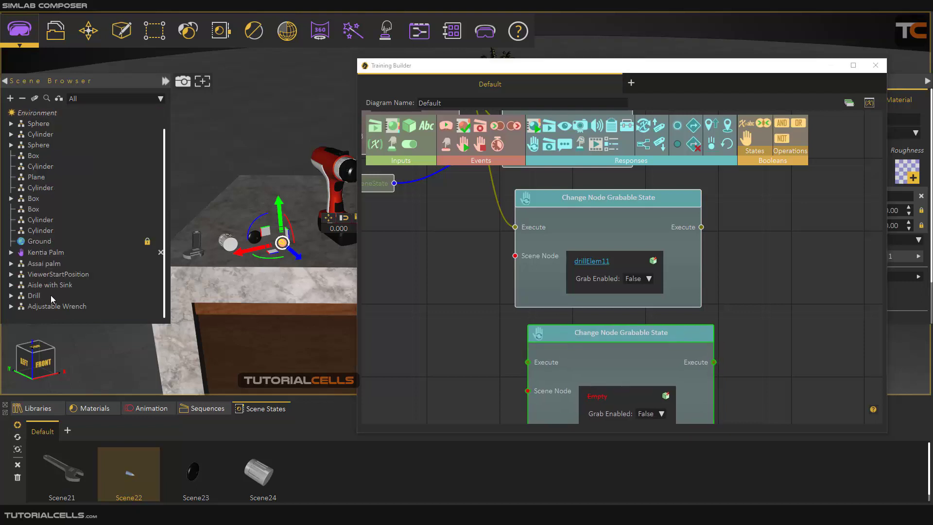
click(68, 307)
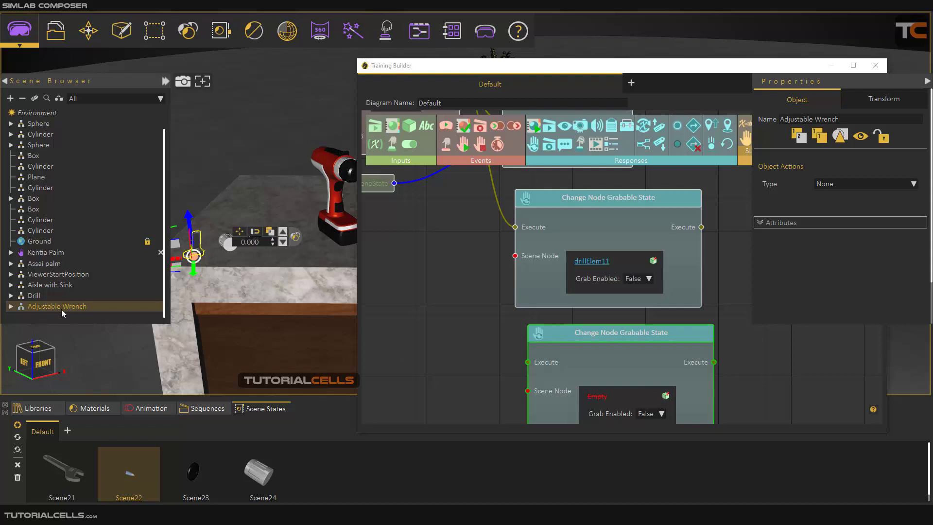
click(10, 307)
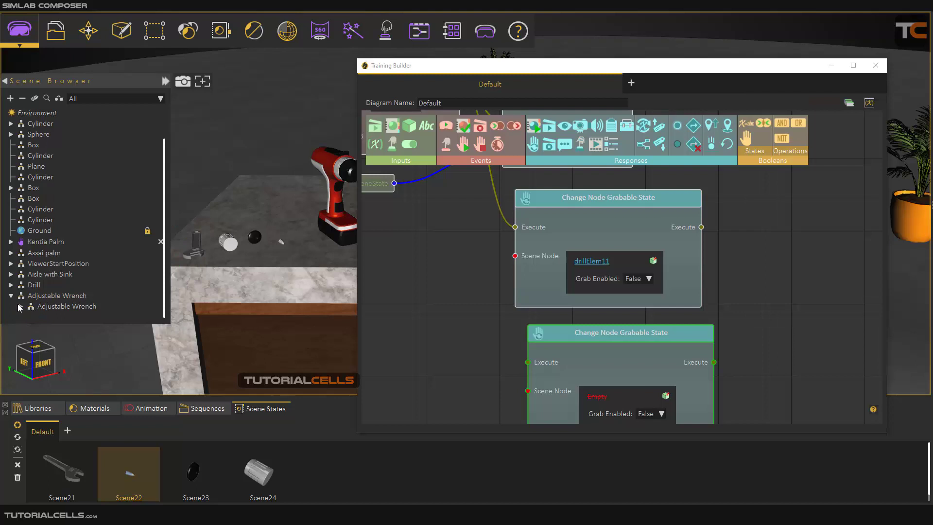
click(12, 296)
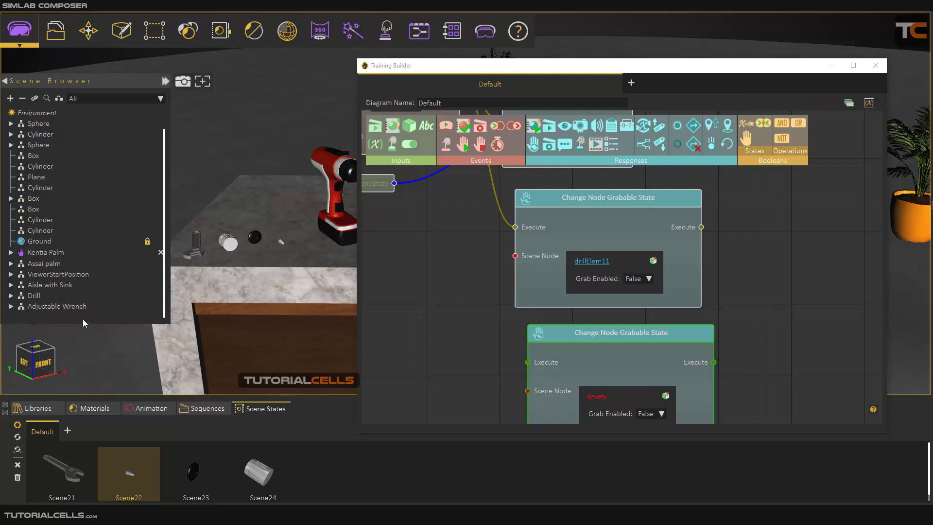
click(75, 307)
click(665, 395)
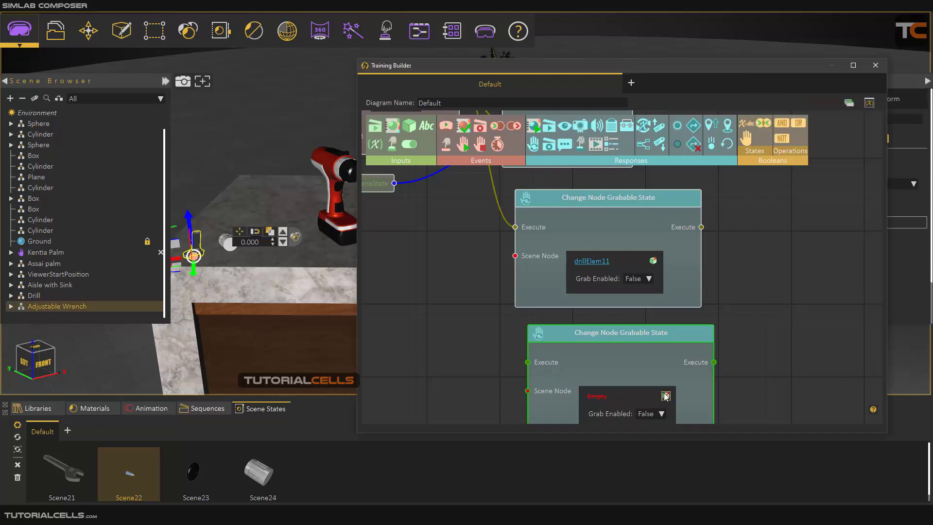
click(660, 414)
click(650, 400)
Connect the Execute output of the drillElem11–drillElem1 Node Entered Node event to the Adjustable Wrench grabable-state response
scroll(518, 337, down, 1)
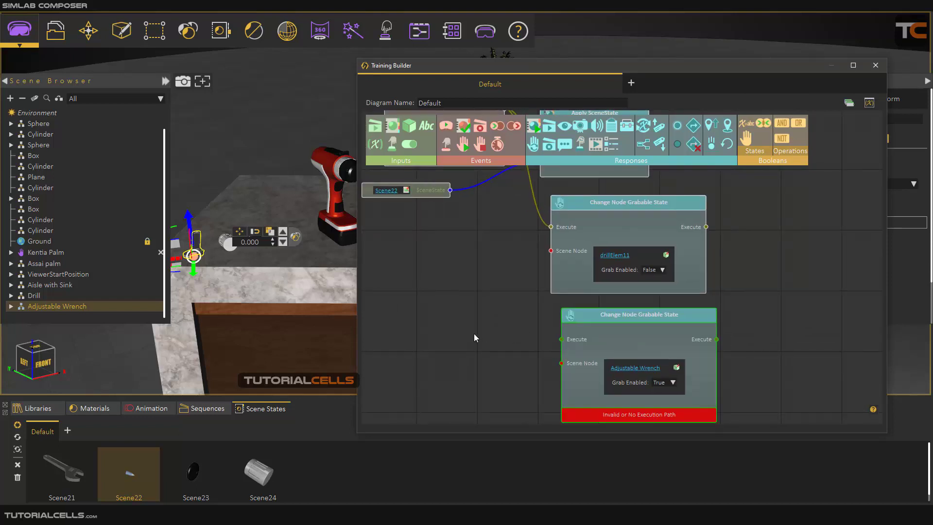
scroll(474, 333, down, 2)
middle_drag(580, 305, 580, 299)
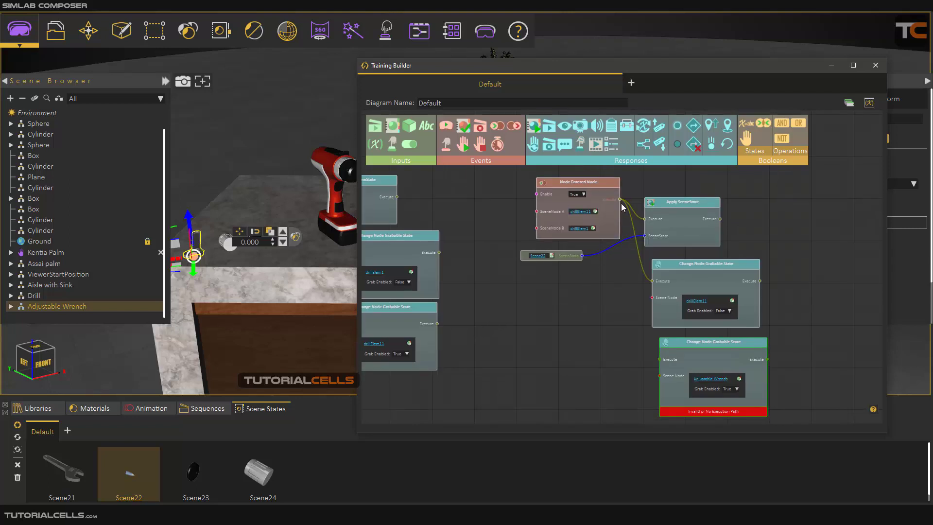
drag(621, 200, 659, 360)
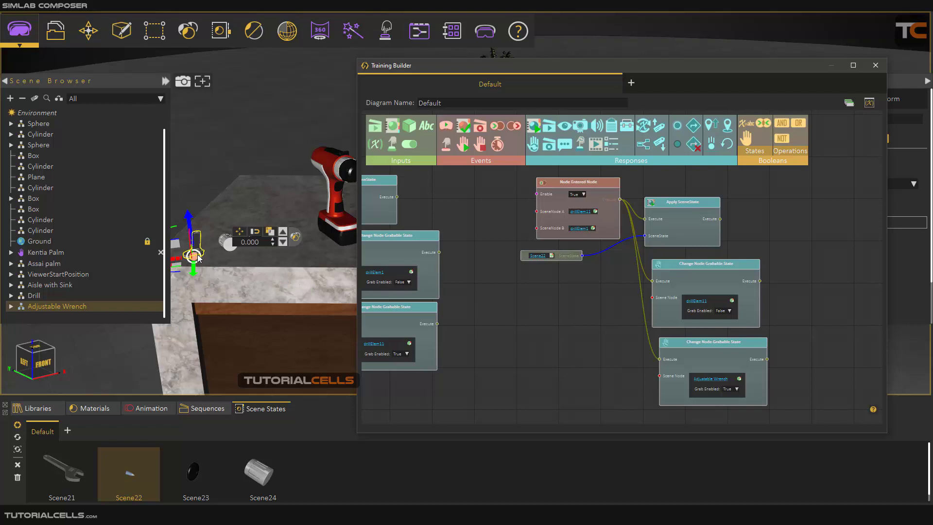
Test the assembly training in the desktop VR viewer, checking the drill parts and the wrench, and close the viewer
scroll(456, 286, down, 2)
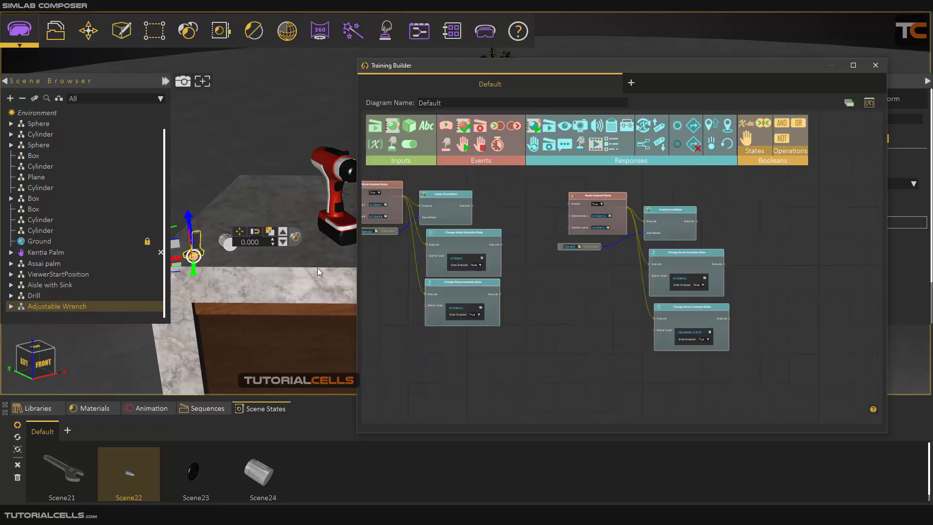
drag(311, 265, 269, 234)
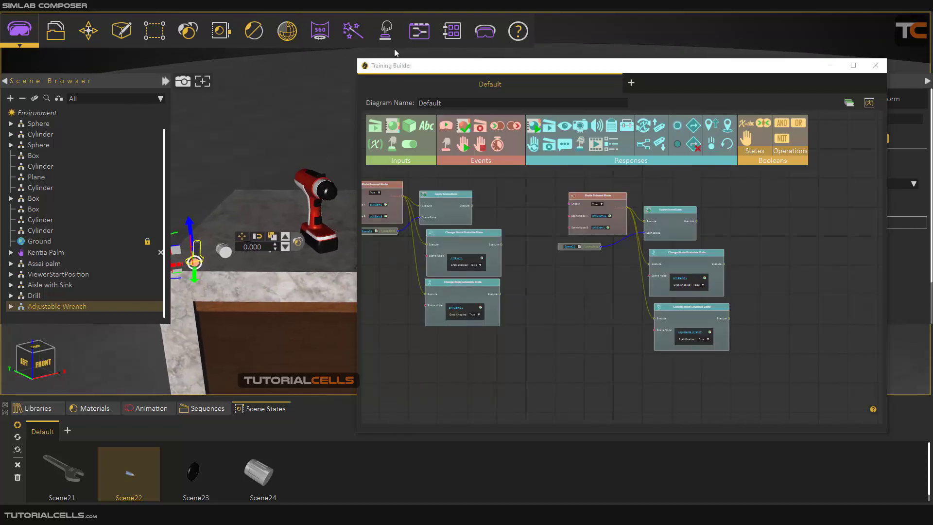
click(484, 32)
click(492, 69)
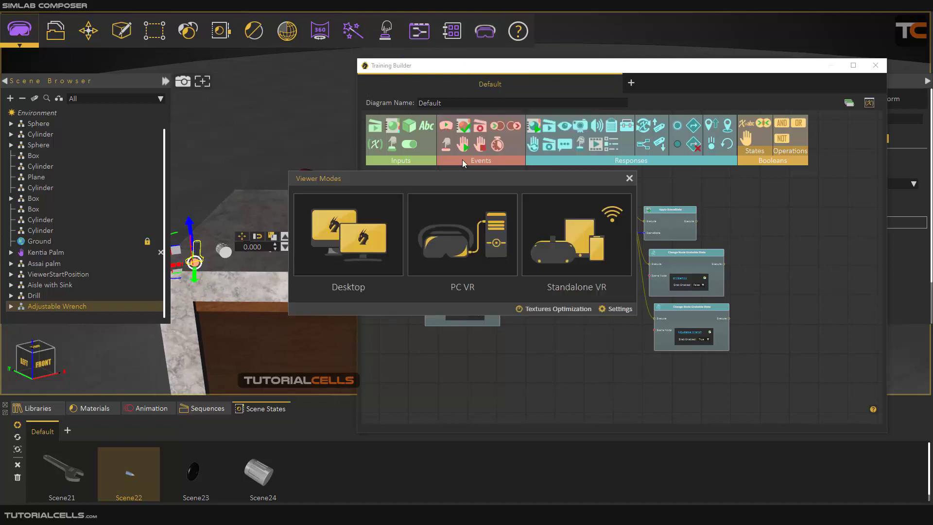
click(372, 239)
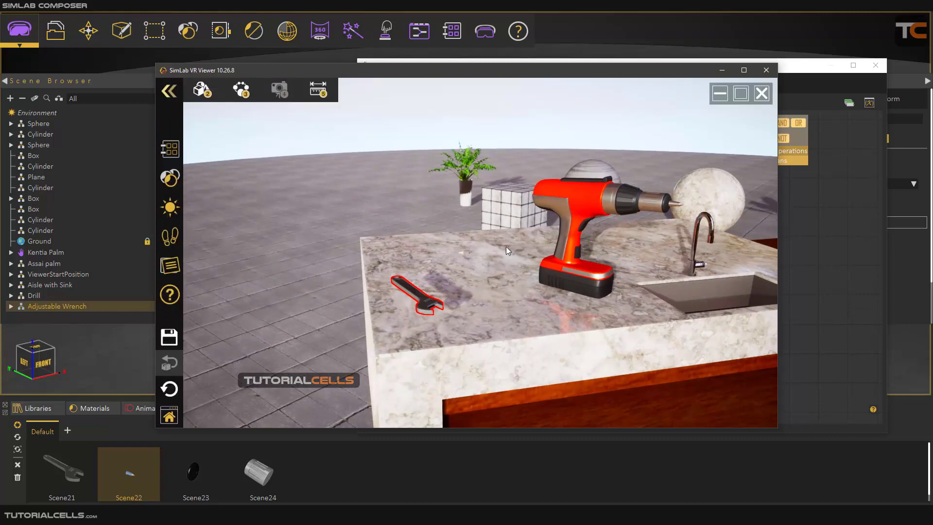
click(761, 93)
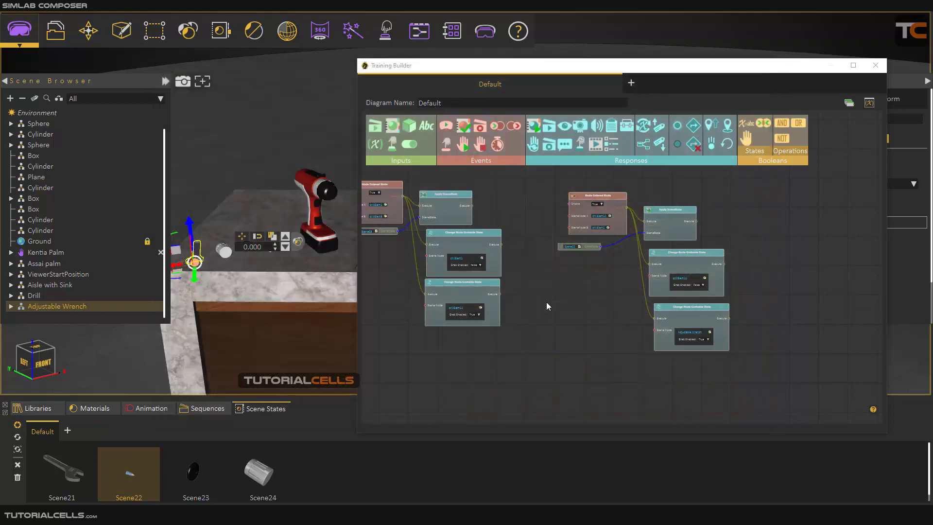
Add a Node Entered Node event in empty diagram space with Adjustable Wrench as SceneNode A and the small screw, drillElem11, as SceneNode B
scroll(546, 302, down, 2)
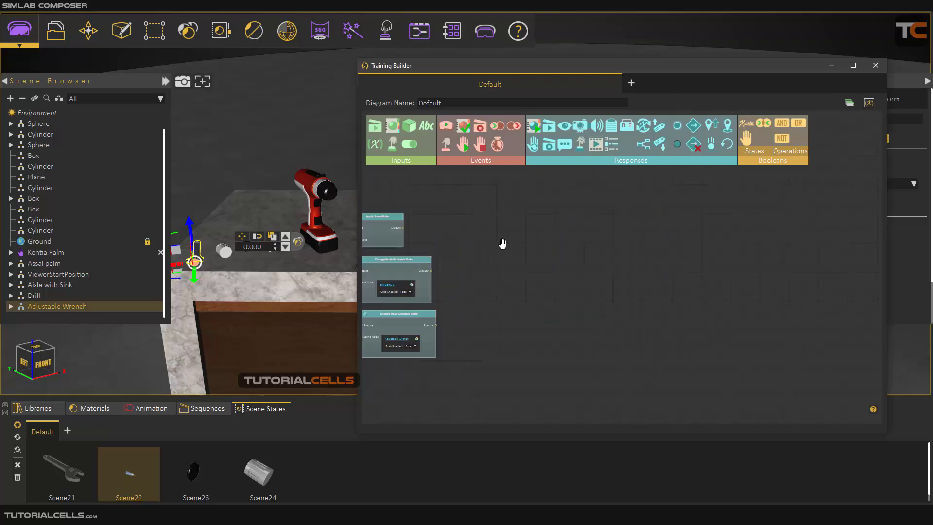
drag(497, 128, 544, 231)
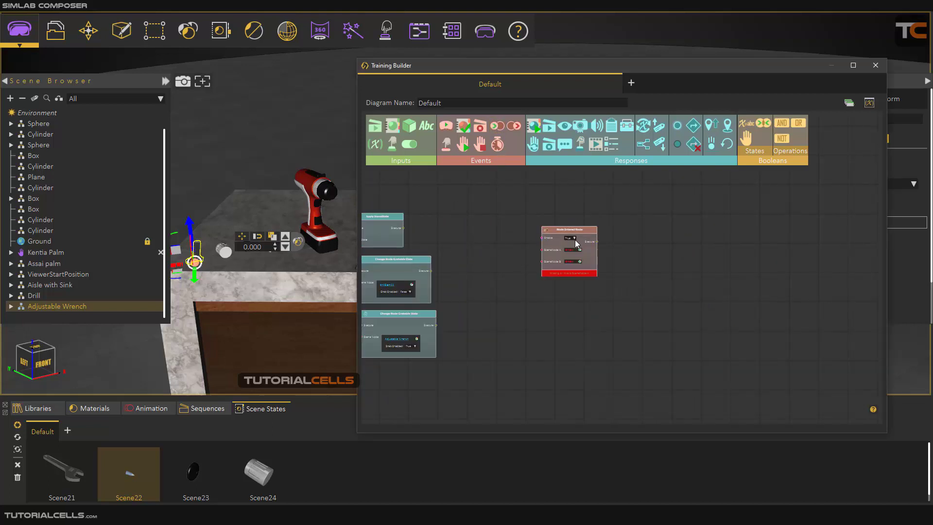
scroll(575, 253, up, 6)
click(588, 245)
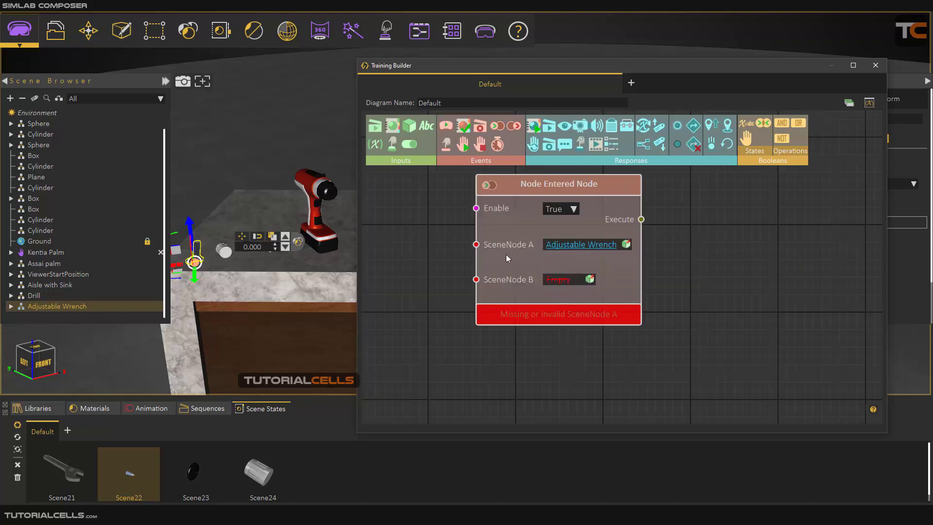
drag(562, 186, 574, 191)
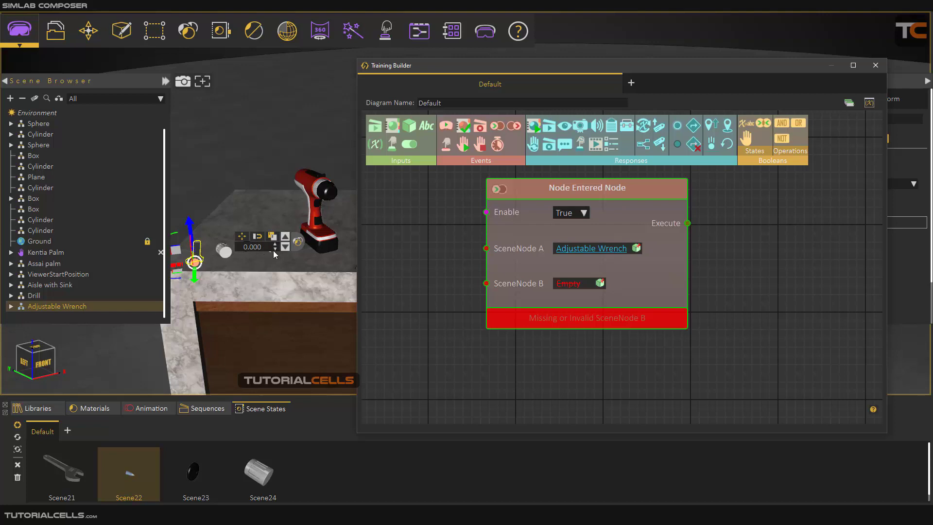
scroll(273, 249, up, 10)
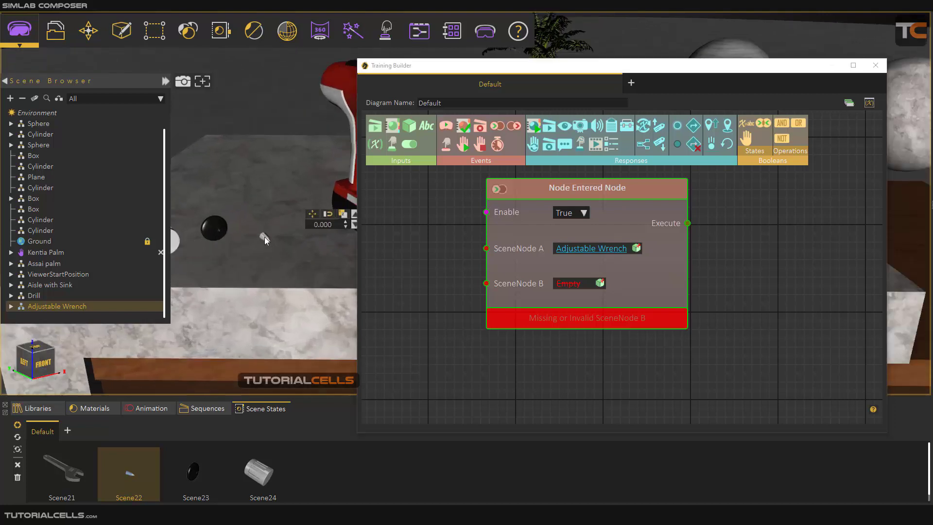
click(265, 237)
click(600, 283)
Add a Play Sequence response beside the wrench event and connect the event's Execute output to it
scroll(695, 263, down, 3)
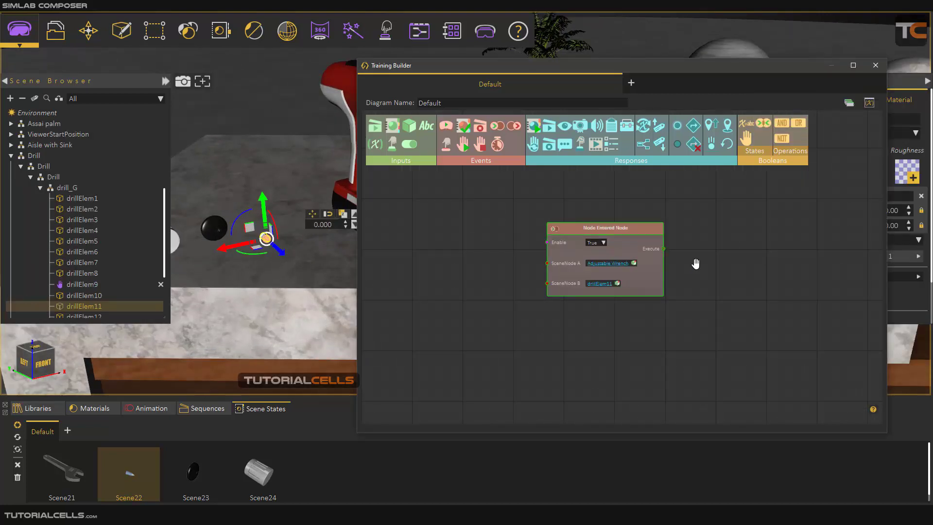
drag(696, 263, 565, 261)
scroll(552, 252, up, 2)
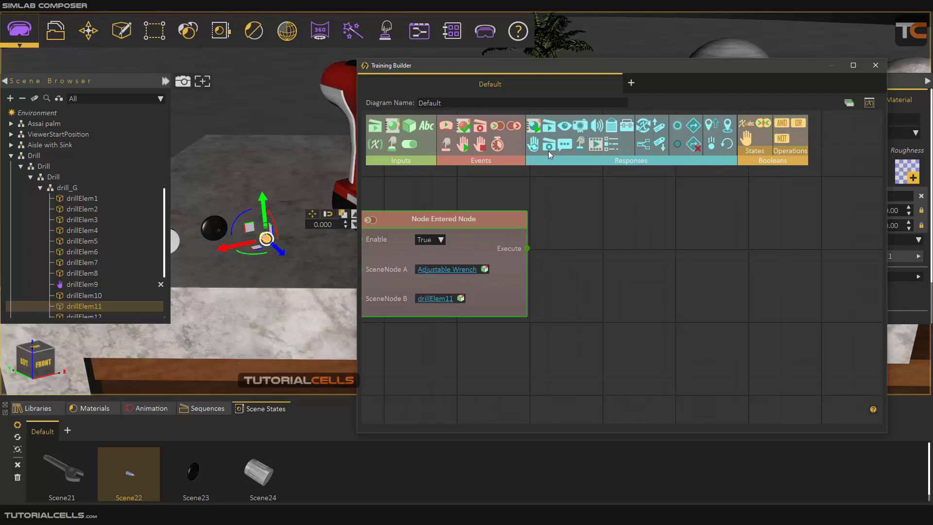
drag(549, 127, 581, 201)
click(639, 221)
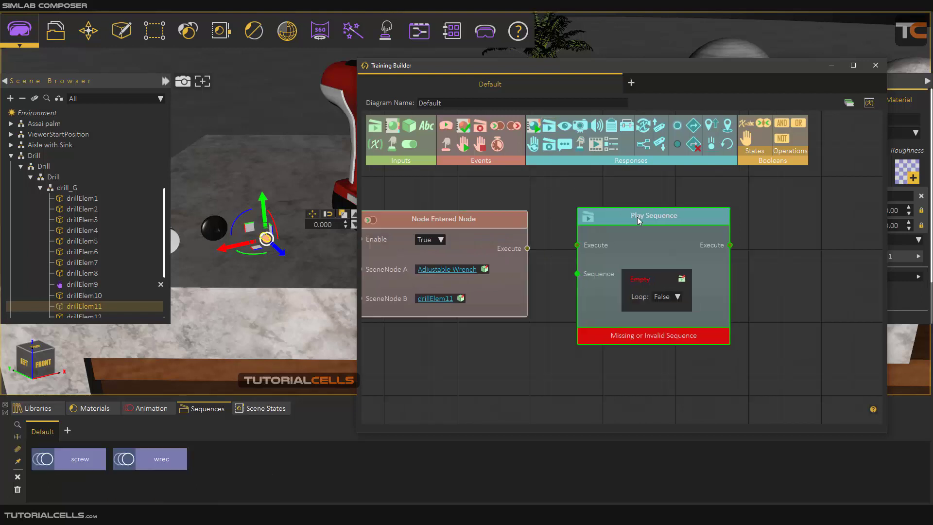
drag(638, 222, 644, 222)
drag(528, 248, 584, 247)
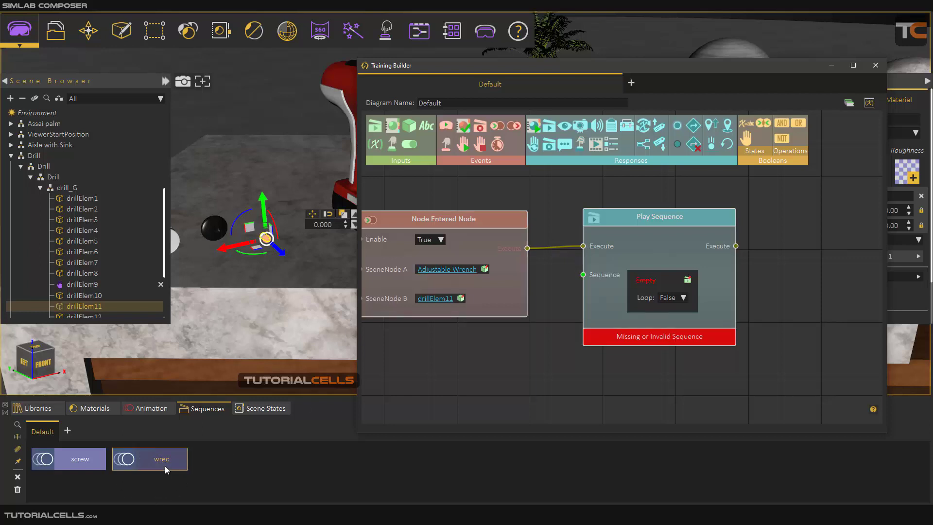
Add the wrec sequence to the diagram and feed it into the Play Sequence response
drag(165, 469, 796, 225)
scroll(792, 277, down, 1)
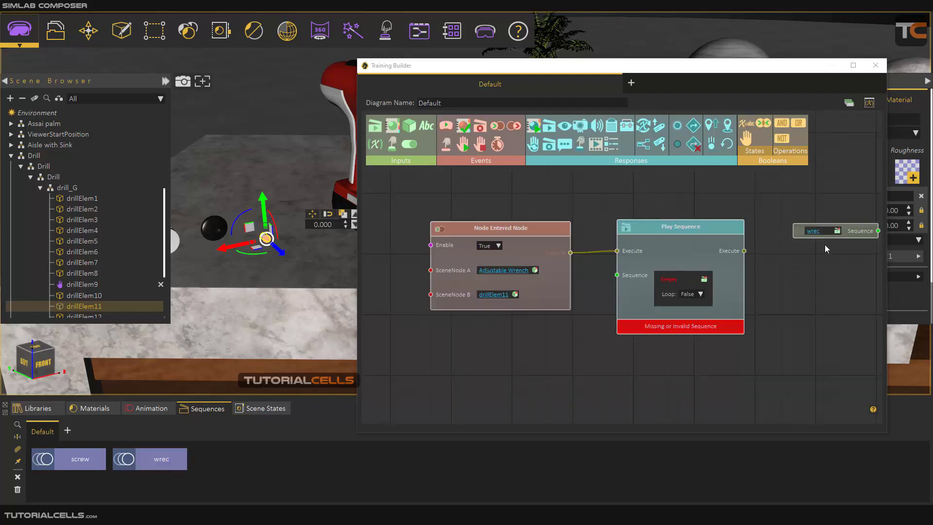
drag(853, 231, 617, 275)
Add a second Play Sequence response executed by the wrench event and feed it the screw sequence
drag(77, 458, 536, 366)
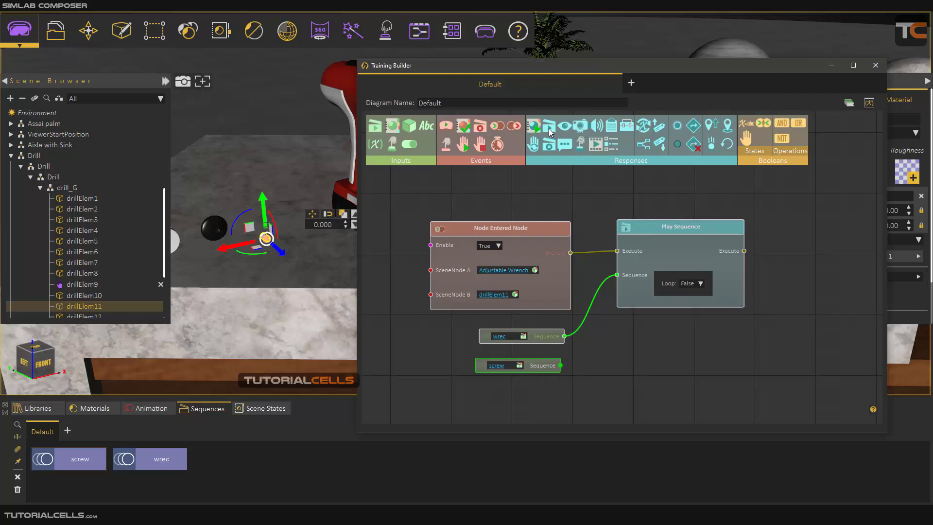
click(633, 352)
drag(570, 252, 633, 377)
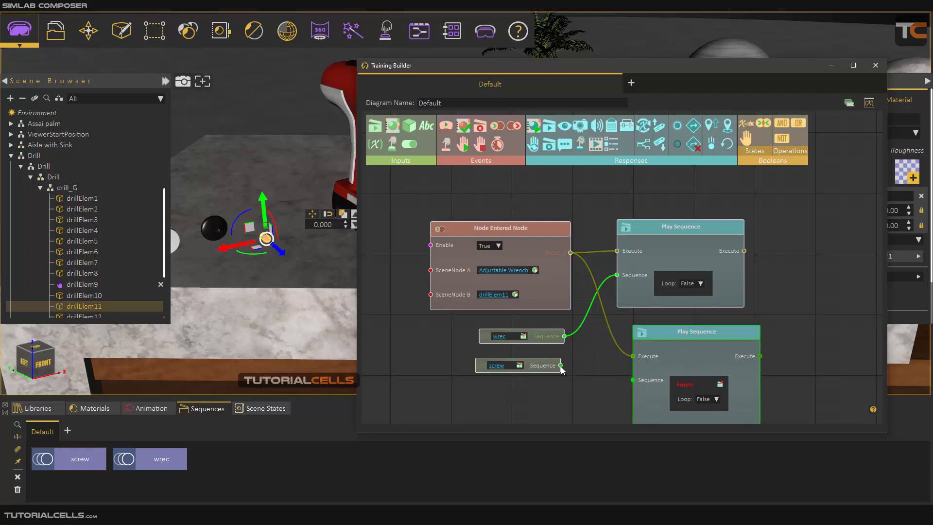
drag(561, 368, 633, 380)
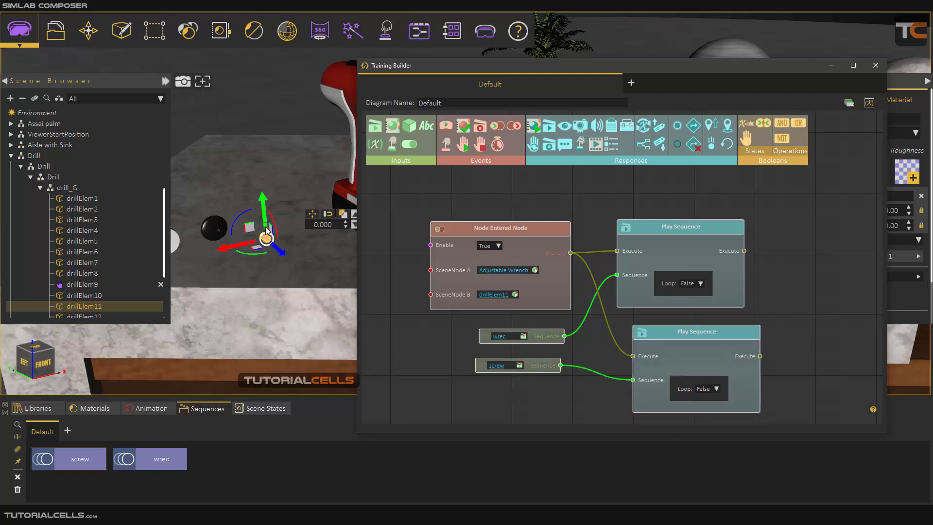
scroll(289, 229, down, 4)
scroll(575, 310, down, 3)
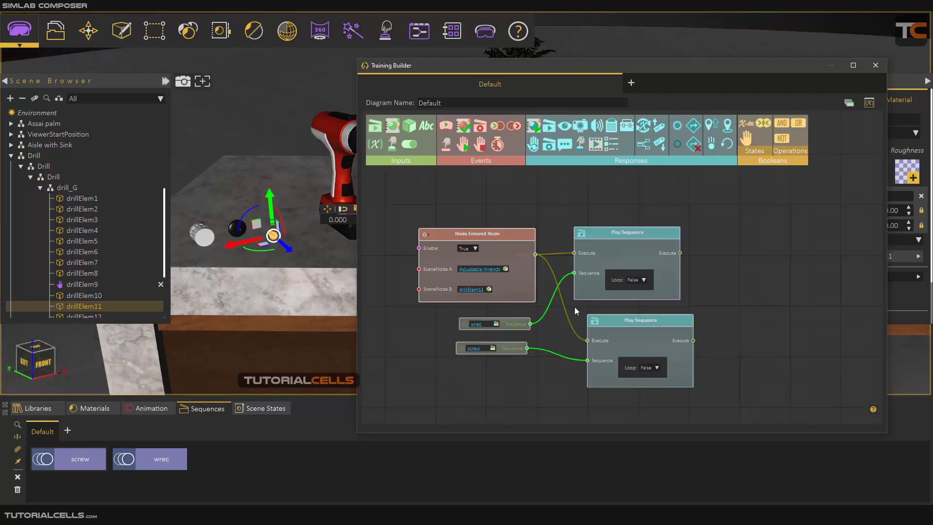
middle_drag(524, 286, 587, 295)
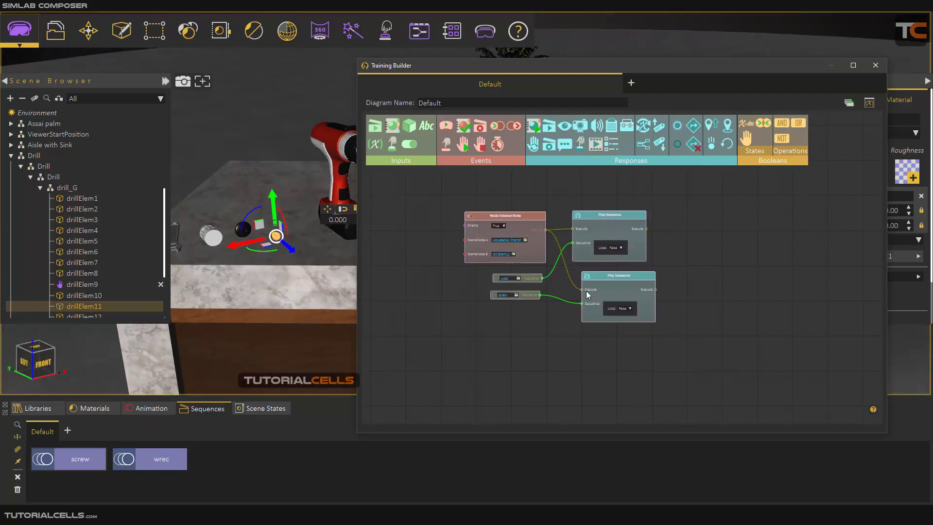
click(489, 41)
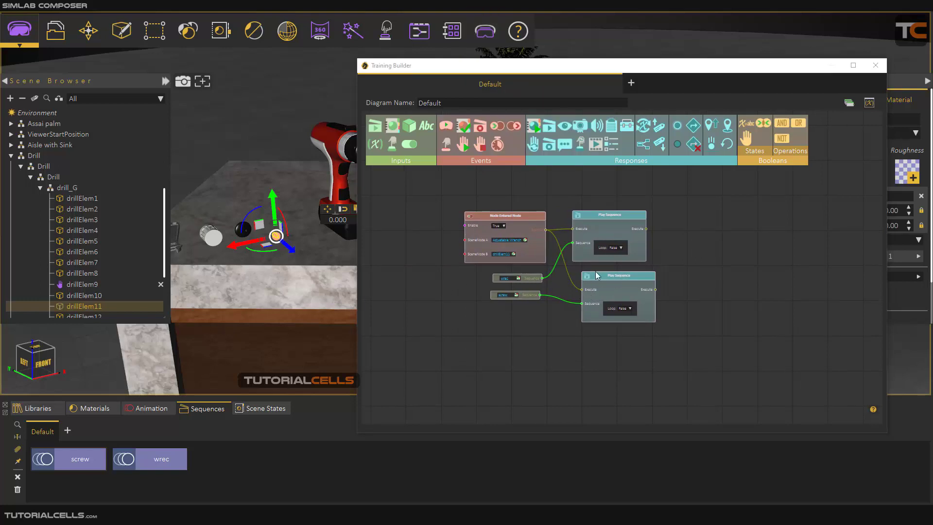
scroll(598, 277, up, 1)
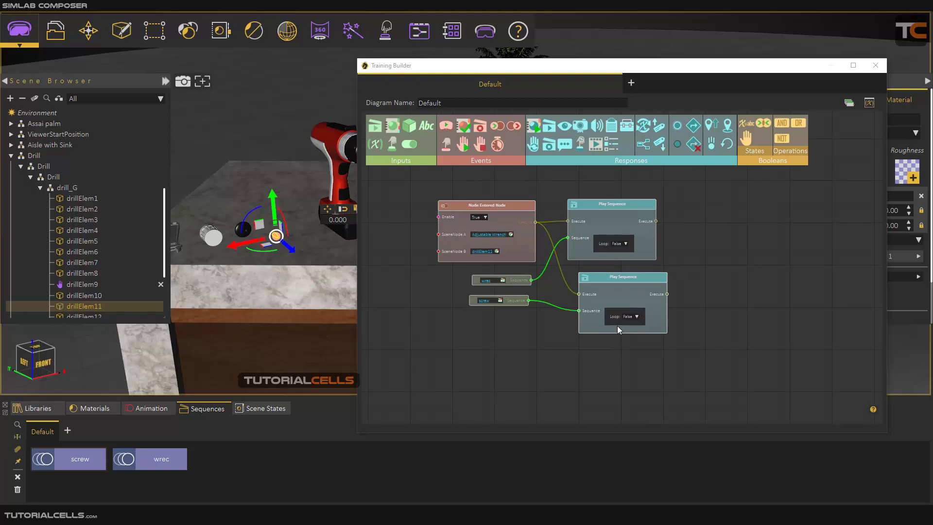
scroll(317, 274, down, 2)
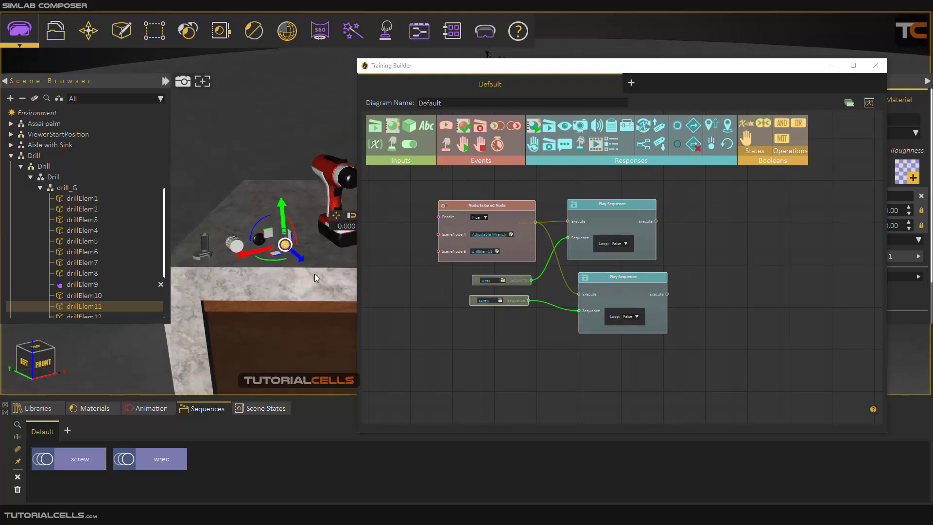
drag(463, 292, 474, 229)
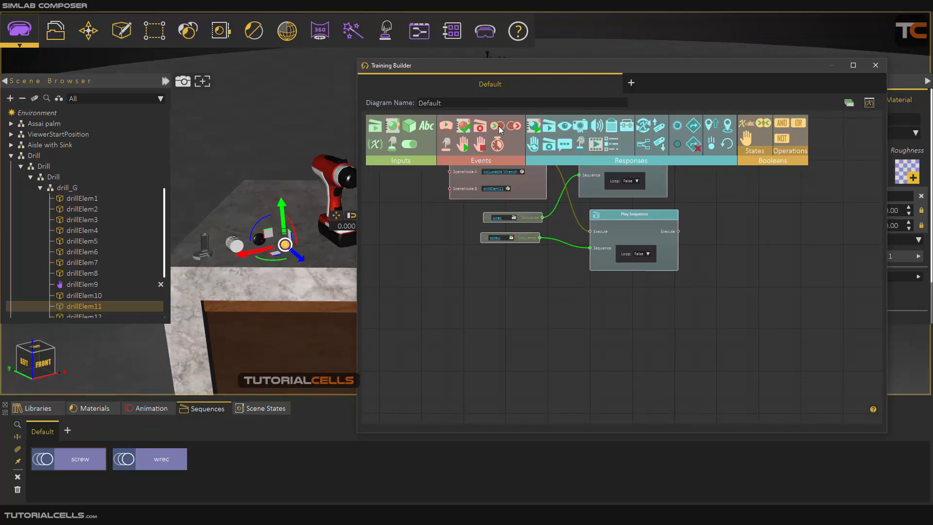
drag(499, 126, 493, 308)
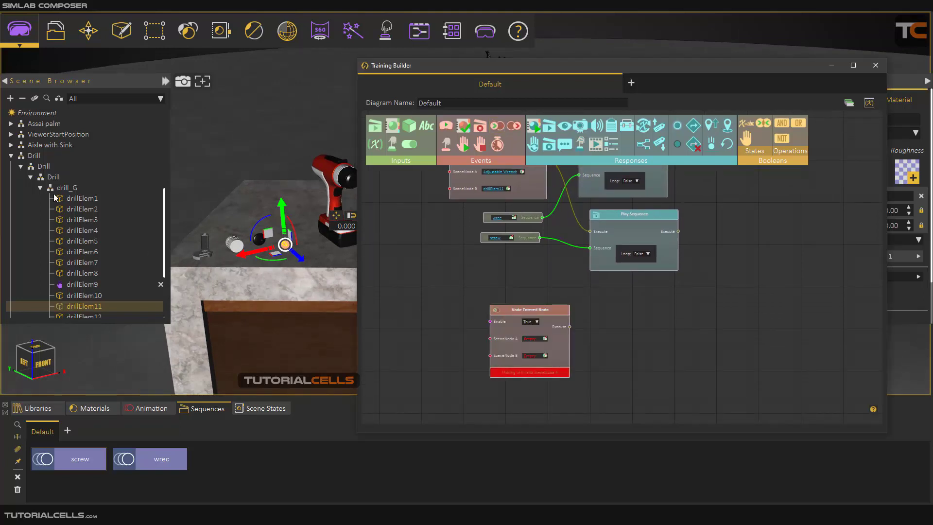
click(23, 99)
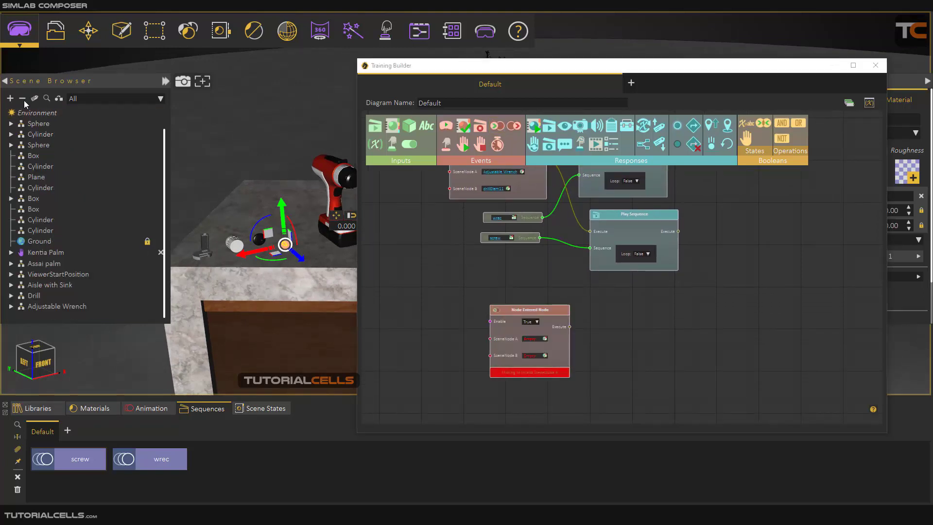
click(49, 305)
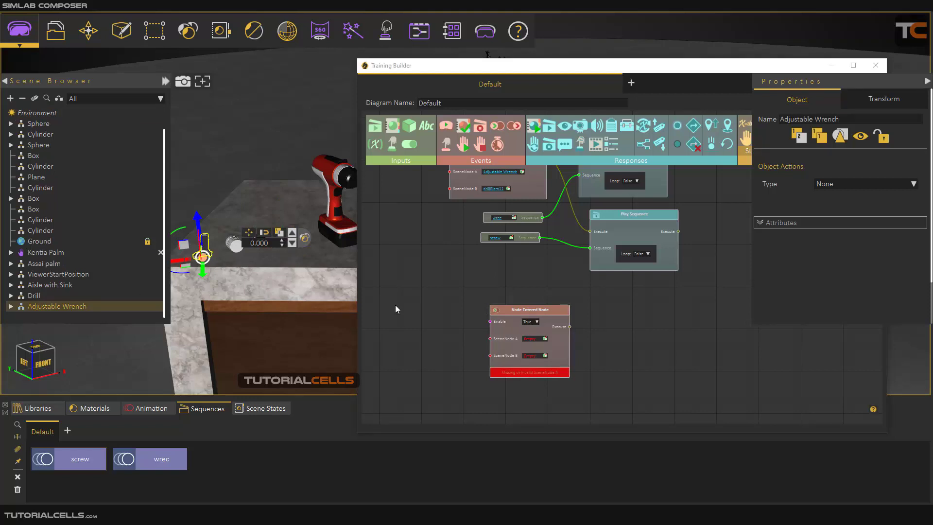
click(546, 340)
scroll(537, 309, up, 3)
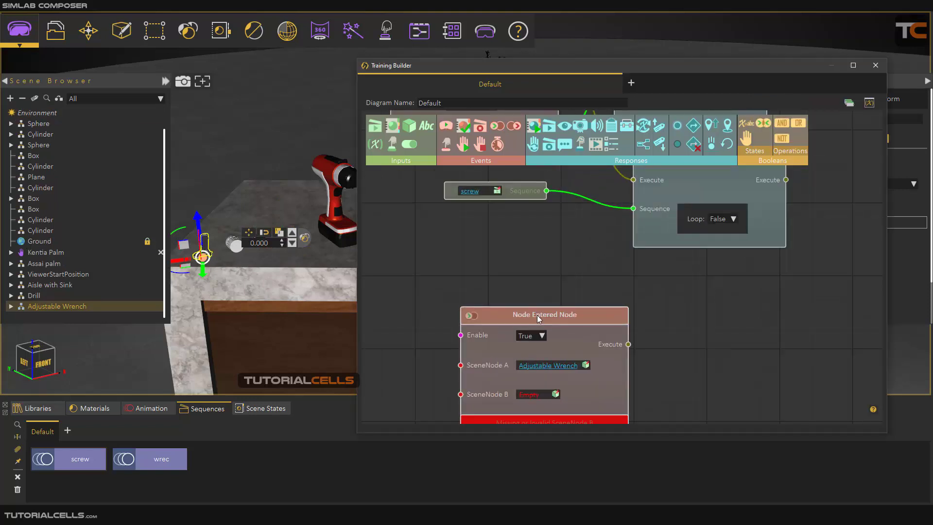
drag(516, 297, 488, 277)
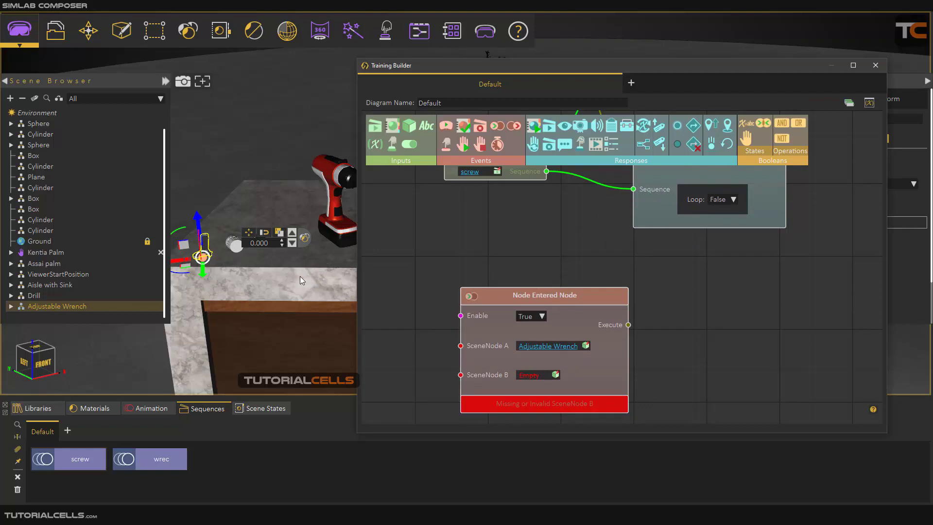
scroll(377, 290, down, 4)
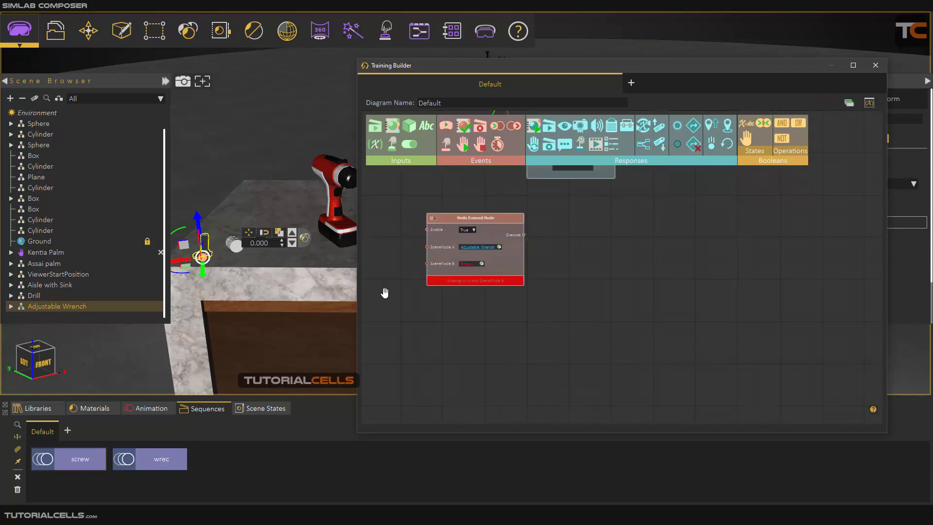
middle_drag(429, 291, 452, 337)
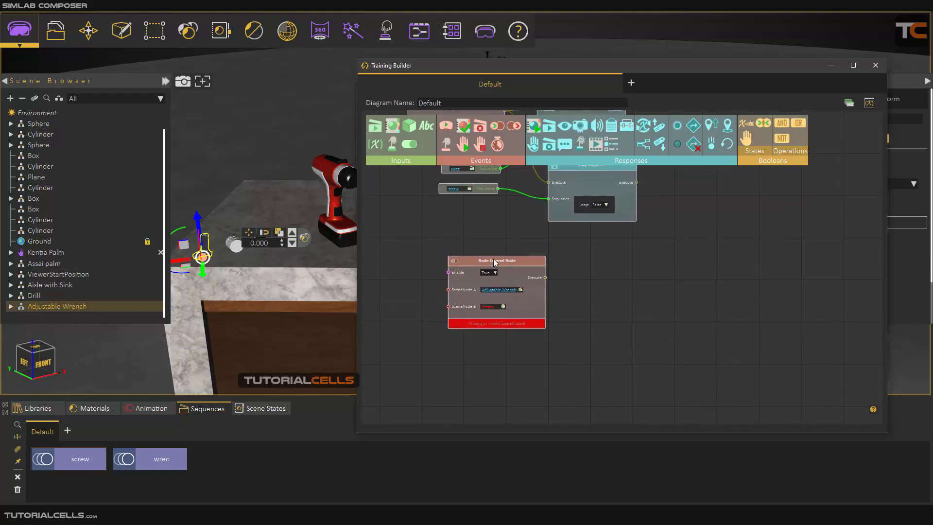
key(Delete)
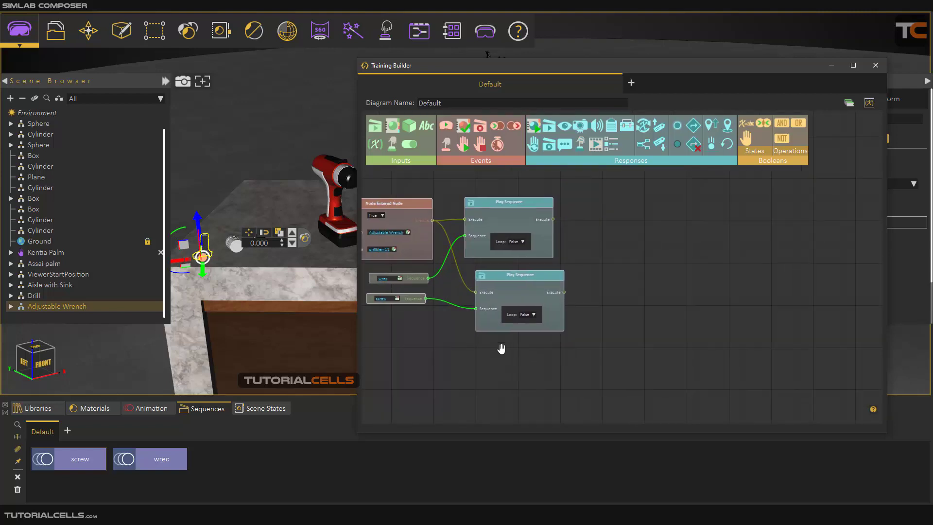
Test the drill and wrench training in SimLab VR Viewer, and close the viewer without saving the scene
click(485, 30)
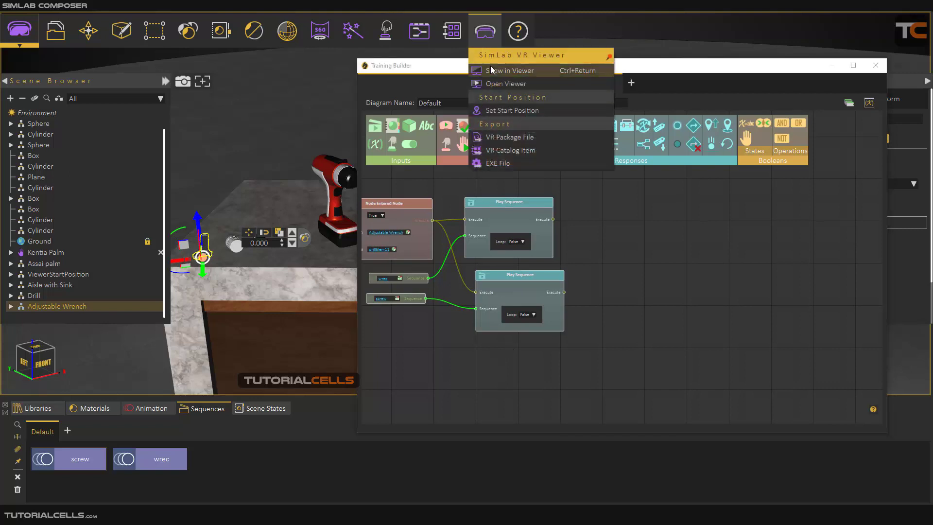
click(493, 71)
click(349, 265)
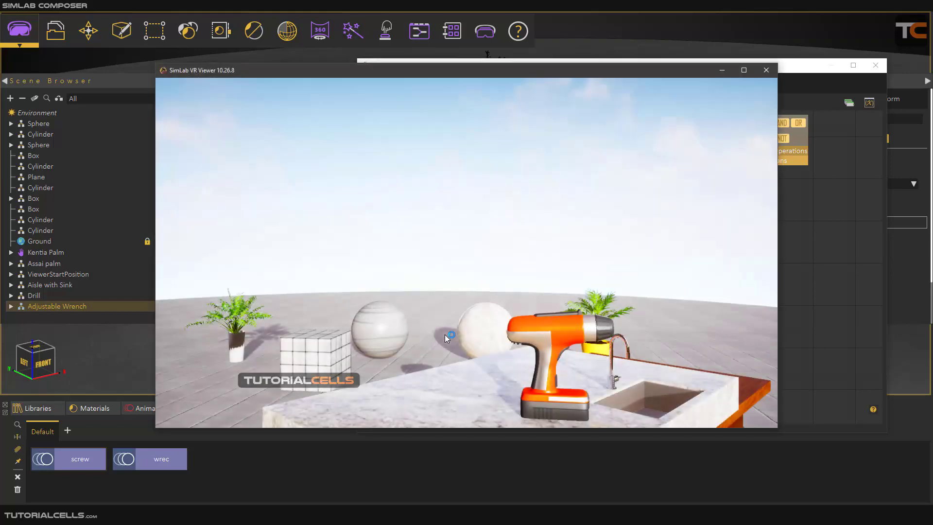
right_drag(445, 334, 362, 406)
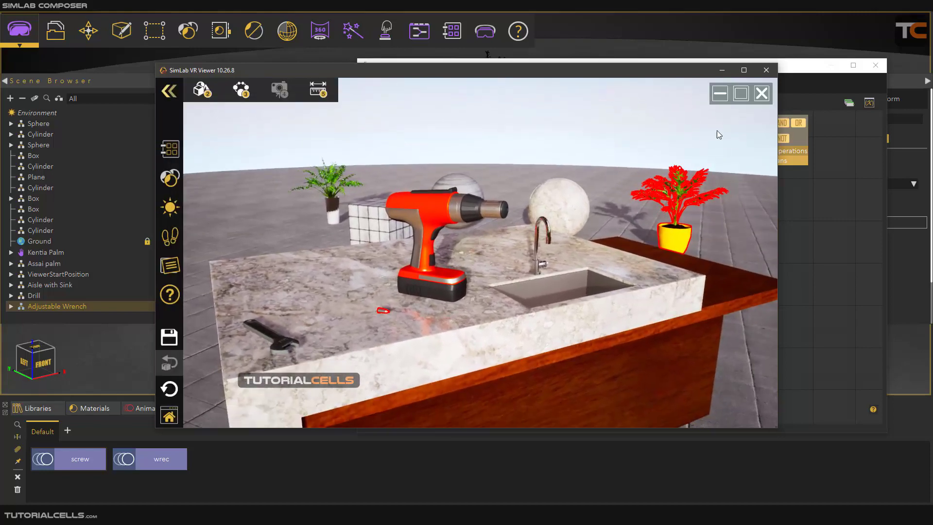
click(761, 94)
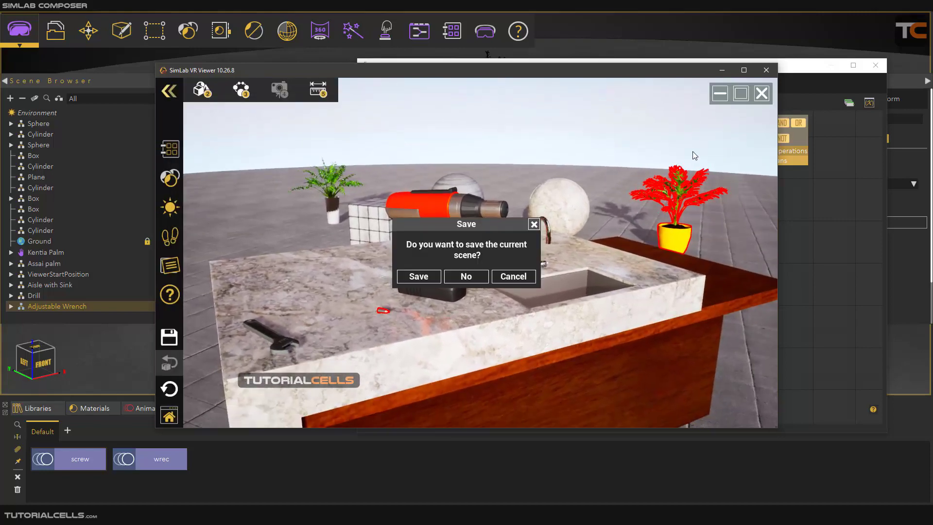
click(466, 277)
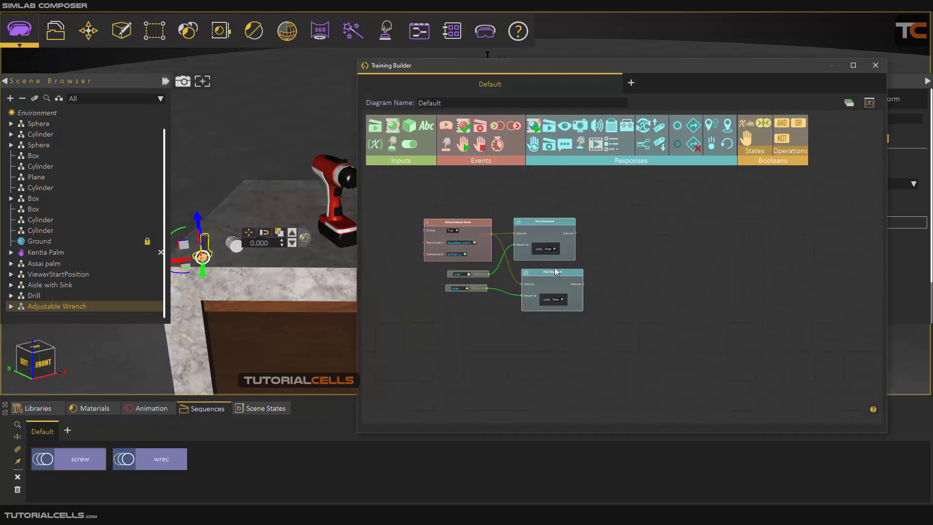
scroll(507, 246, up, 3)
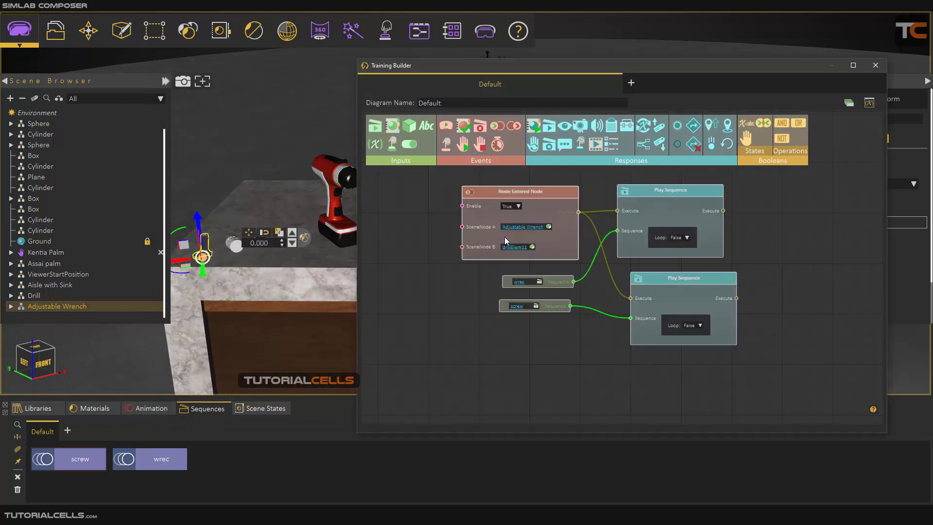
middle_drag(505, 237, 511, 255)
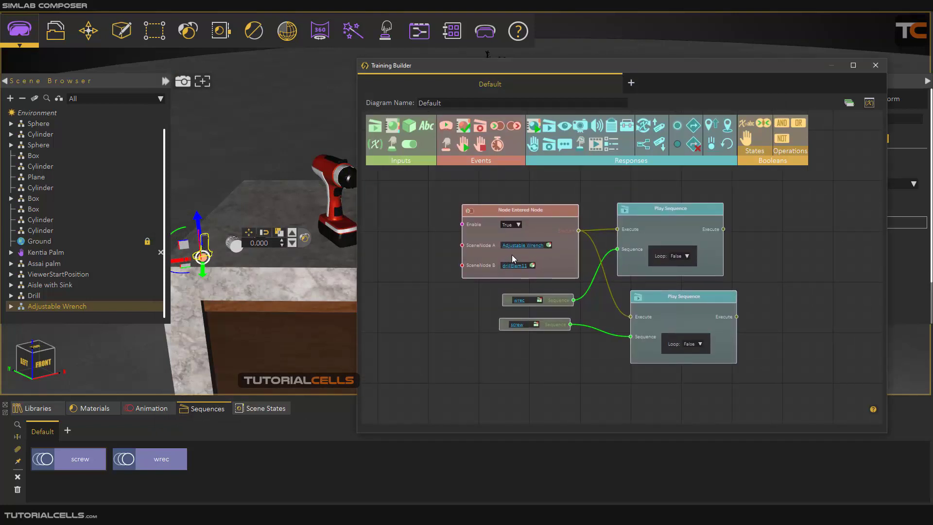
scroll(512, 255, down, 3)
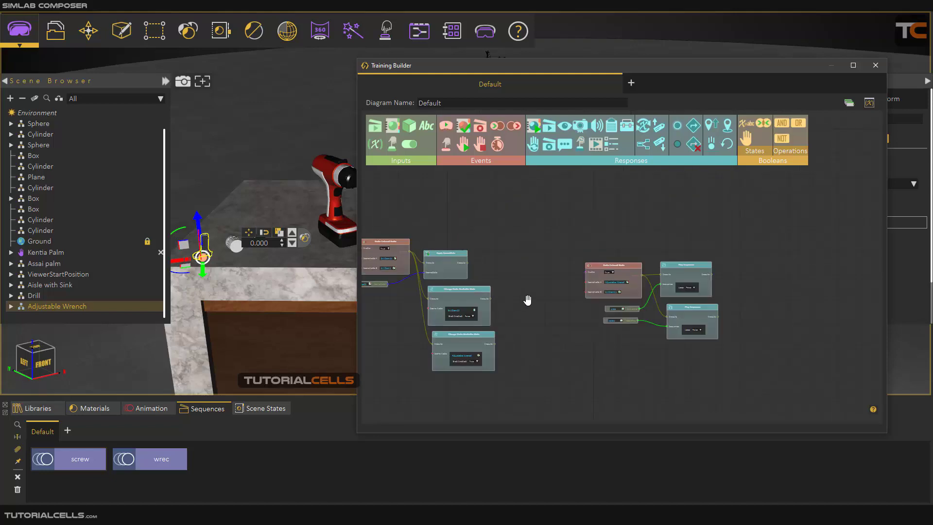
middle_drag(518, 302, 620, 274)
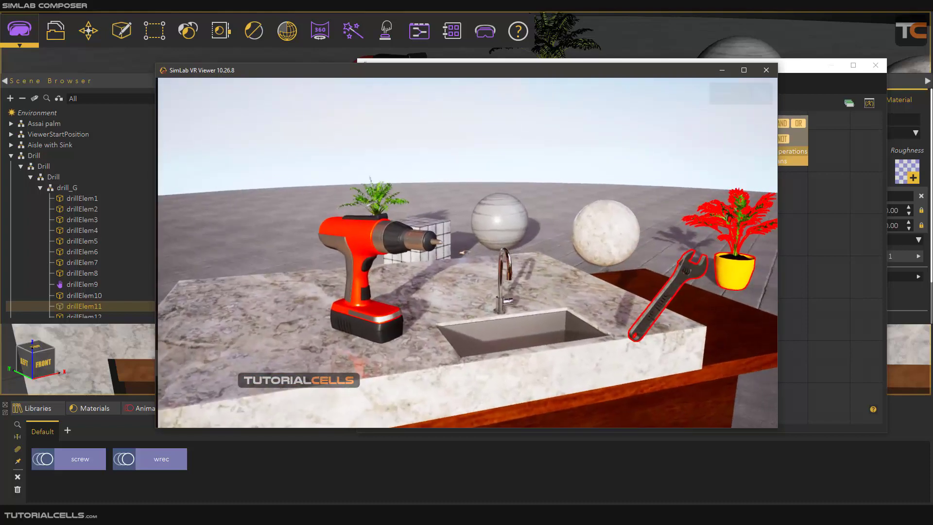
End the VR Viewer test of the wrench interaction without saving the scene
mouse_move(469, 219)
click(761, 94)
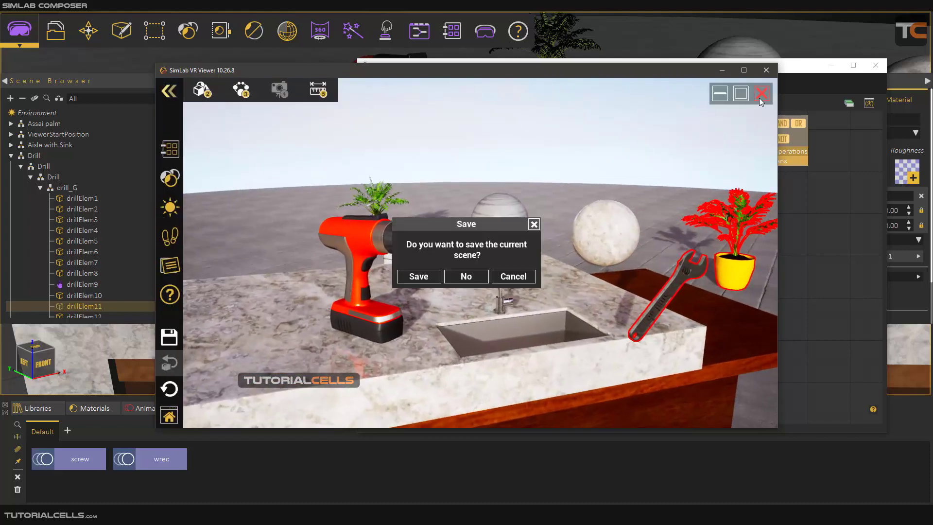
click(468, 276)
scroll(496, 268, down, 4)
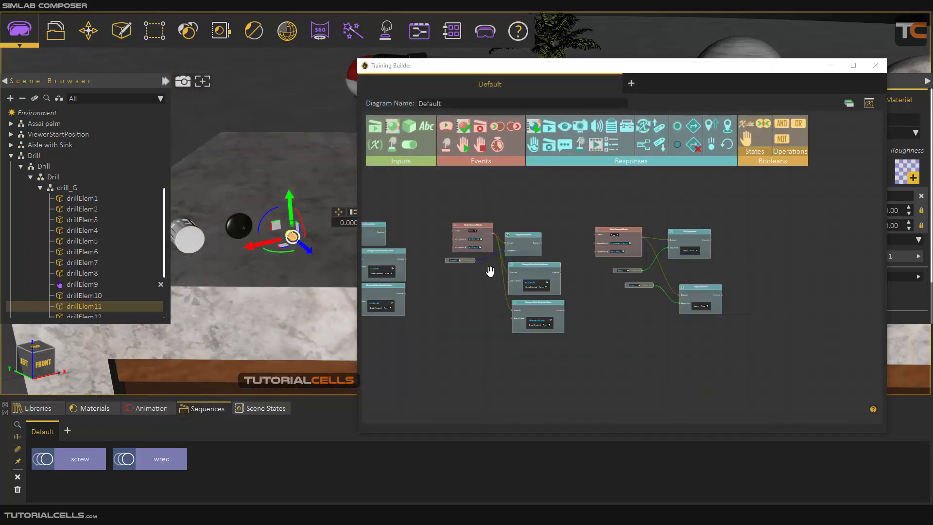
scroll(534, 273, up, 5)
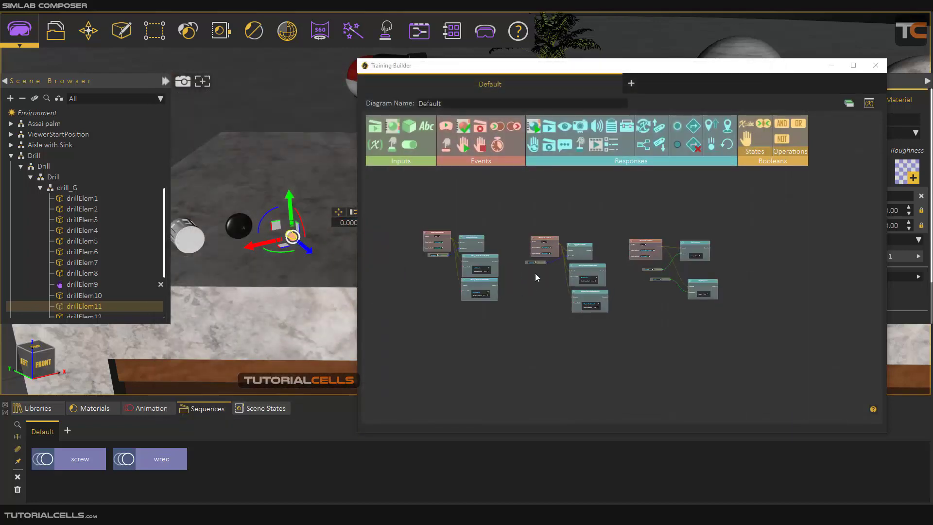
scroll(534, 274, up, 2)
scroll(321, 246, down, 5)
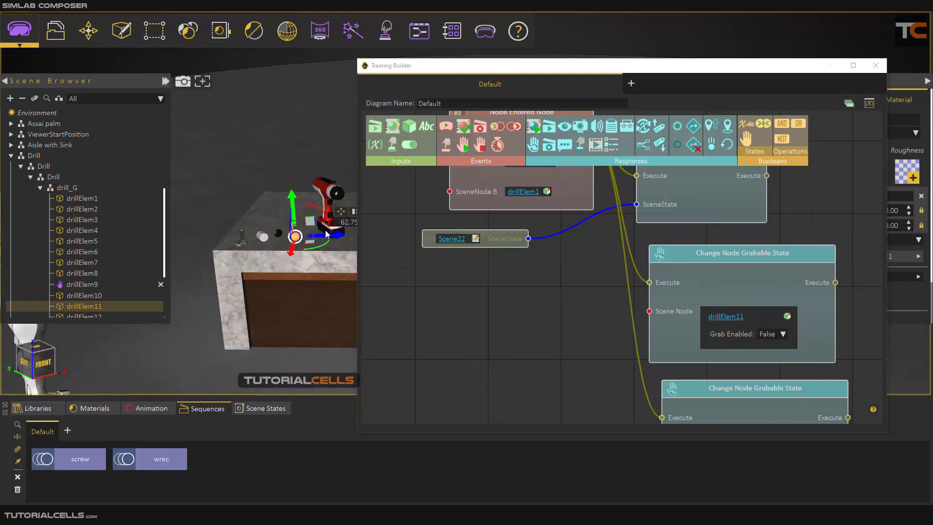
click(327, 235)
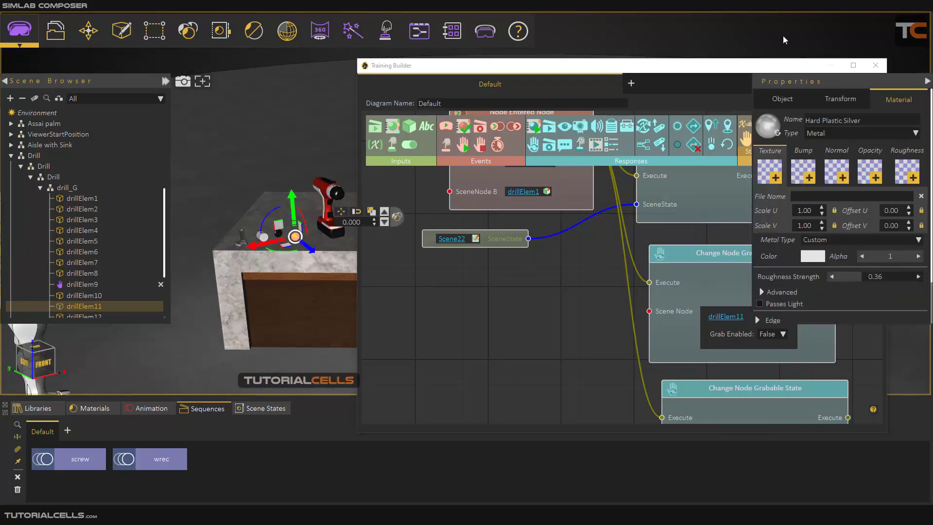